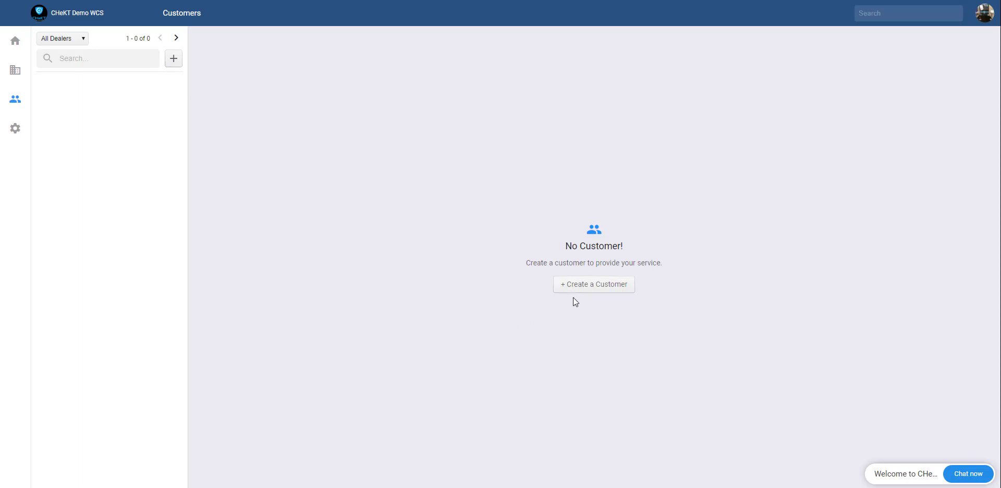
Step: Create the customer 'Test Account', picking the matching Shreveport site address suggestion
left_click(173, 60)
left_click(434, 264)
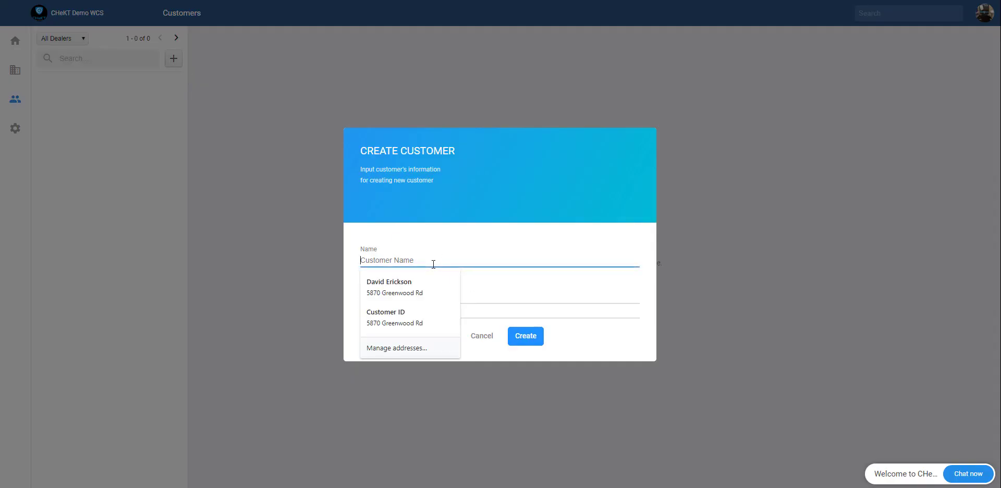
type("Test Ac")
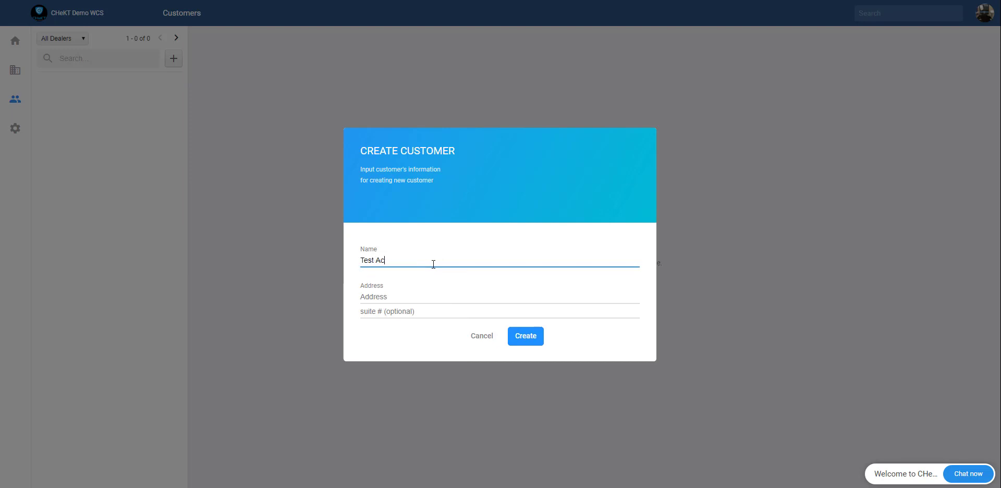
type("count")
left_click(395, 298)
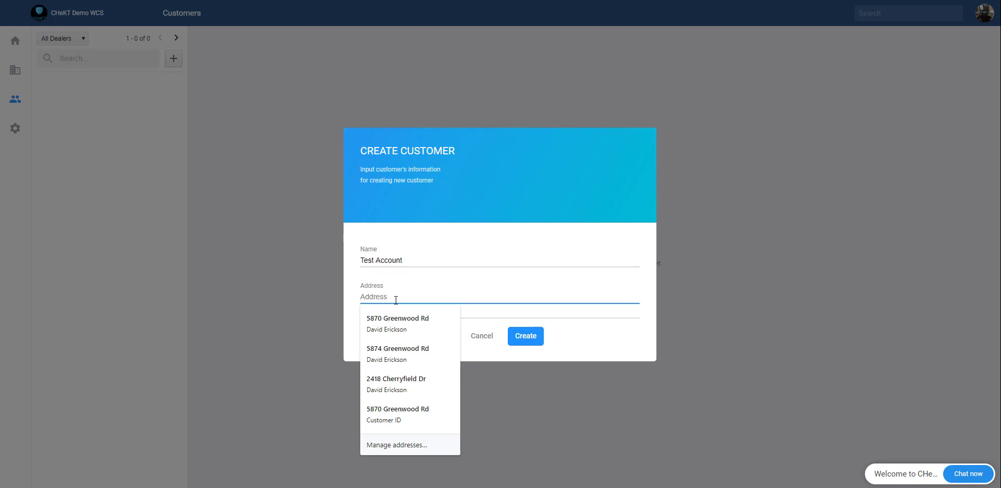
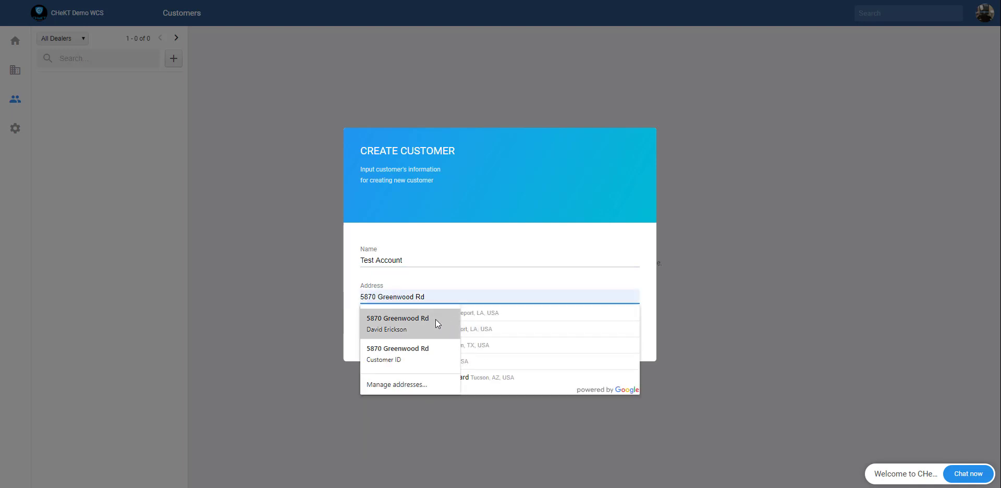
left_click(436, 319)
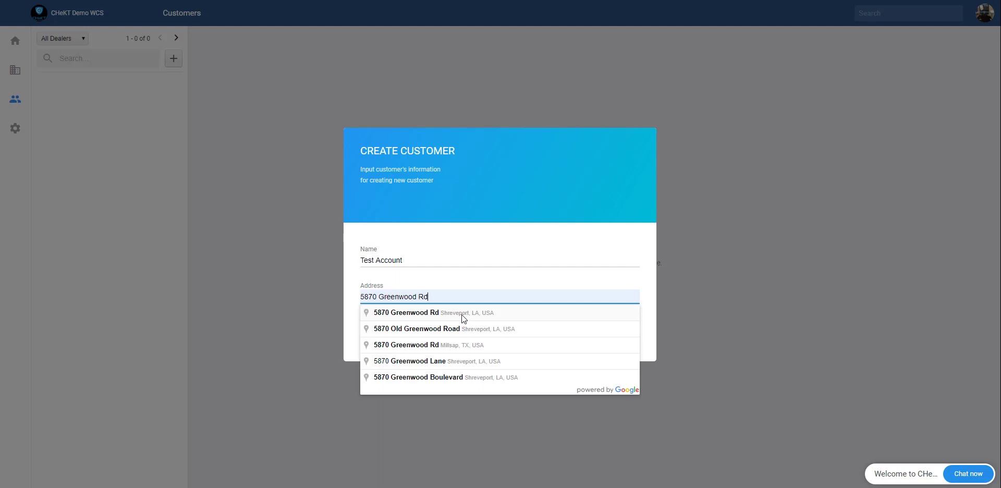
left_click(431, 313)
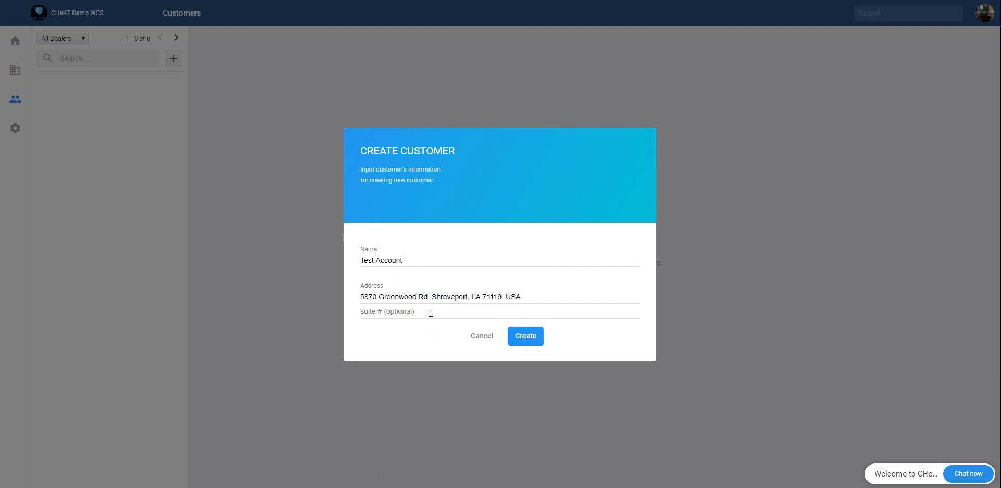
left_click(525, 336)
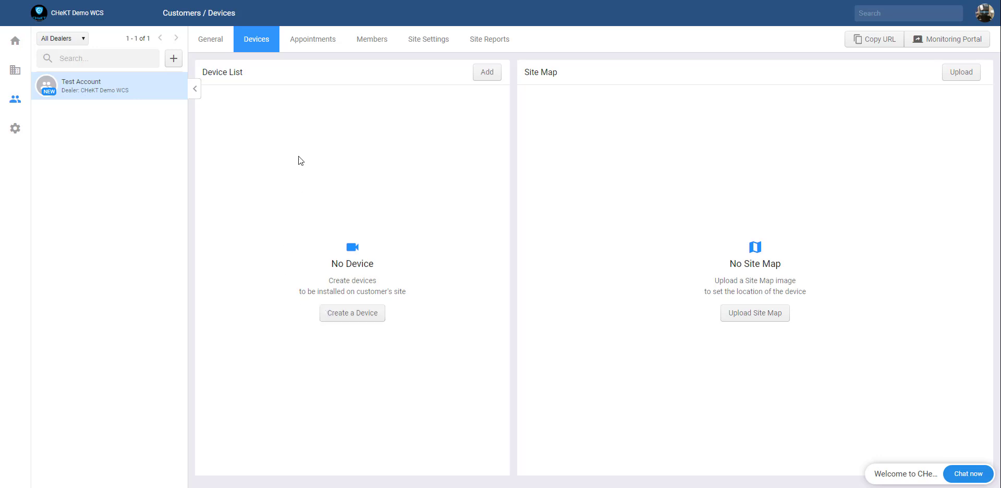
Step: Append 'New' so the customer reads 'Test Account New', save, and apply the change
left_click(217, 45)
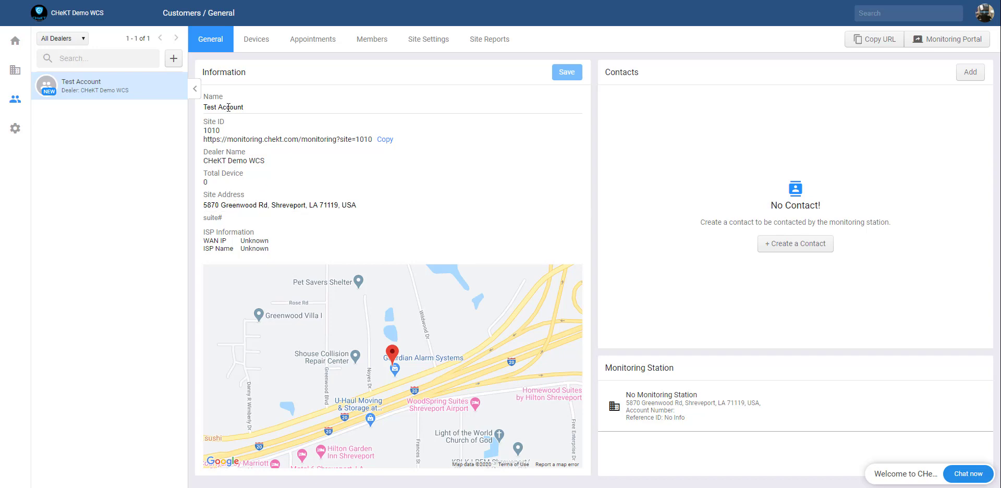
left_click(258, 103)
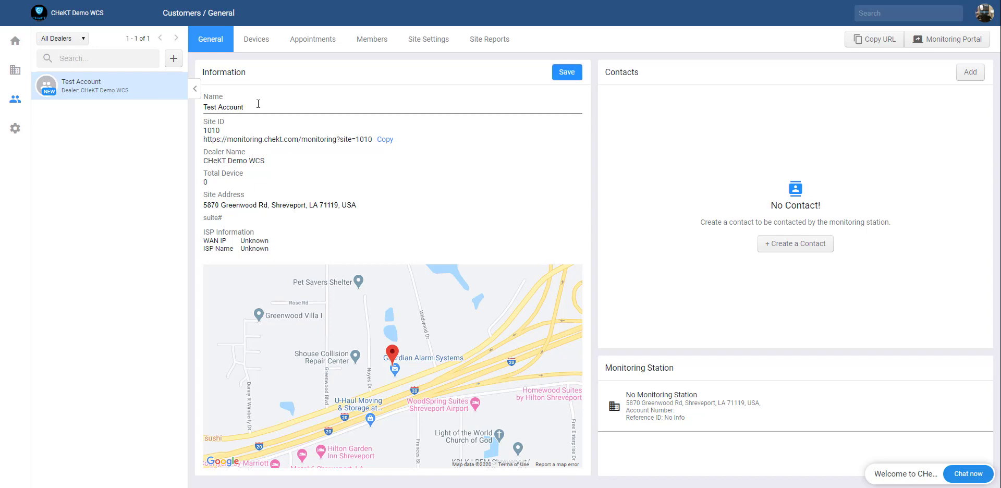
type("New")
left_click(565, 73)
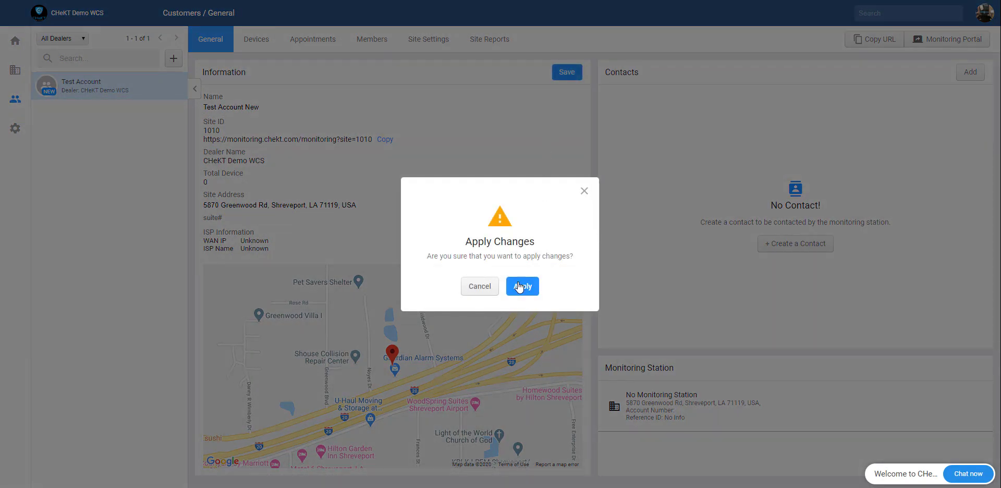
left_click(519, 287)
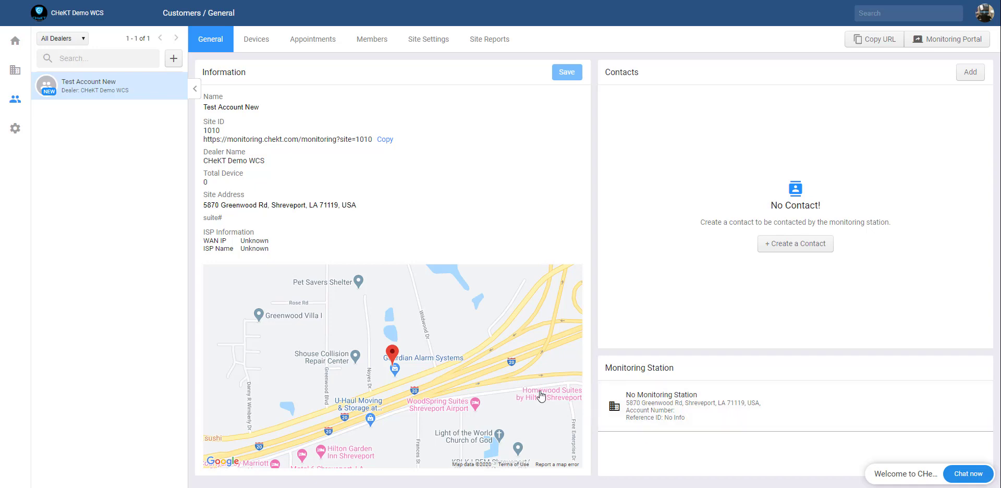
Step: Go to the customer's Devices page, which still lists no devices
left_click(259, 52)
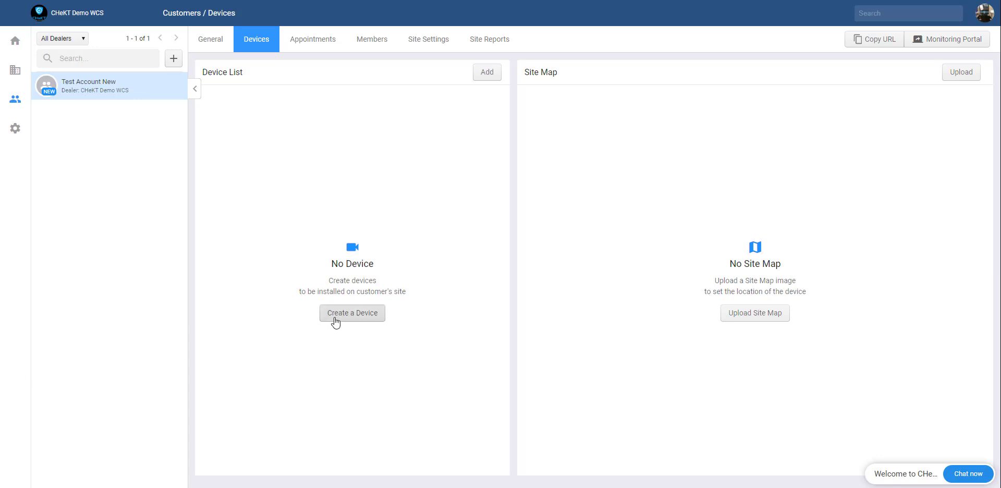
Step: Create a new device with location name 'Bridge One'
left_click(363, 324)
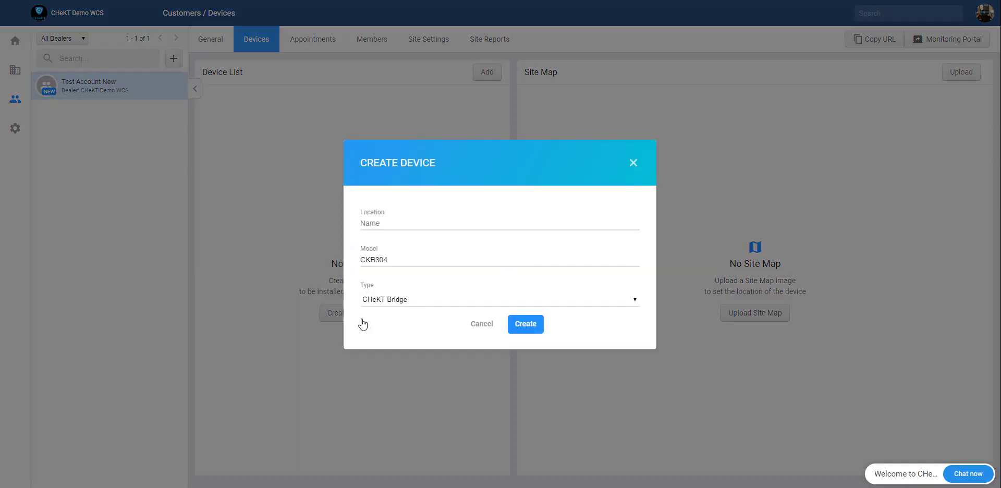
left_click(383, 222)
type("Bri")
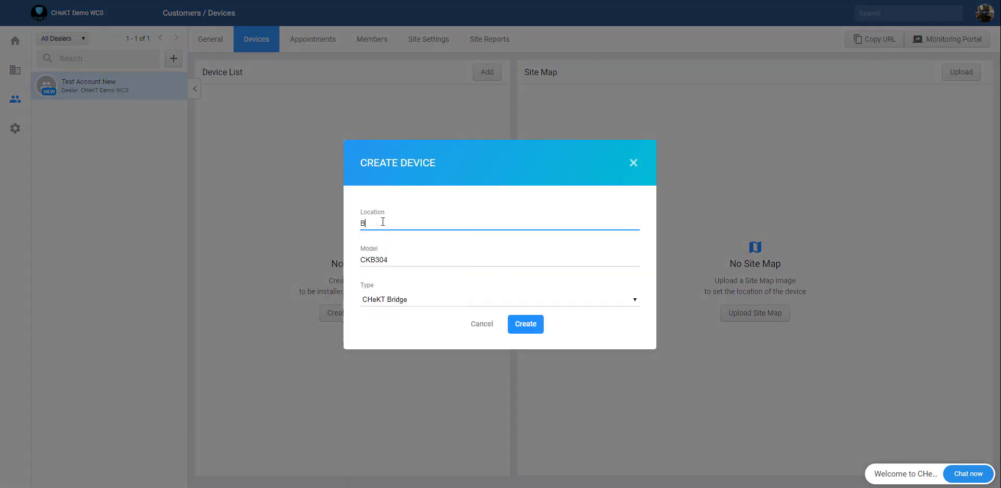
type("dge One")
left_click(513, 325)
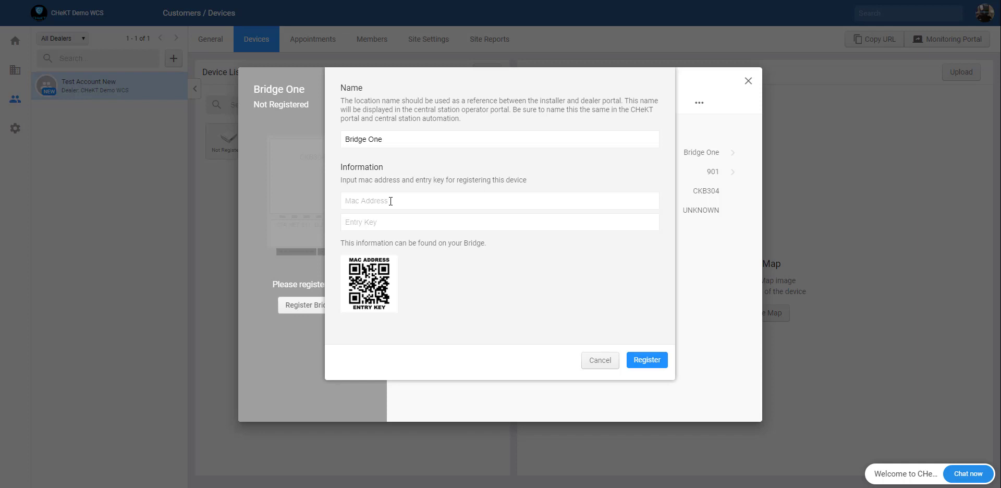
Step: Register Bridge One by pasting its MAC address, then confirm its delay, audio and arming settings
left_click(391, 201)
type("B827EBA586AF")
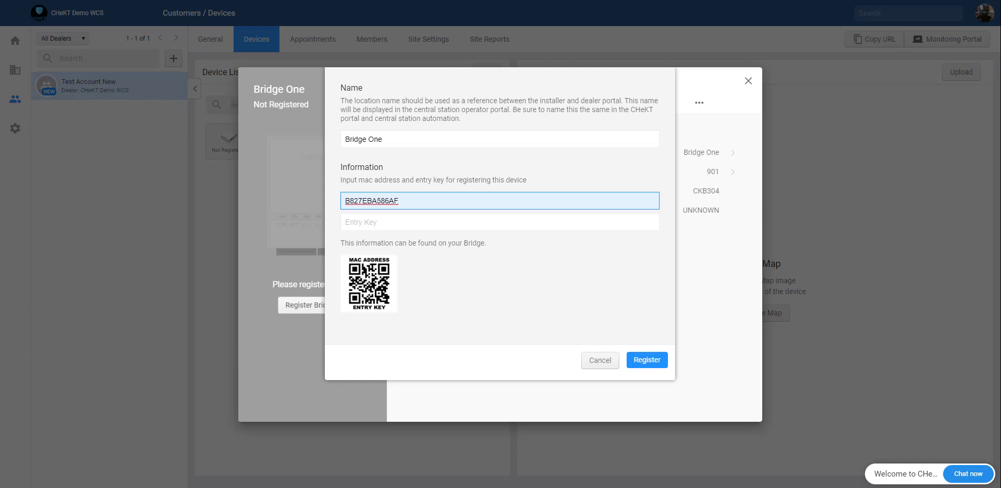
left_click(647, 362)
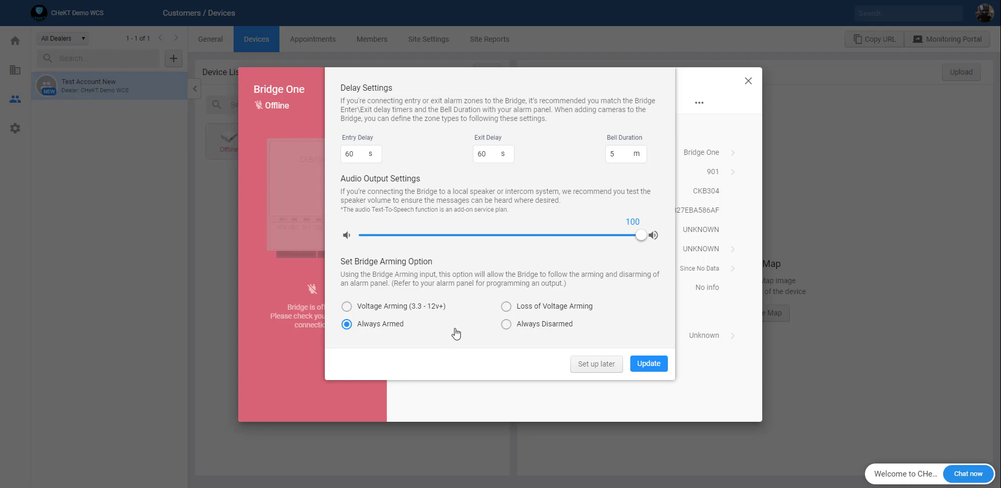
left_click(652, 367)
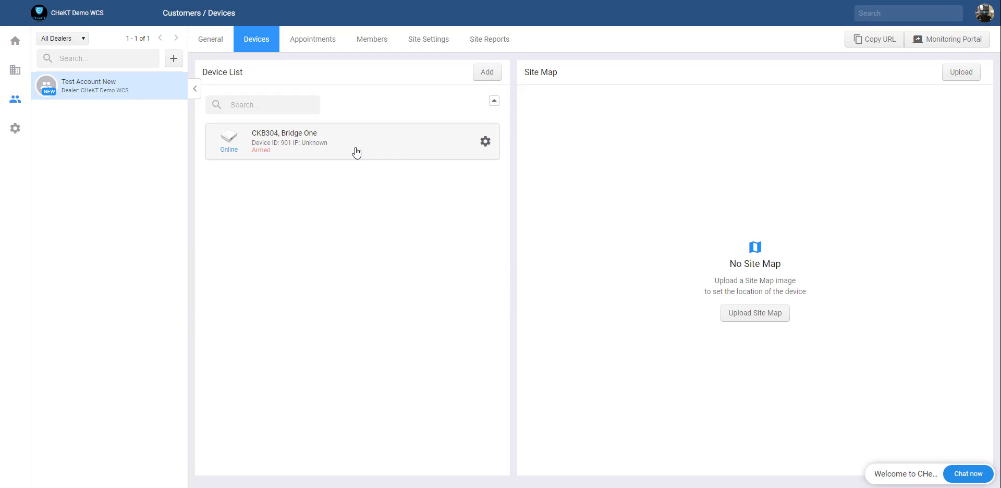
Step: Create a second device named 'Bridge Two' and confirm its initial setup
left_click(487, 73)
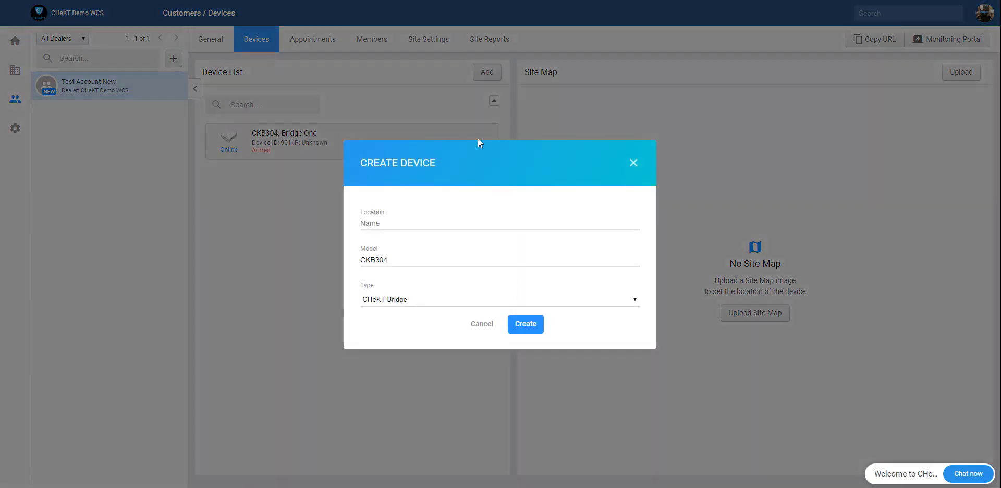
type("Bridge Two")
left_click(525, 325)
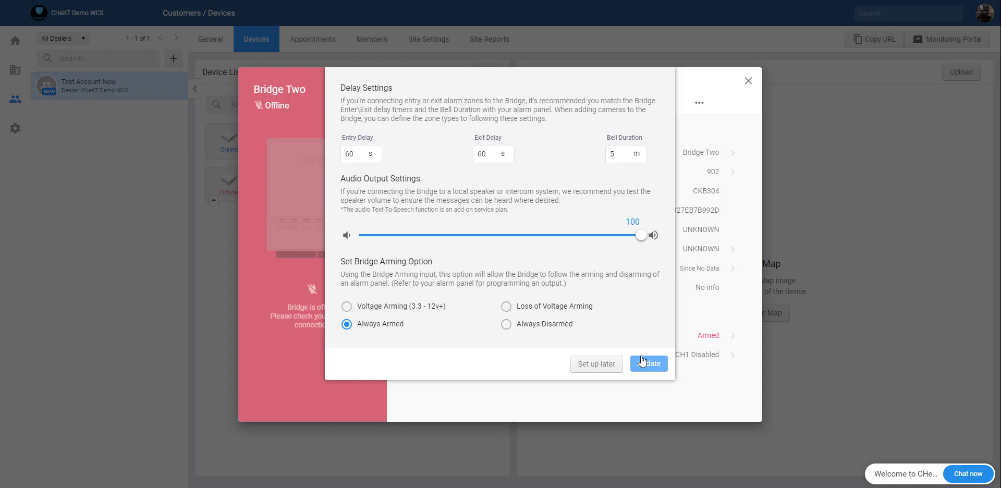
left_click(644, 367)
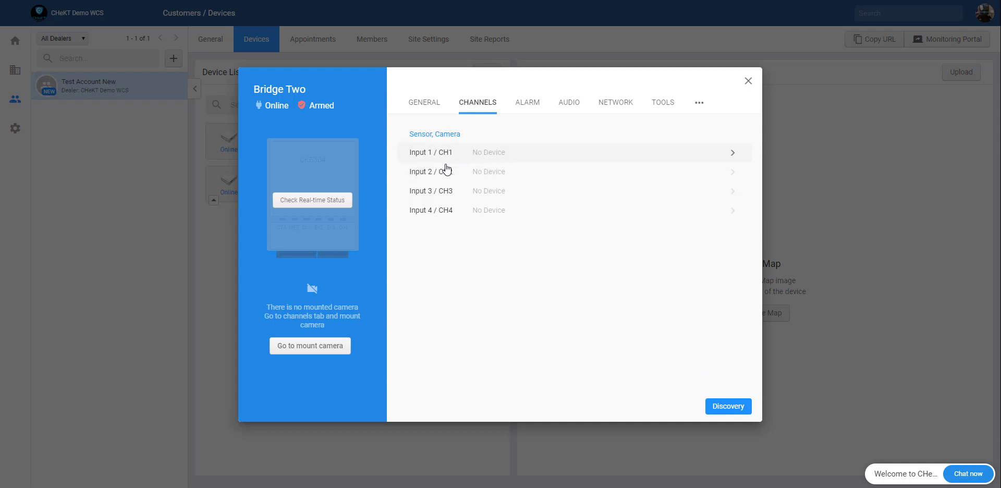
Step: Check Bridge Two's real-time status to see its live timer and indicator lights
left_click(330, 207)
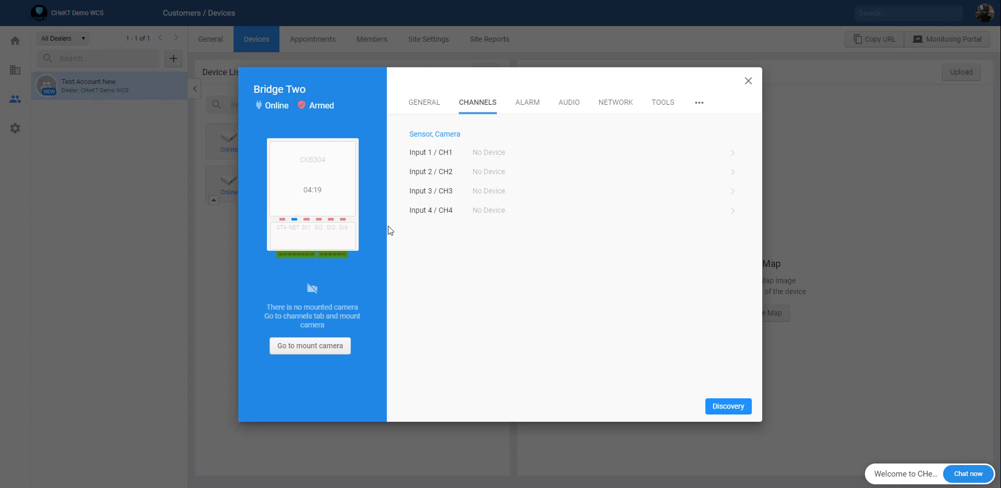
left_click(747, 82)
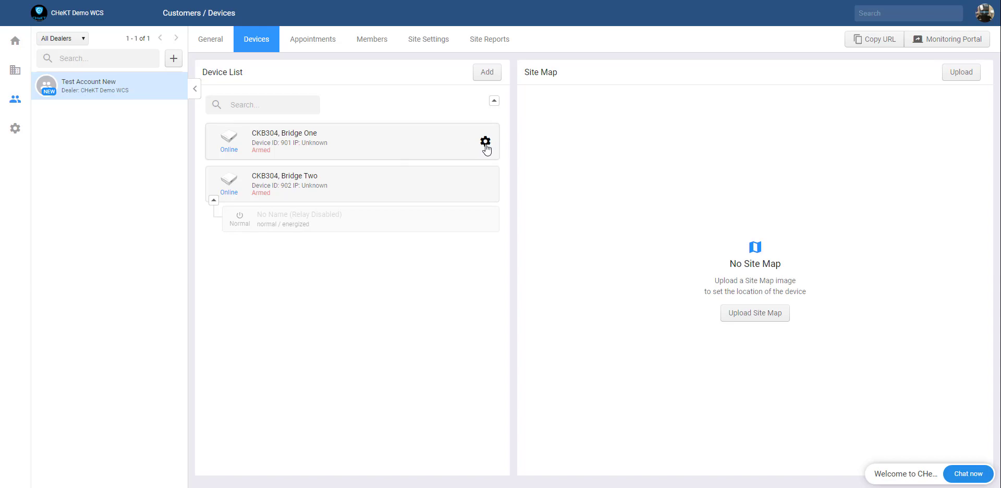
left_click(485, 142)
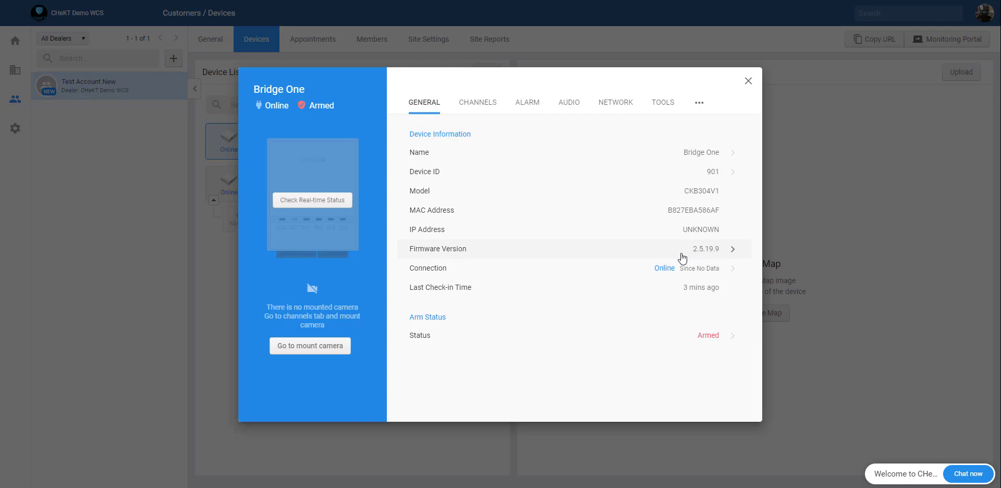
Step: View Bridge One's firmware details, showing version 2.5.19.9 as the latest
left_click(500, 258)
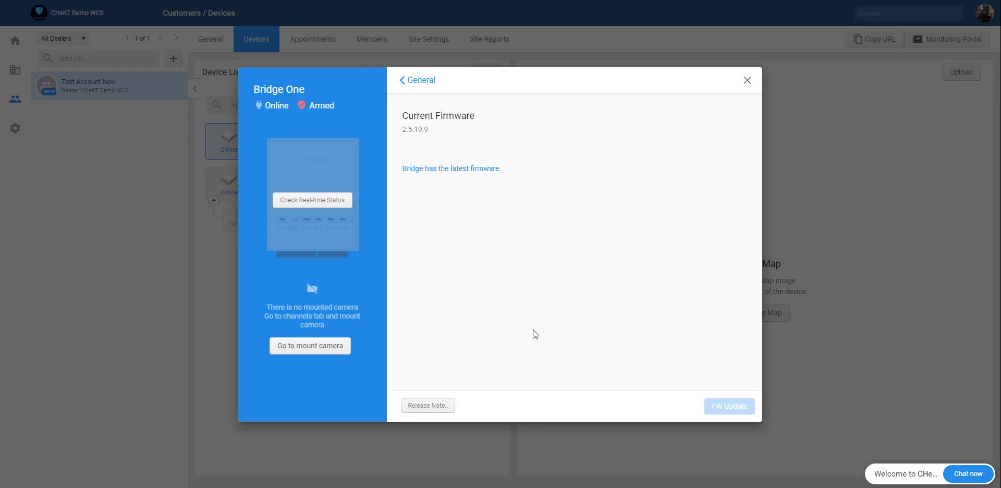
Step: Go back to Bridge One's General page and bring up its Arm Status settings
left_click(431, 82)
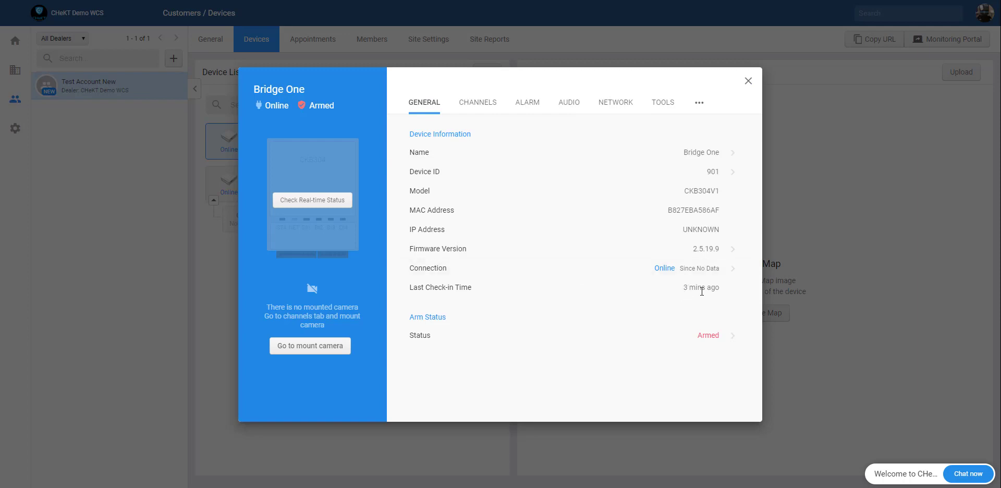
left_click(432, 341)
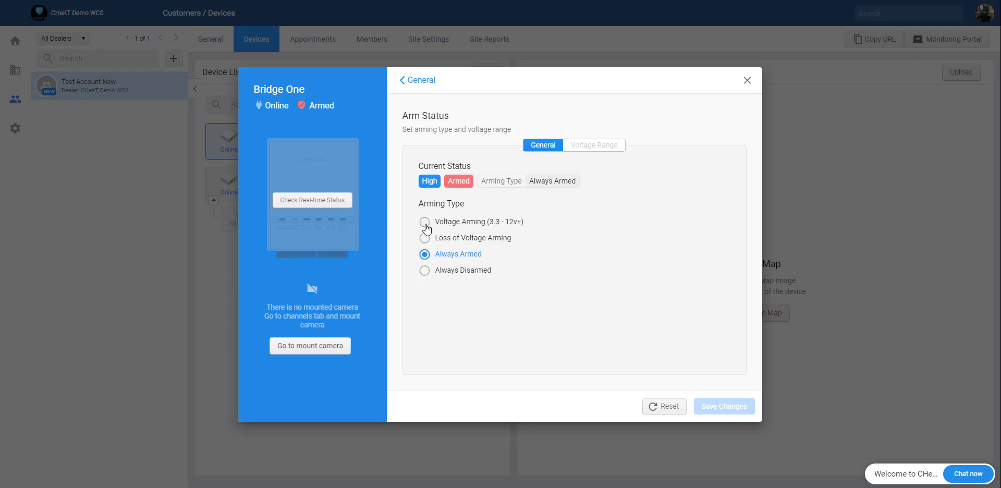
Step: Change Bridge One's arming type to Loss of Voltage Arming, save, and go back to General
left_click(425, 223)
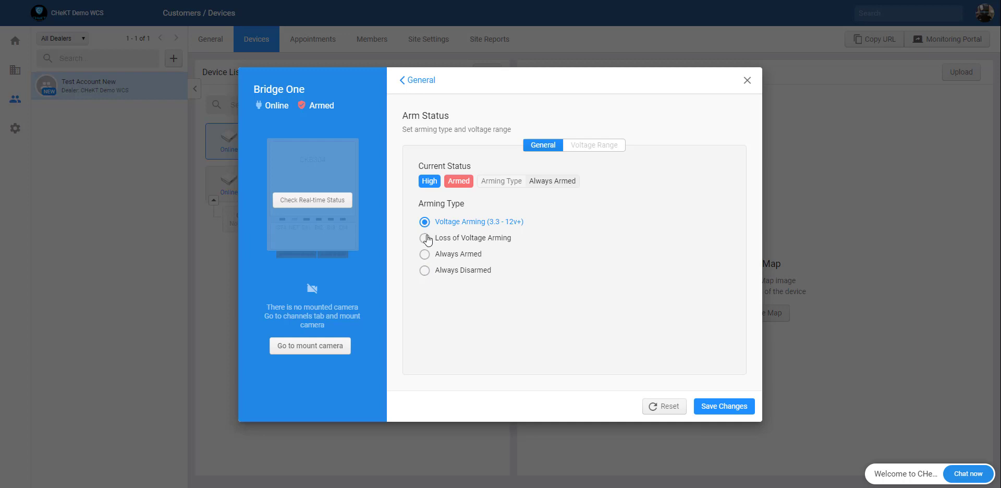
left_click(425, 238)
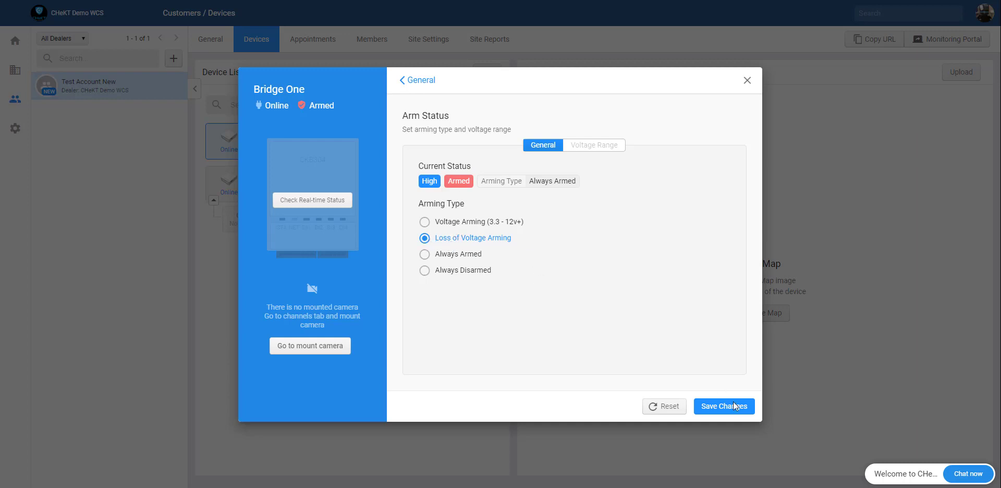
left_click(723, 412)
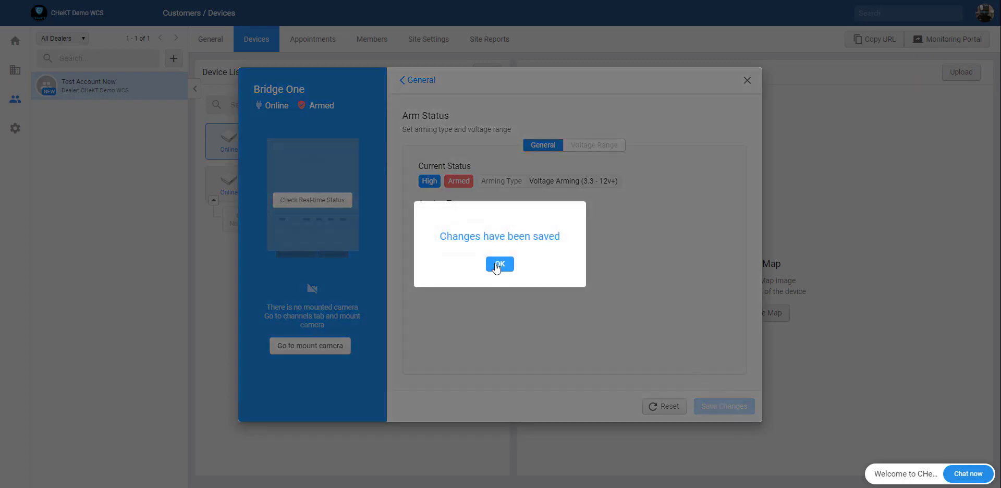
left_click(500, 264)
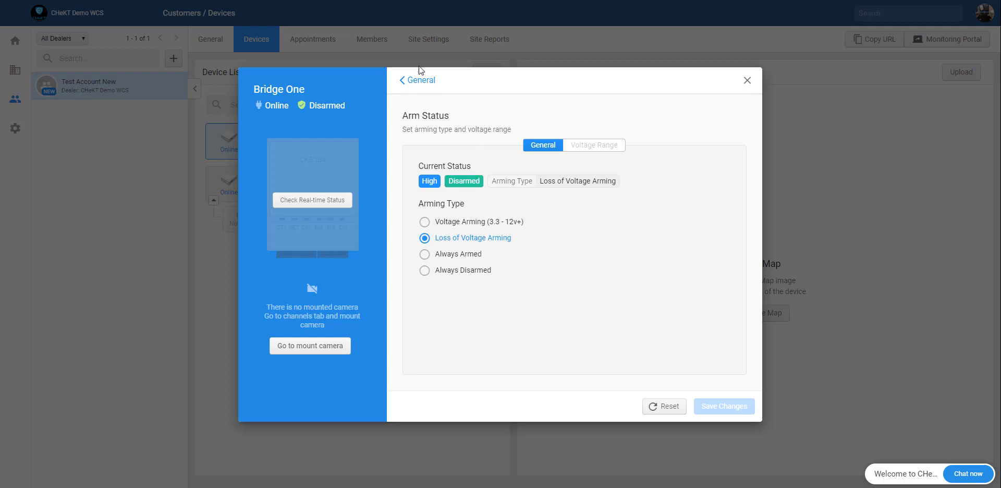
left_click(419, 81)
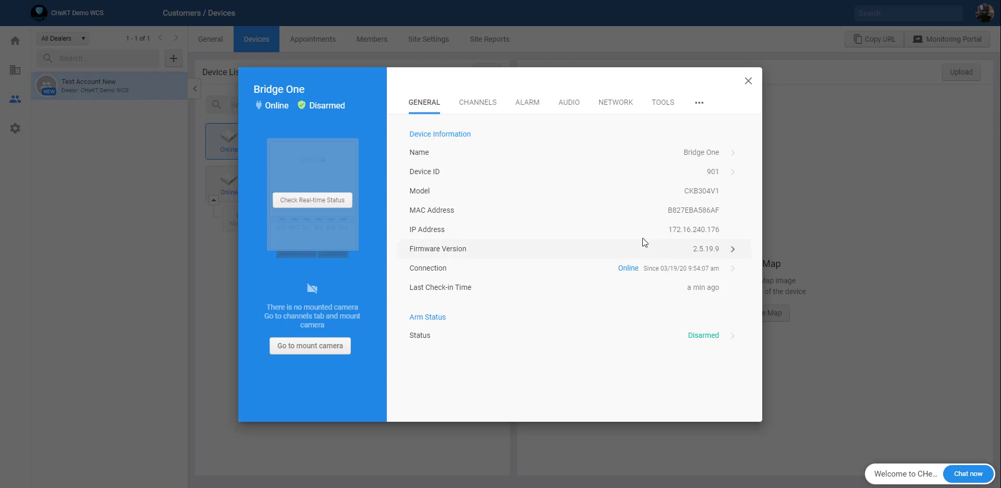
Step: Show Bridge One's Alarm settings with Inputs 01–04 and start its real-time status check
left_click(526, 105)
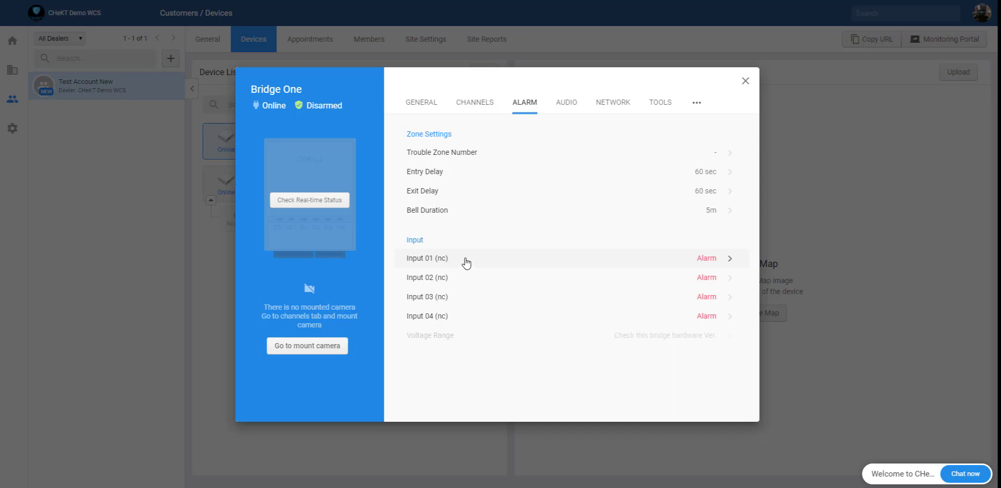
left_click(315, 208)
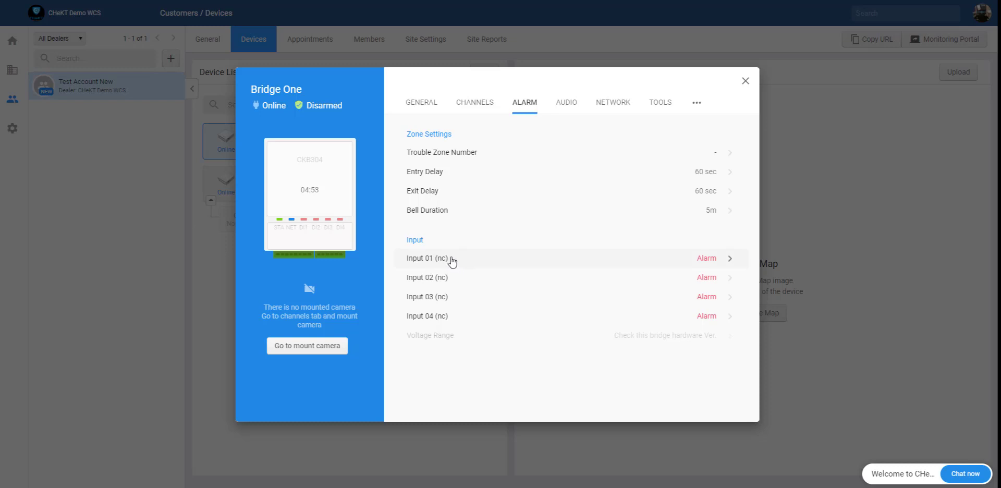
Step: Review Input 01 (nc) alarm details, then show Bridge One's Audio settings with Speaker Volume 100
left_click(480, 266)
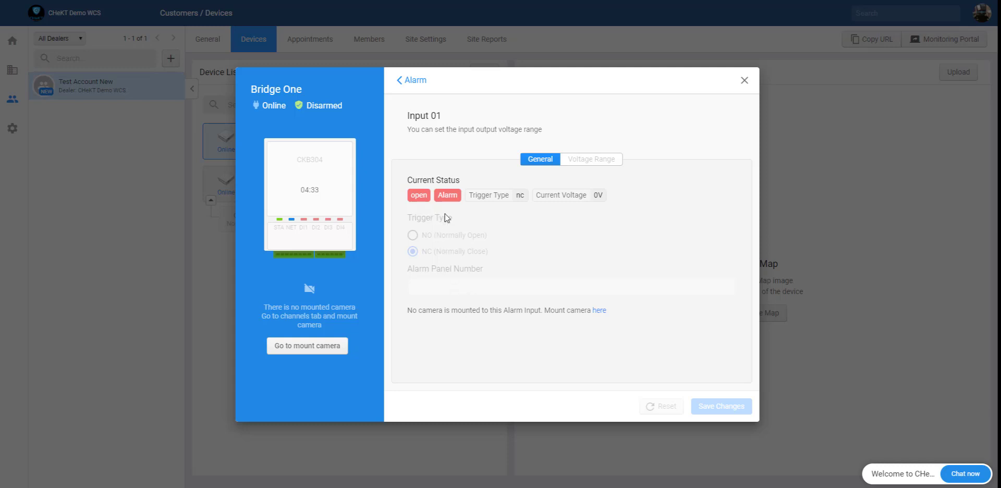
left_click(413, 82)
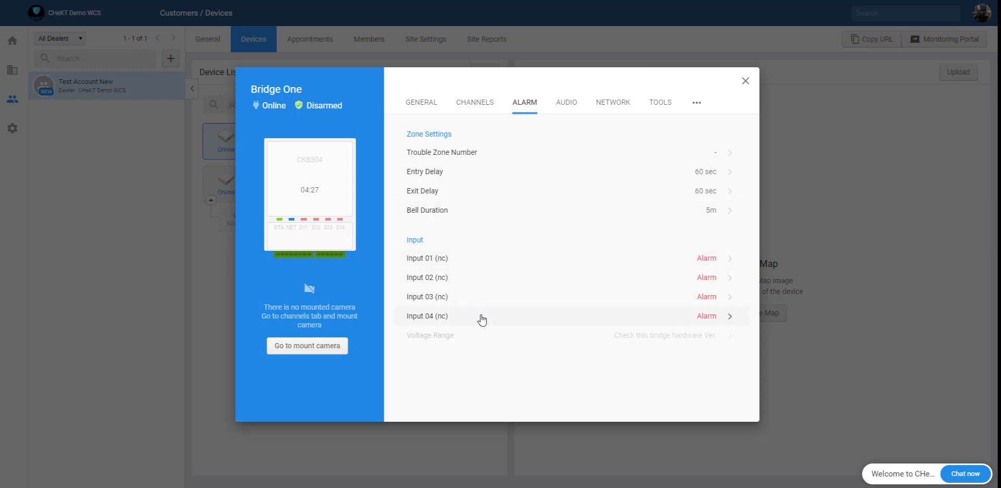
left_click(568, 108)
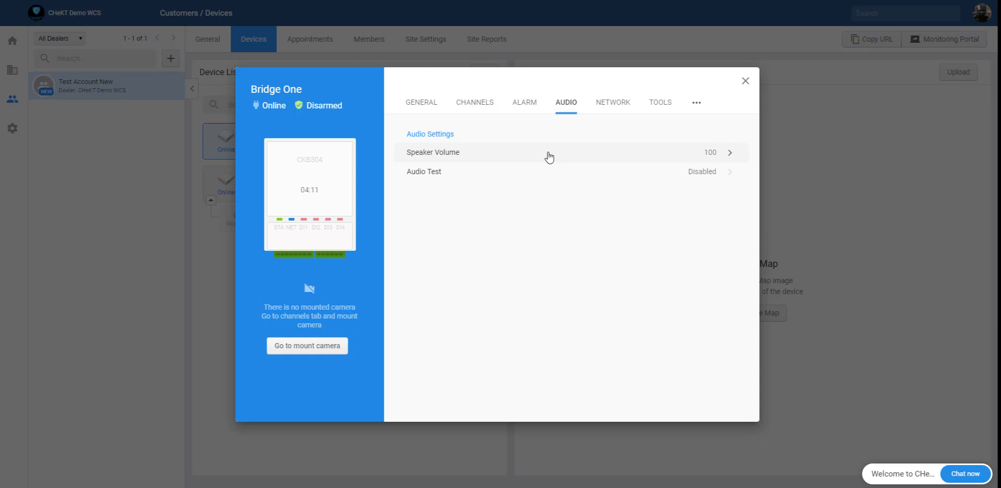
Step: Inspect Bridge One's Network and Main IP details, then bring up the Tools with Internet Speed and Device Scan
left_click(609, 108)
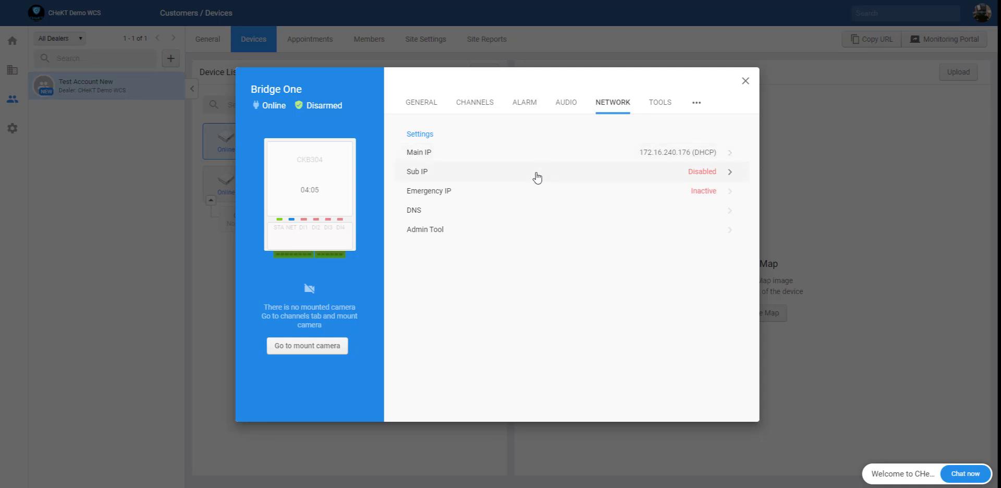
left_click(649, 157)
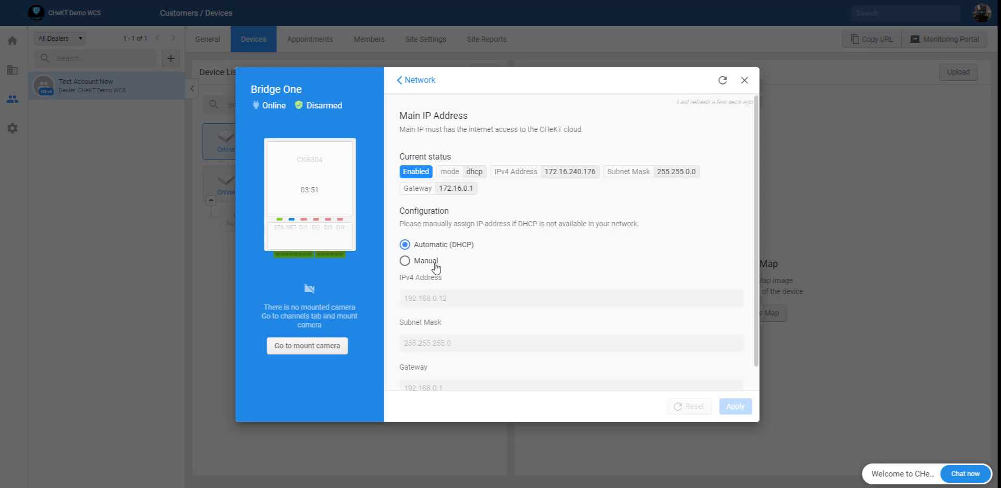
scroll(437, 268, "down", 1)
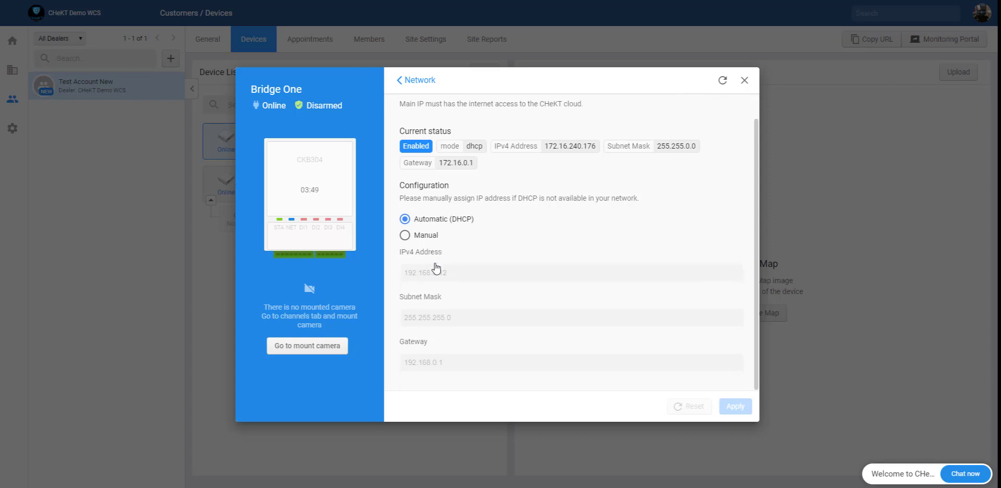
scroll(437, 267, "up", 1)
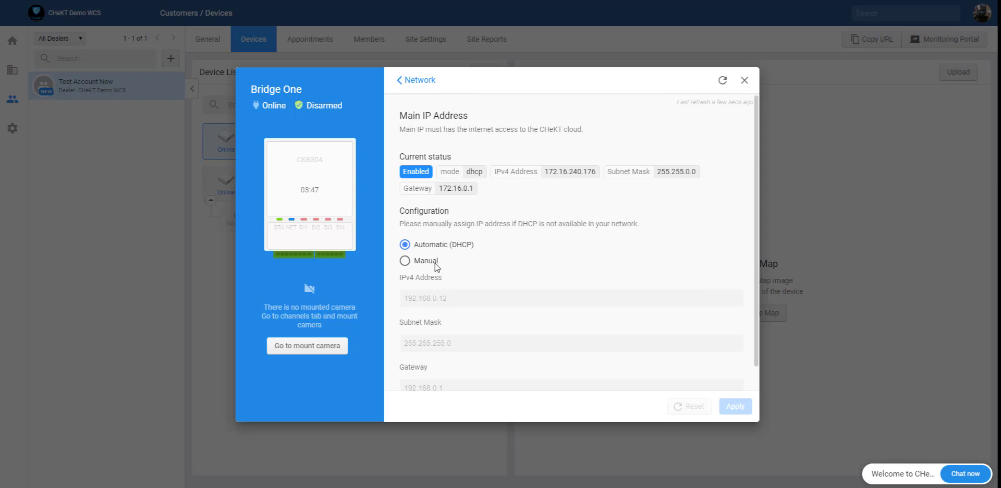
left_click(427, 82)
left_click(661, 103)
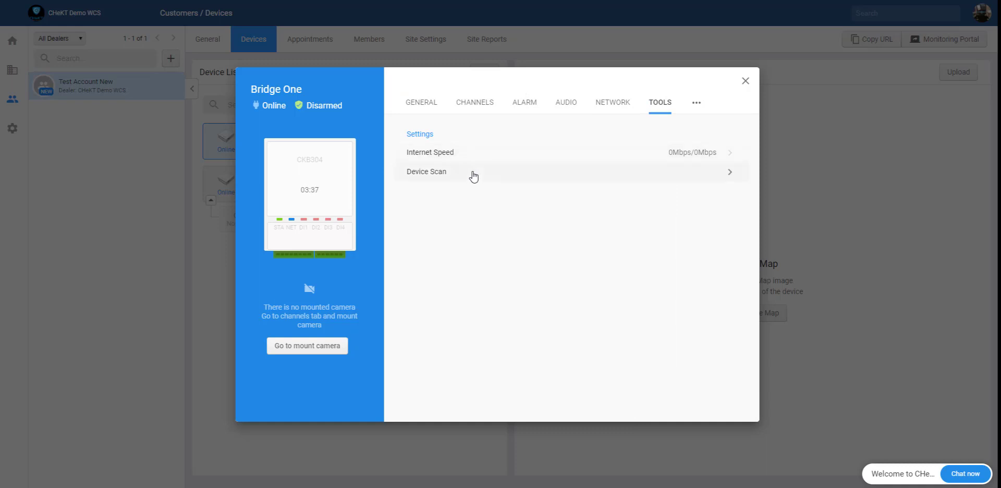
Step: Go to Bridge One's Channels and start device discovery for Input 1 / CH1
left_click(488, 108)
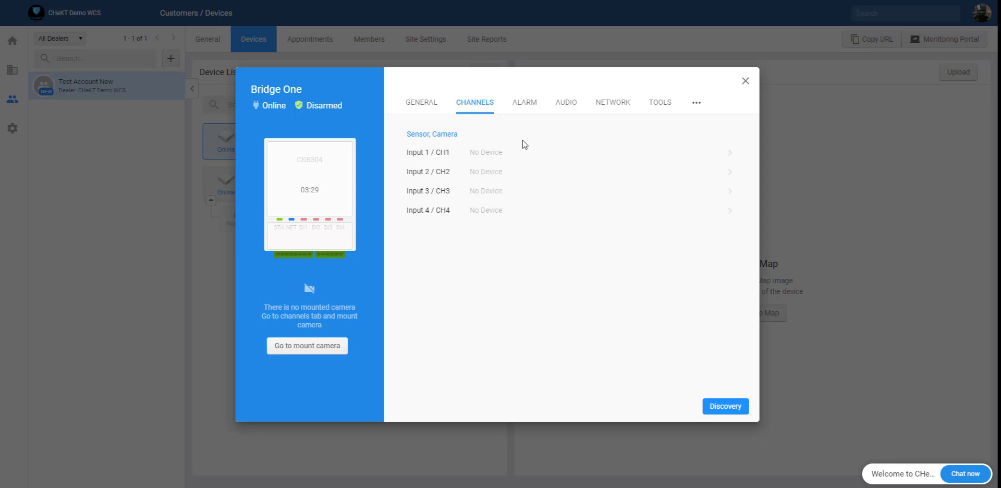
left_click(489, 157)
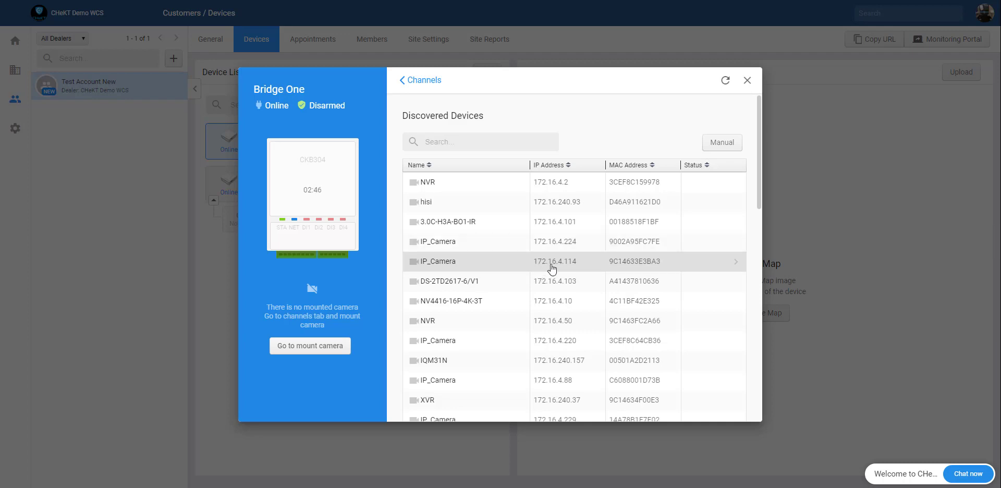
Step: Sort discovered devices by IP address, search for 244 and then 201, and clear the search
left_click(566, 166)
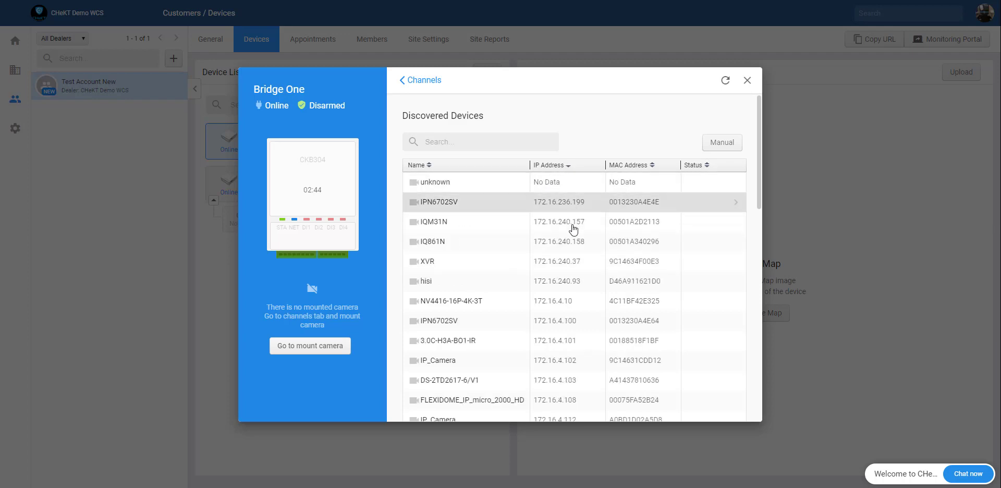
left_click(478, 144)
type("244")
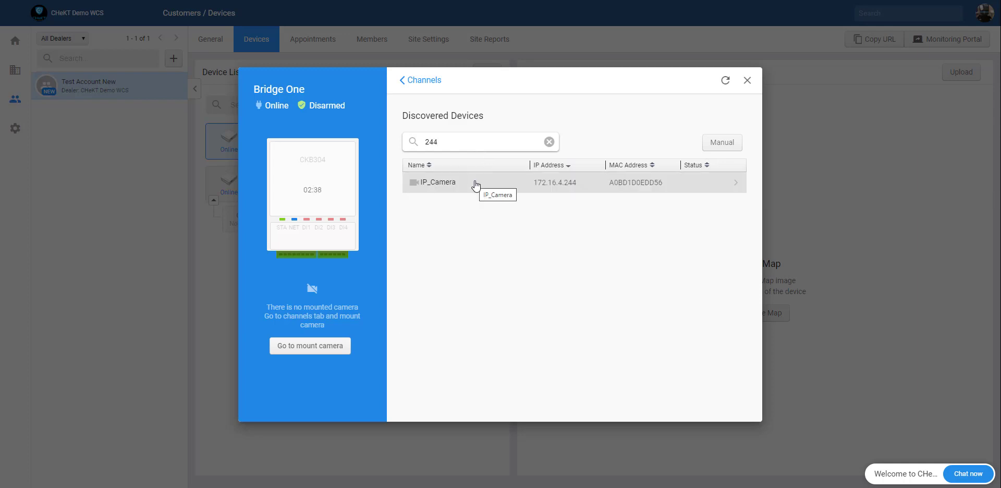
double_click(458, 140)
type("201")
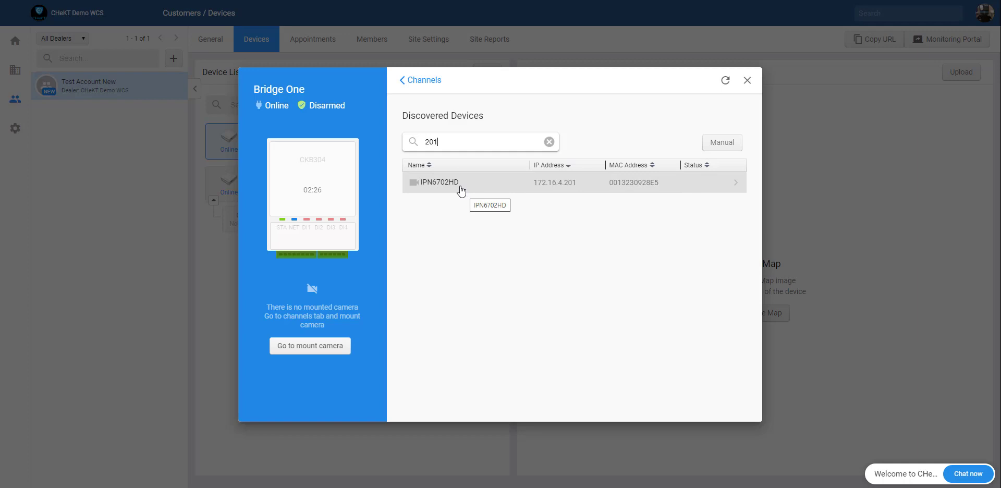
left_click(548, 142)
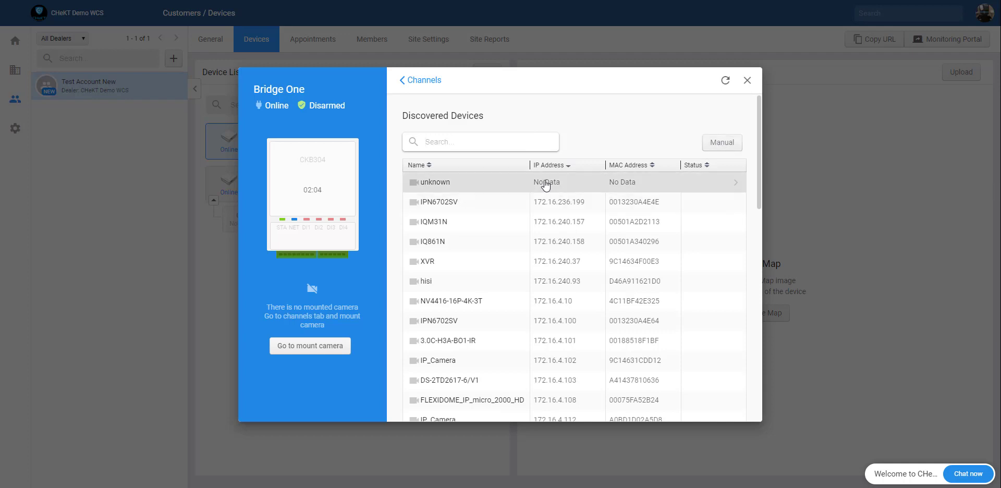
Step: Try manual camera entry, looking at the IP address, port and protocol fields
left_click(727, 146)
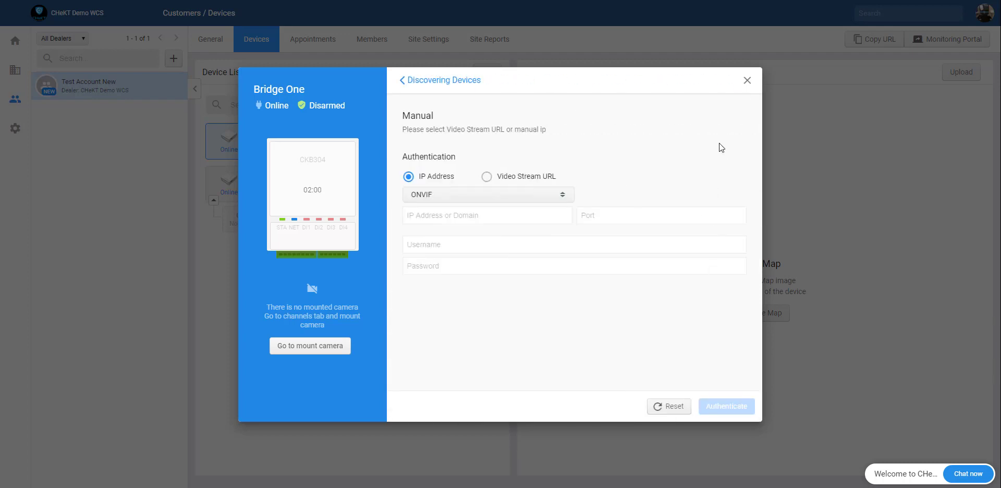
left_click(458, 217)
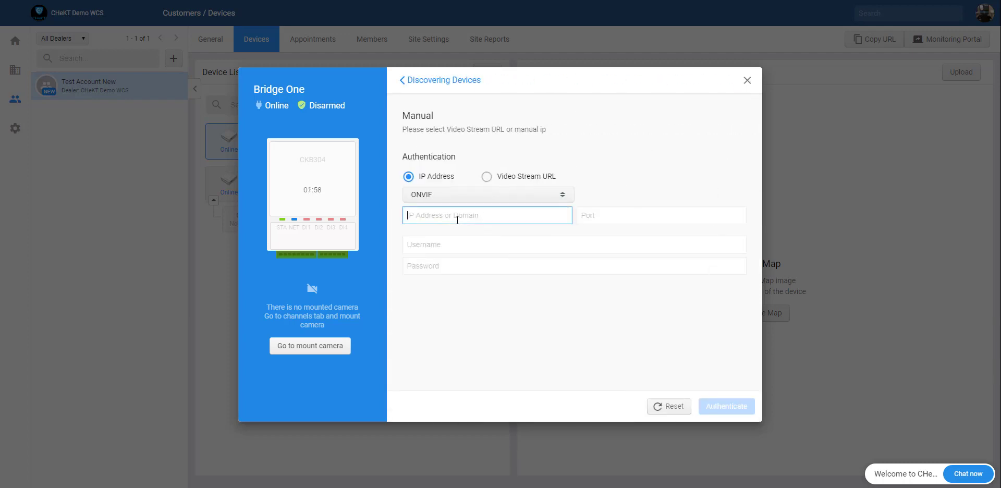
left_click(616, 223)
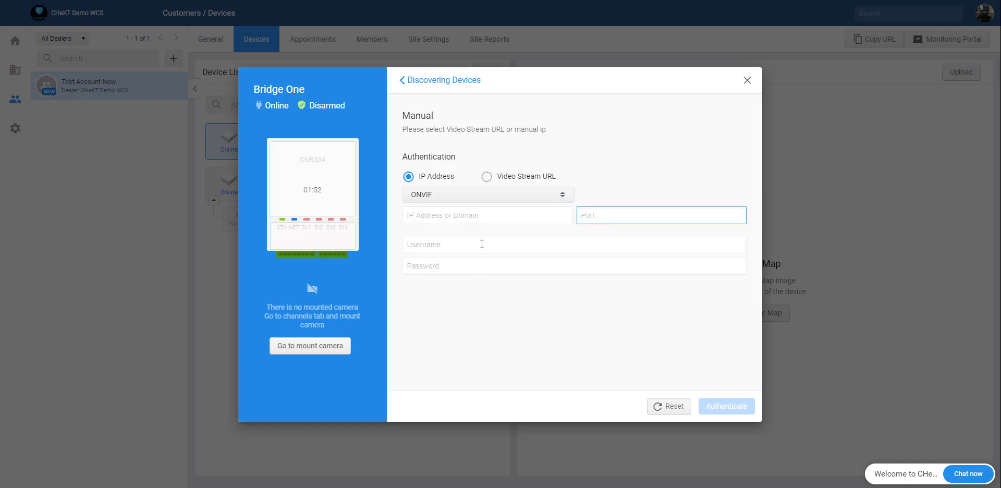
left_click(485, 197)
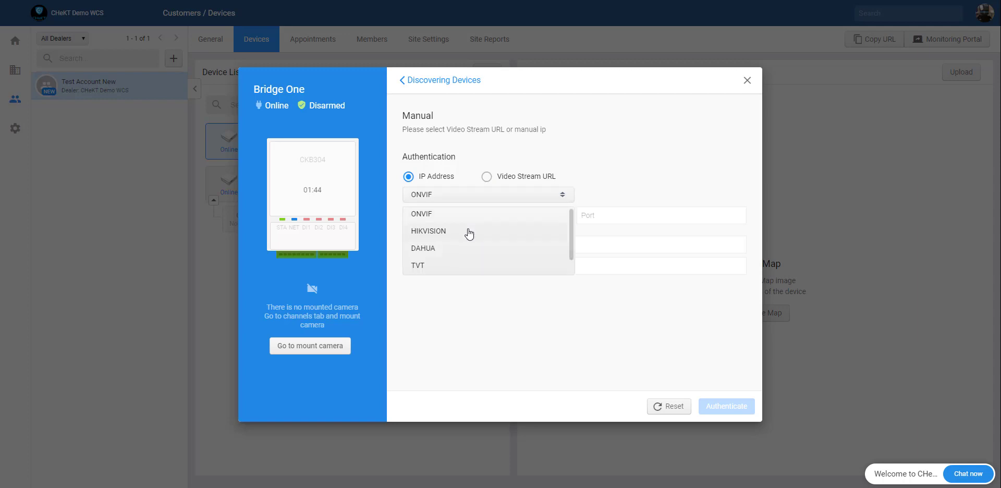
scroll(470, 232, "down", 1)
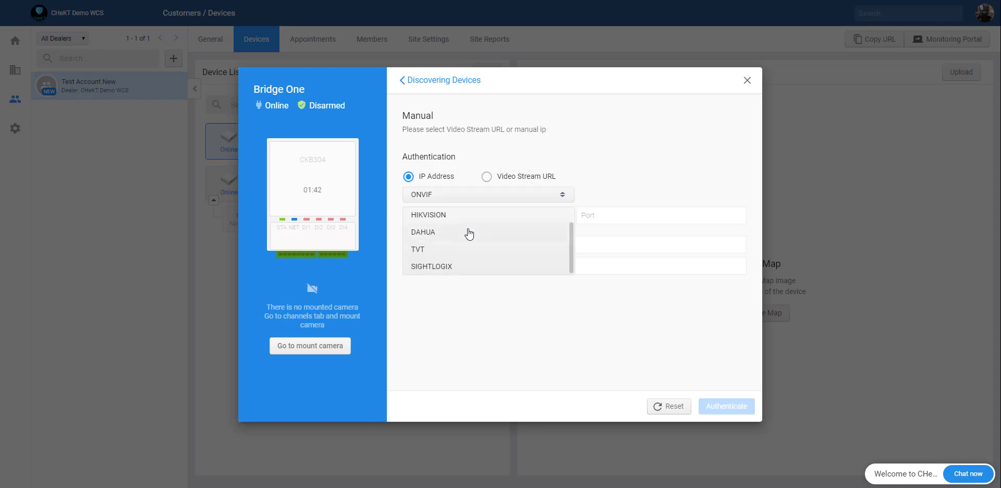
scroll(468, 231, "up", 1)
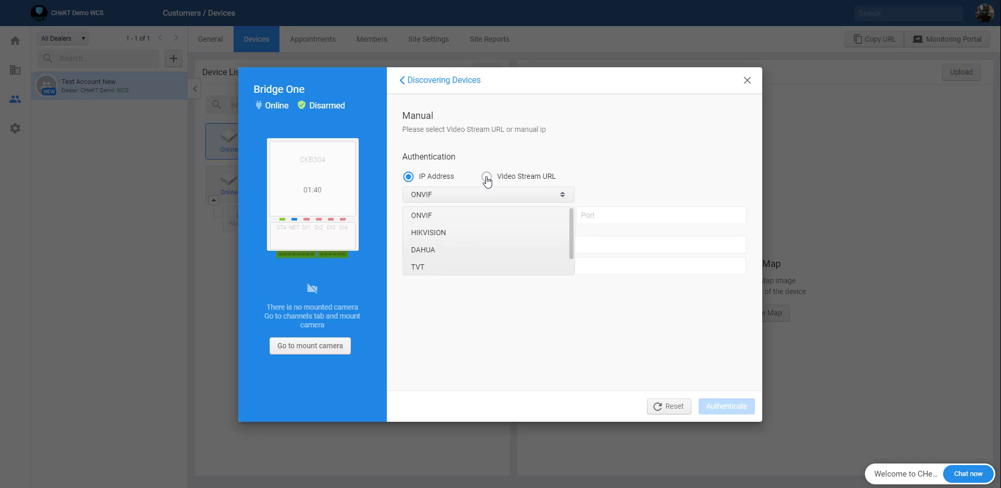
Step: Compare the Video Stream URL and IP Address options, then return to Discovering Devices
left_click(486, 177)
left_click(485, 189)
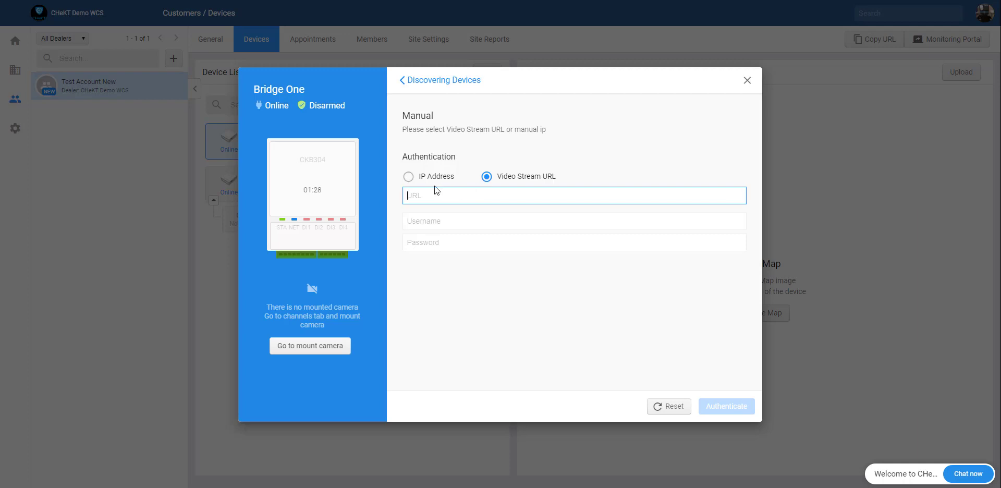
left_click(409, 177)
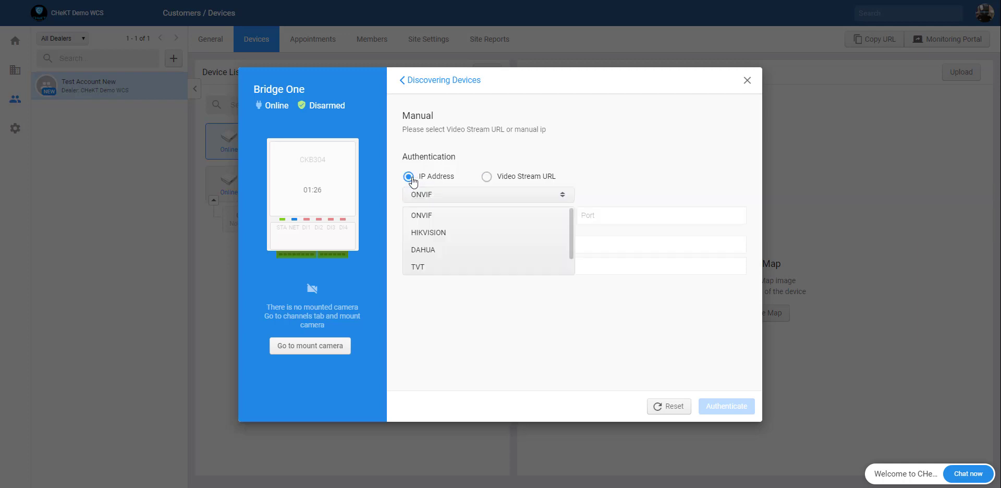
left_click(527, 177)
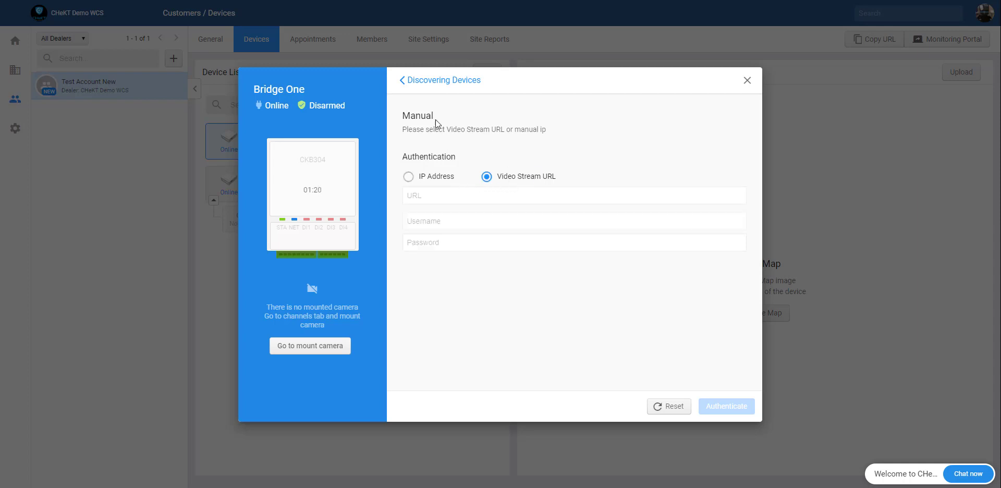
left_click(446, 83)
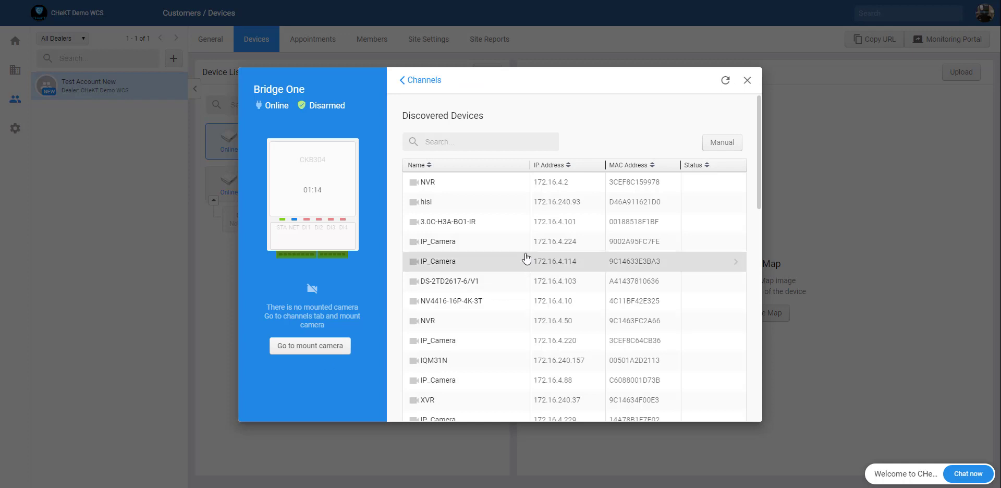
Step: Search 201 and select the IPN6702HD camera at 172.16.4.201, keeping ONVIF
left_click(478, 142)
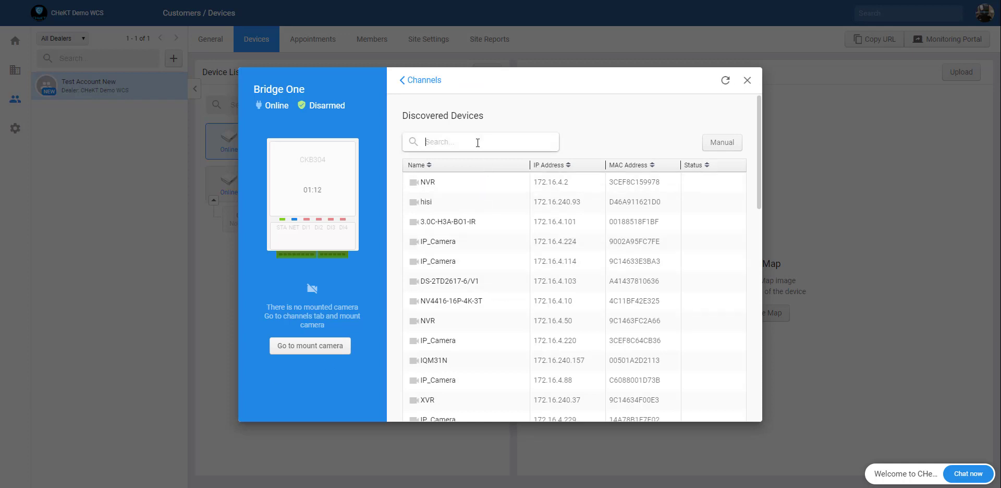
type("201")
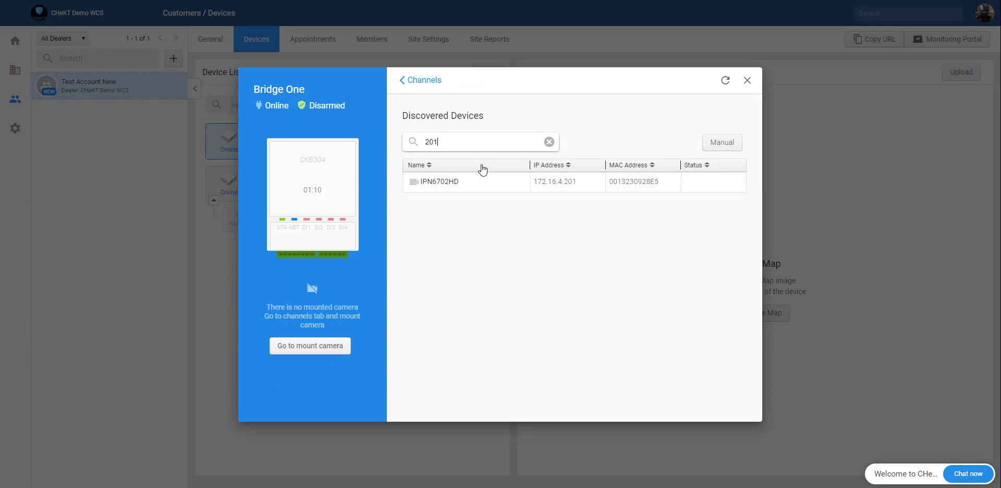
left_click(471, 186)
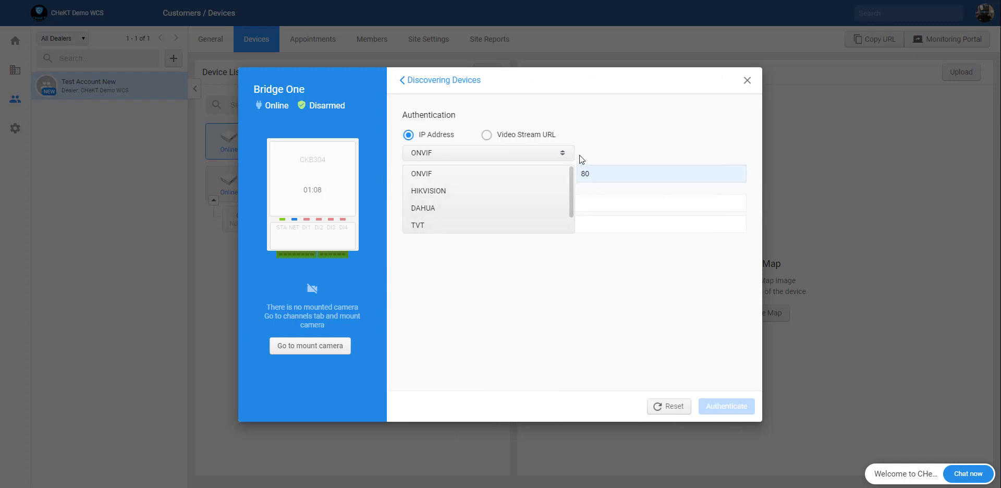
left_click(483, 178)
Step: Enter the camera's username and password and authenticate it
left_click(491, 198)
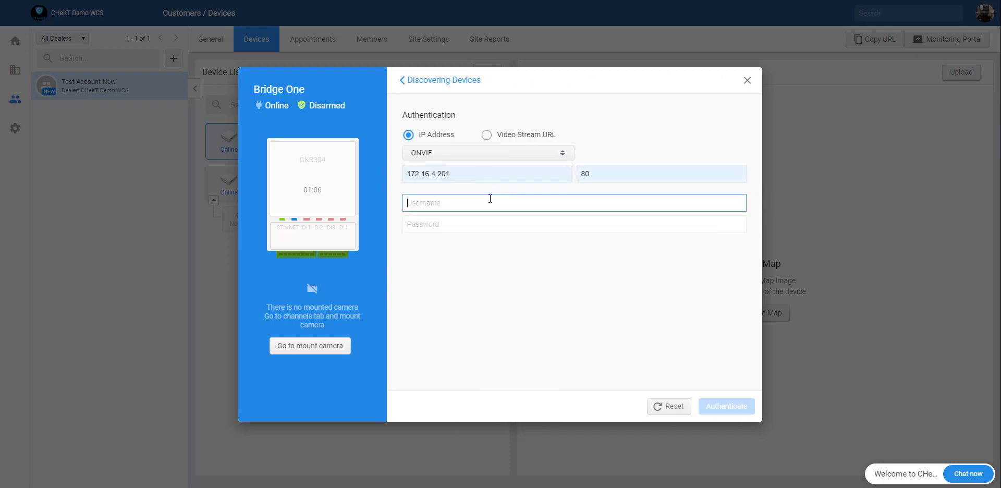
type("admin")
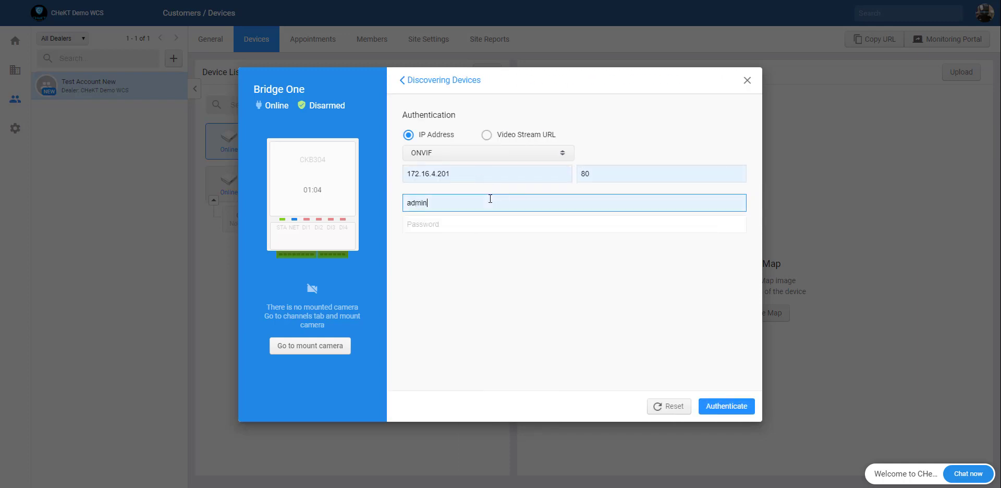
key("Tab")
type("•••••")
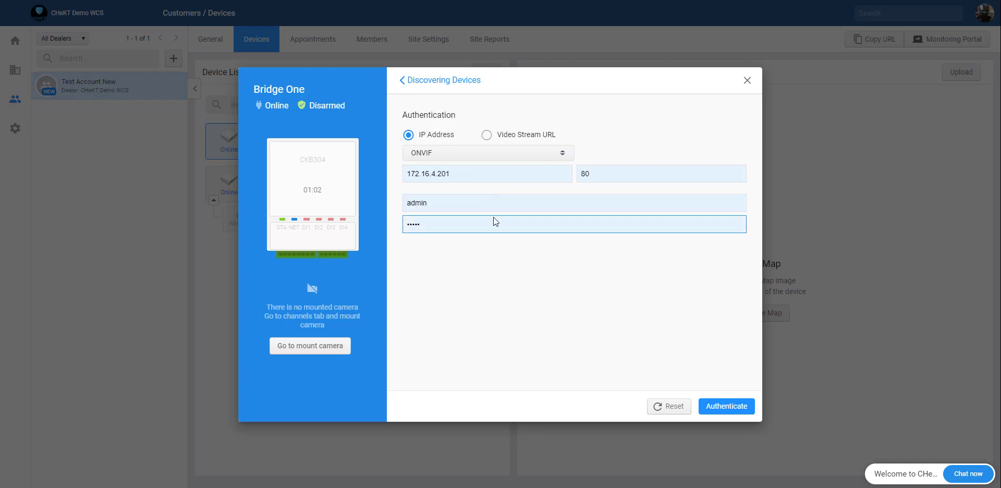
left_click(722, 406)
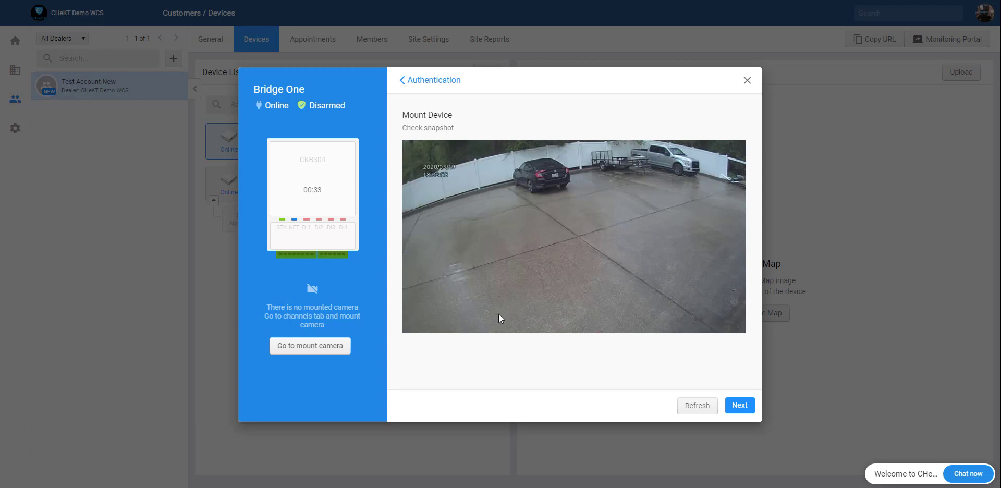
Step: Continue to the zone form, describe the input as Back Lot, and set alarm panel zone 7
left_click(741, 406)
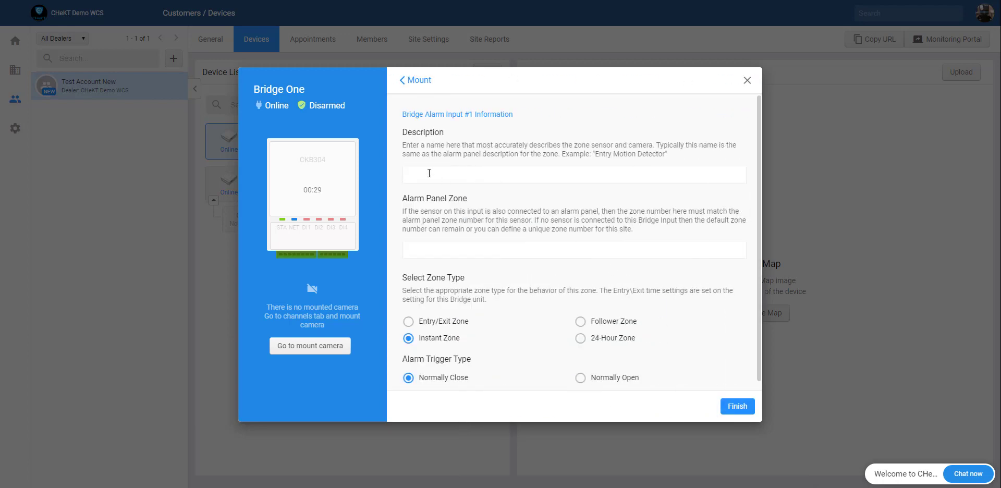
left_click(429, 173)
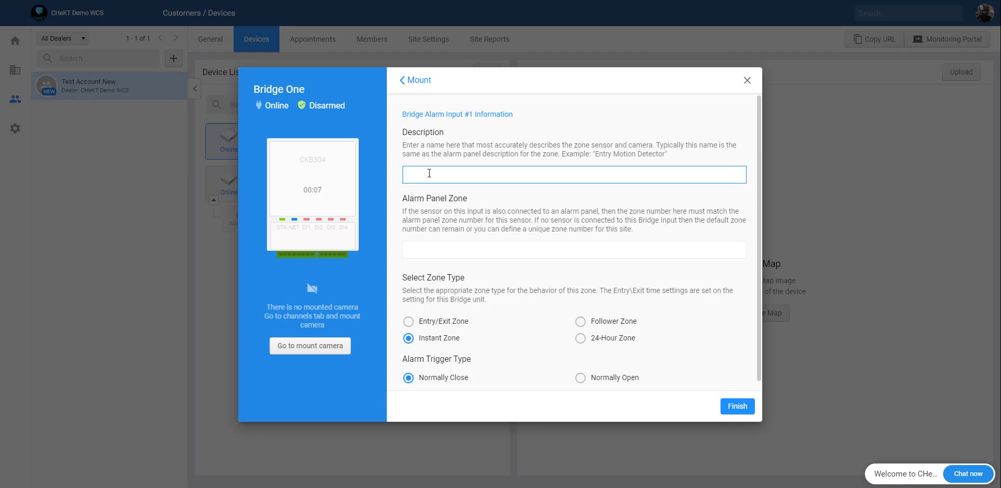
type("Back Lot")
left_click(444, 251)
type("101")
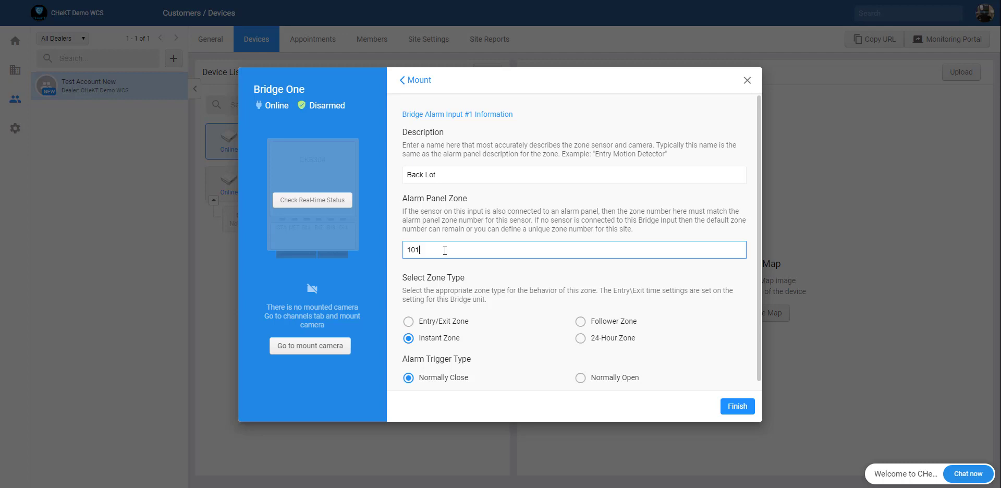
key("BackSpace")
key("BackSpace")
type("7")
Step: Change the Back Lot zone number from 7 to 101 and finish the camera mount
left_click(339, 199)
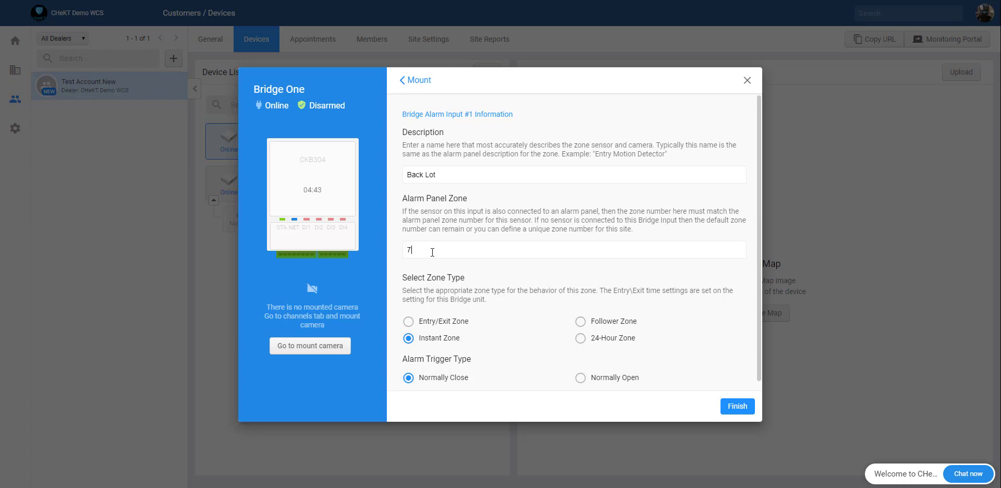
double_click(432, 253)
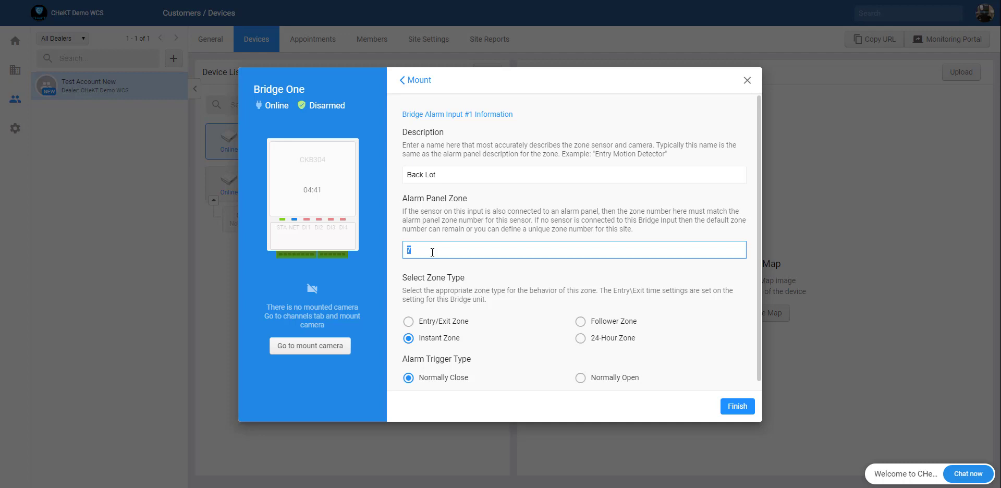
type("101")
scroll(454, 275, "down", 1)
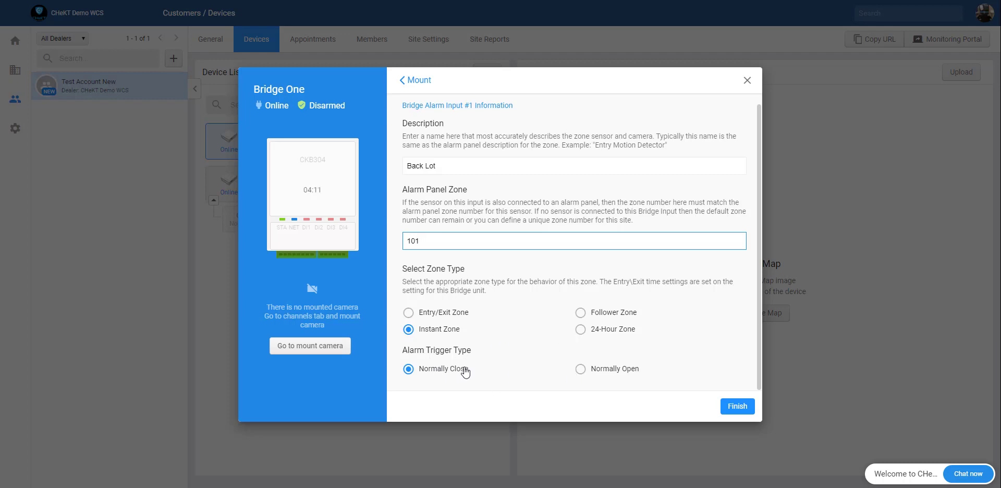
scroll(484, 301, "up", 1)
scroll(480, 351, "down", 1)
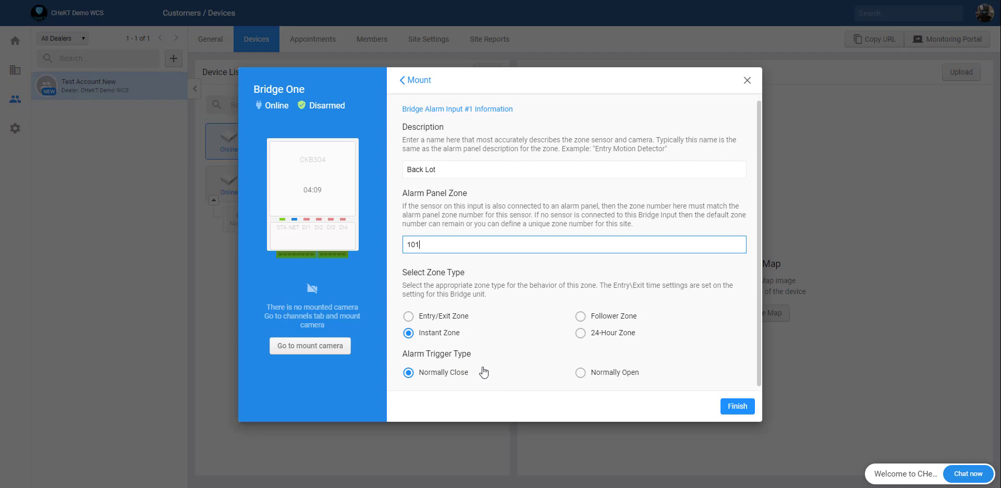
left_click(724, 409)
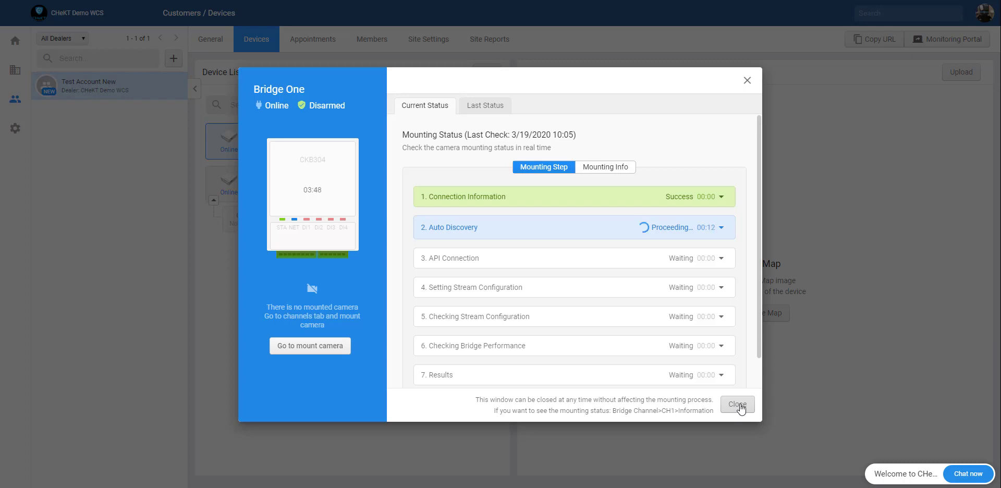
Step: Close the mounting progress view to show the CAP IPN6702HD-6311-H camera on Input 1 / CH1
left_click(738, 406)
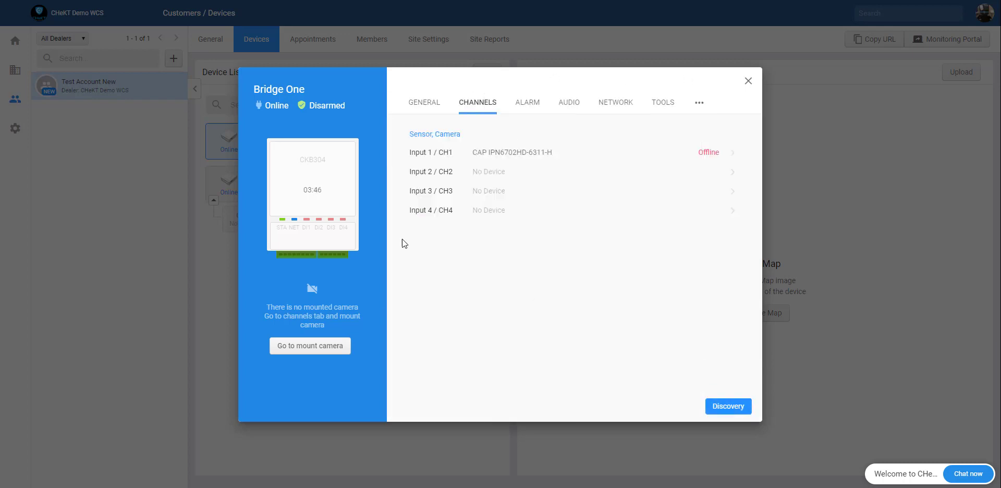
Step: Close Bridge One's settings to reveal Back Lot on Input 1, Zone 101 in the device list
left_click(749, 83)
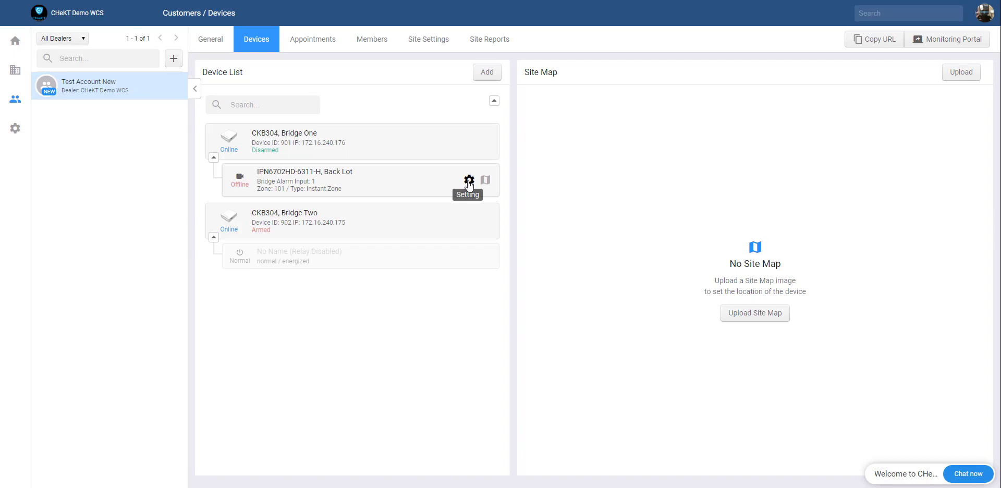
left_click(468, 180)
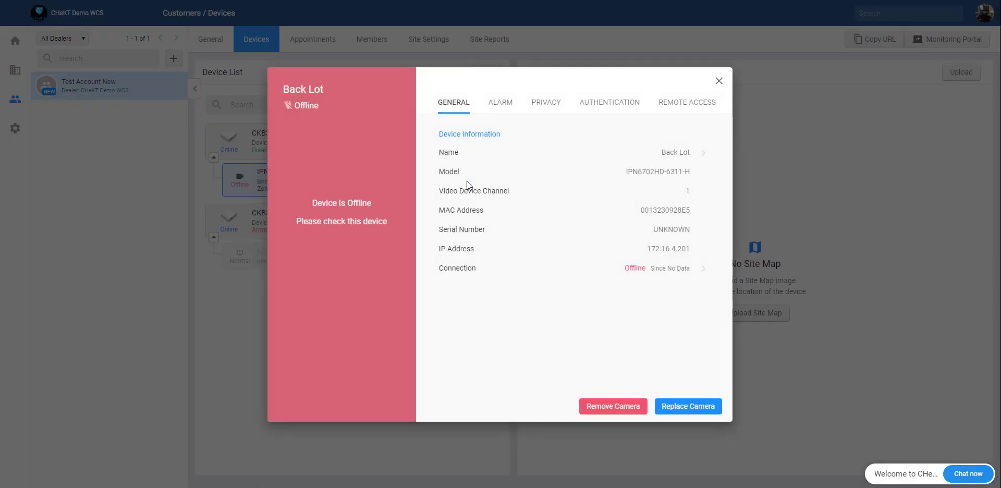
left_click(512, 102)
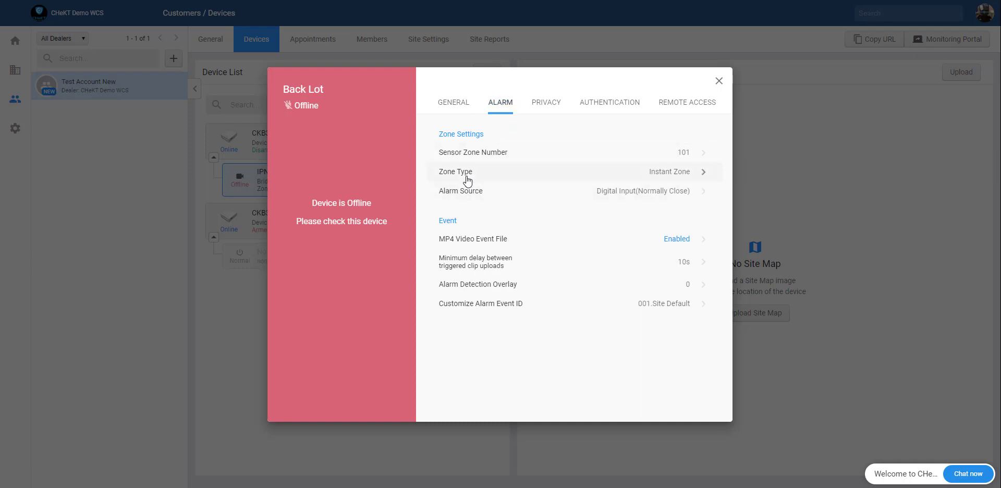
left_click(444, 107)
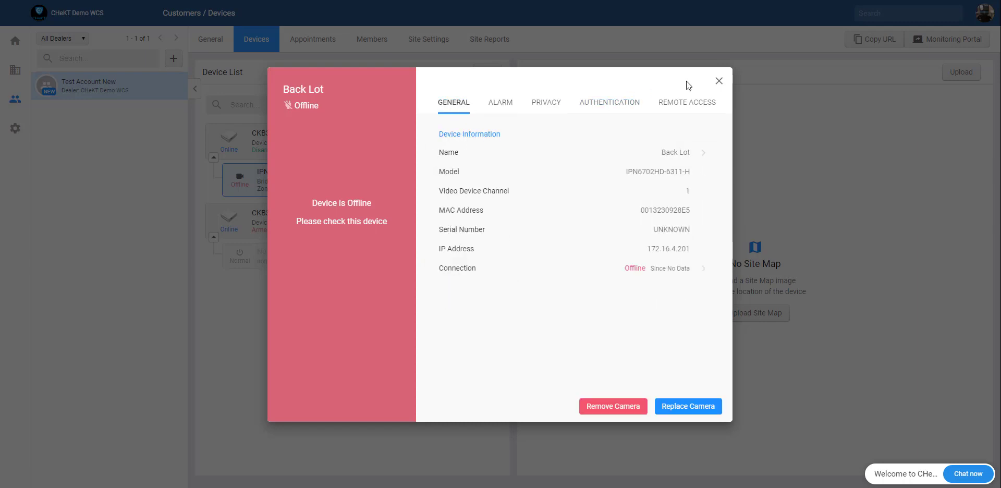
left_click(720, 82)
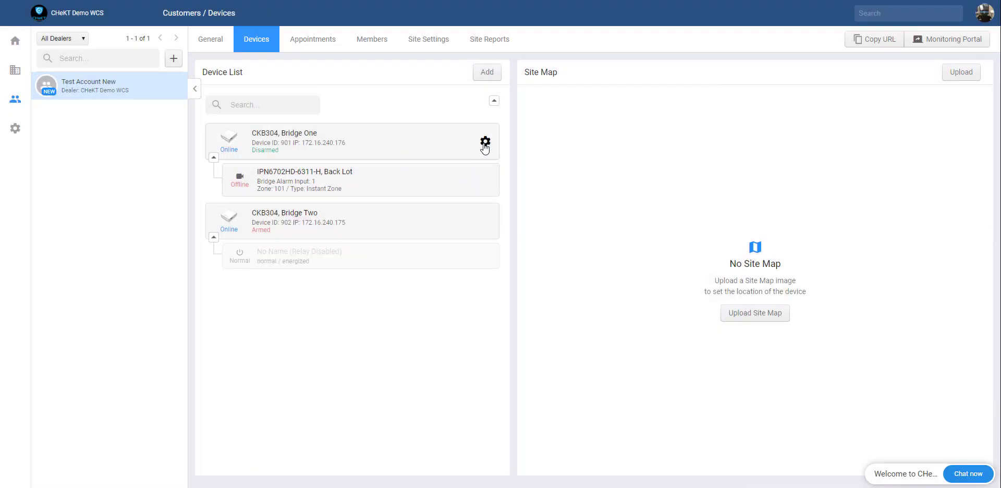
Step: Check the Back Lot camera's mounting status on Bridge One's Input 1 / CH1 until it's Online
left_click(485, 142)
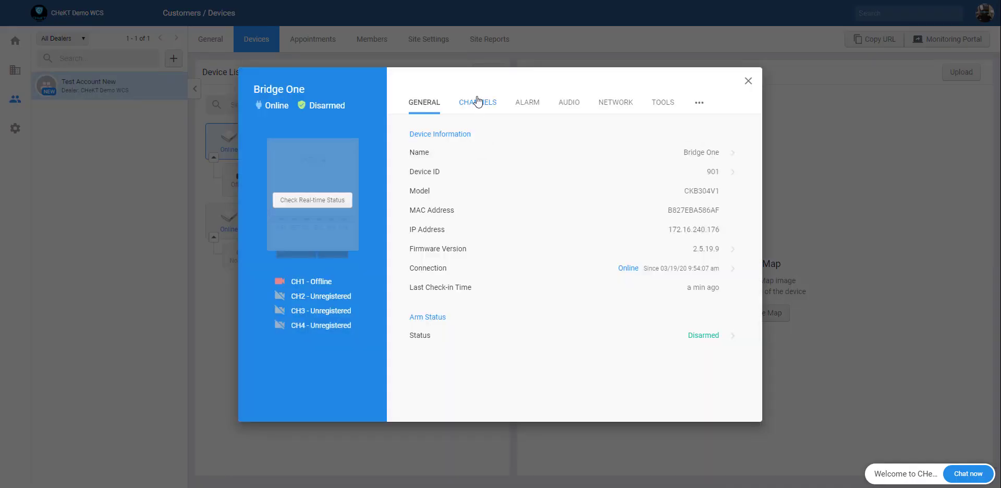
left_click(484, 106)
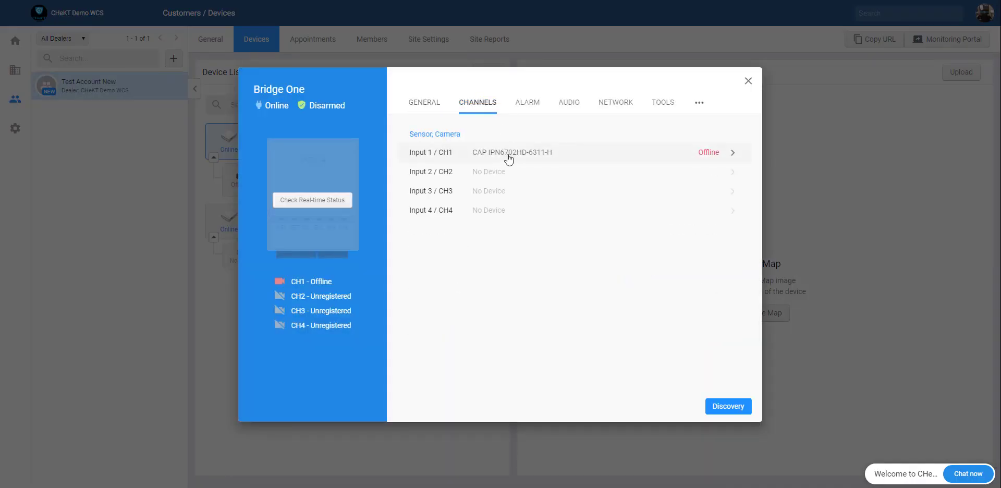
left_click(508, 158)
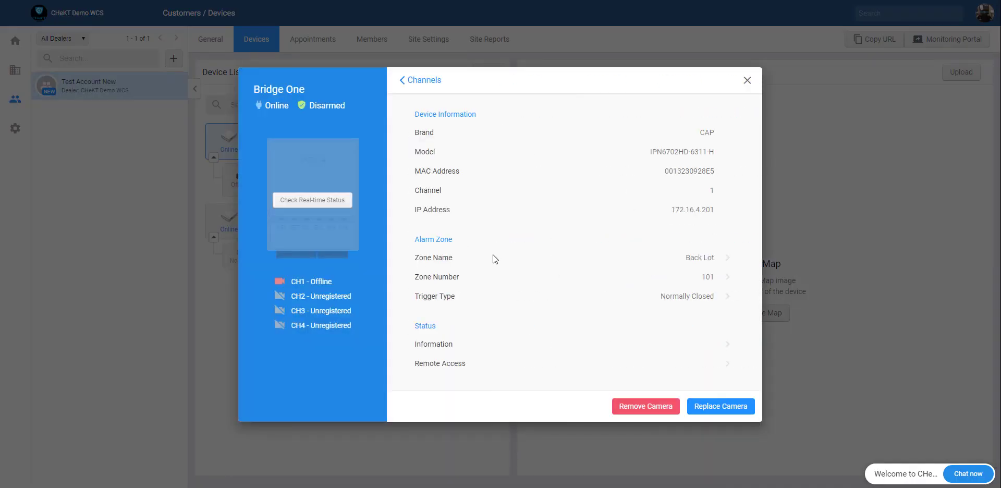
left_click(439, 349)
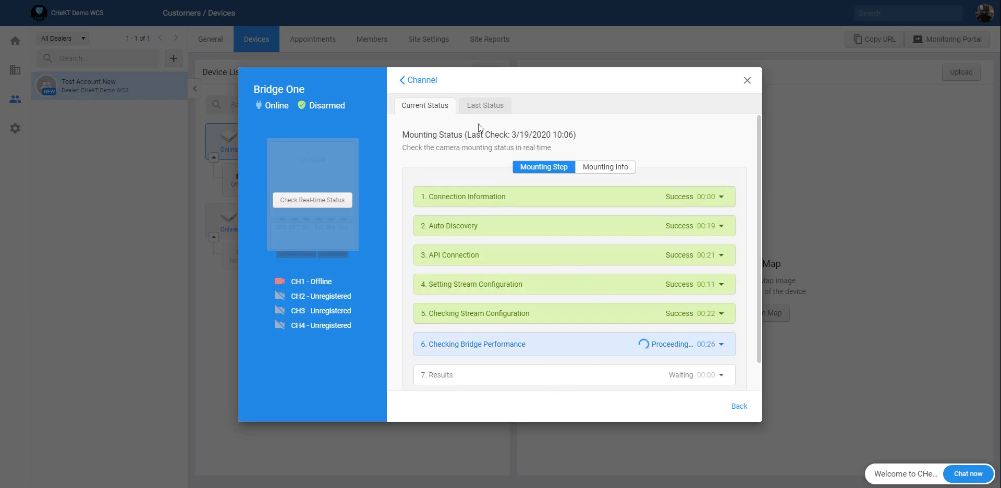
left_click(751, 84)
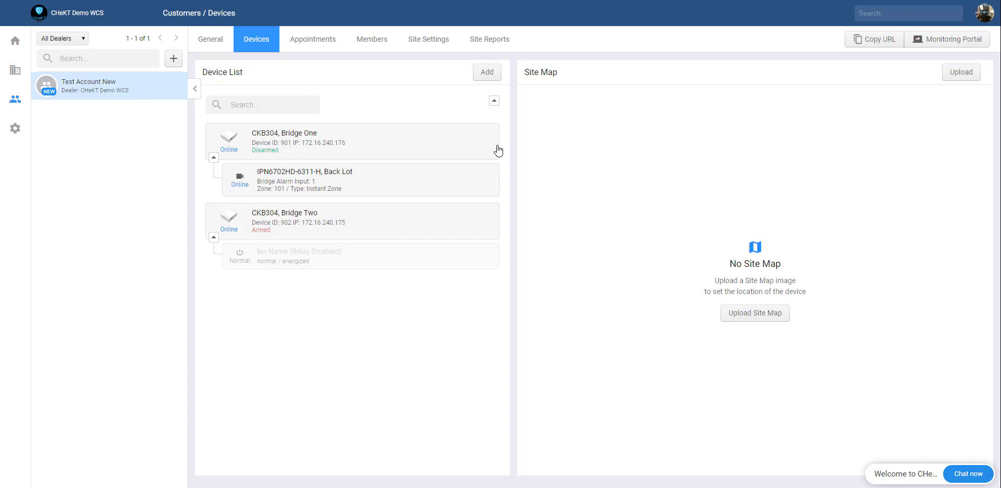
Step: On Bridge One's Input 2, search discovered devices for 203 and select the IPN3502SV camera
mouse_move(445, 228)
mouse_move(488, 143)
left_click(485, 143)
left_click(488, 110)
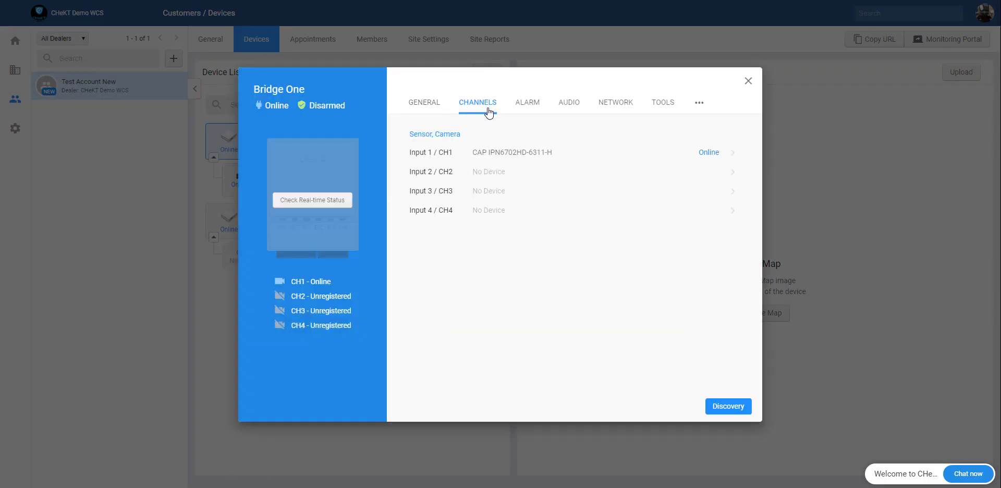
left_click(485, 174)
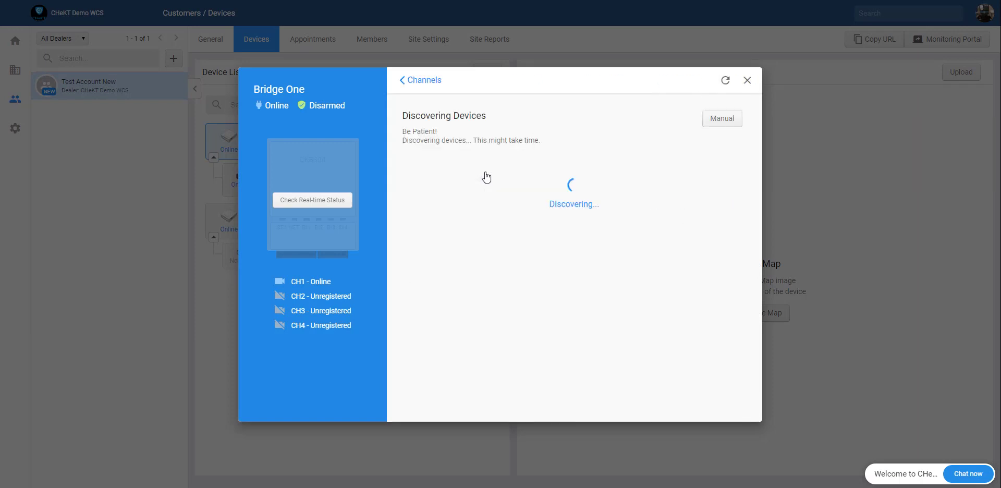
left_click(476, 158)
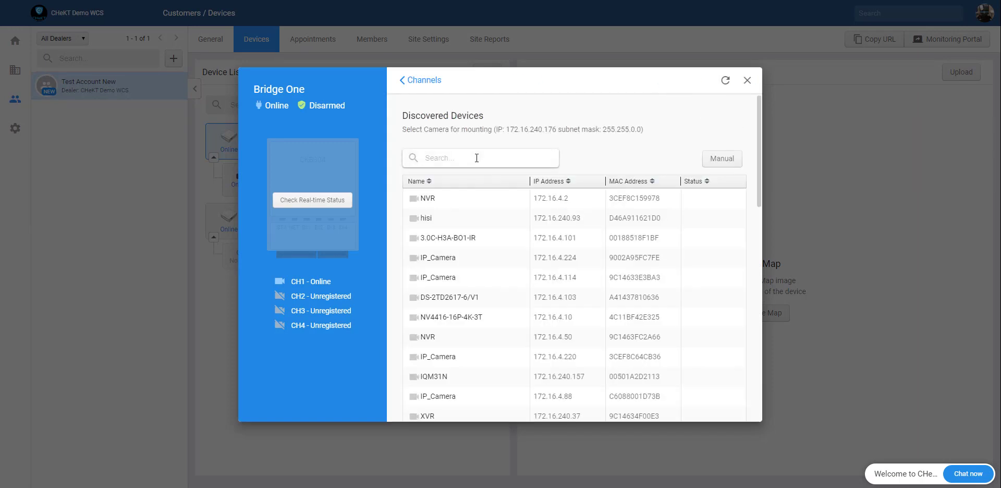
type("203")
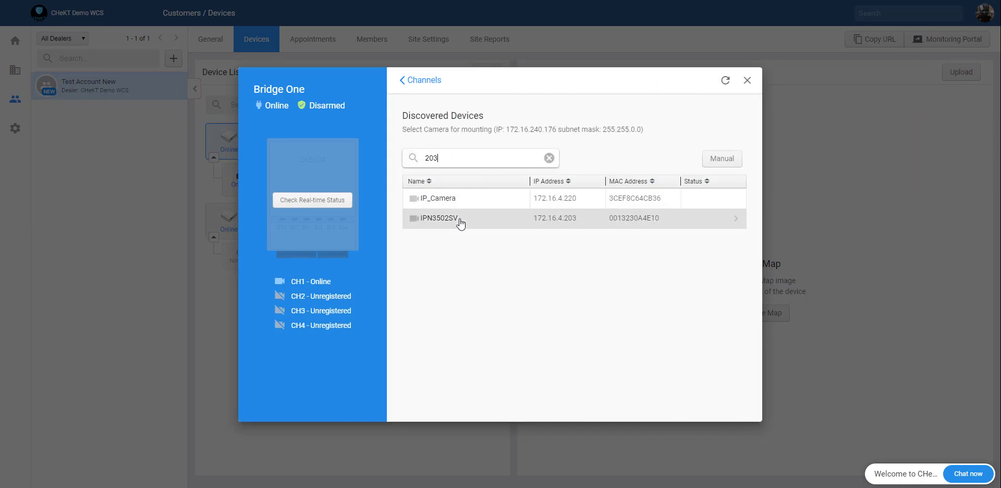
left_click(460, 223)
Step: Authenticate the IPN3502SV with its camera username and password and accept the snapshot
left_click(449, 205)
type("admin")
key("Tab")
type("admin")
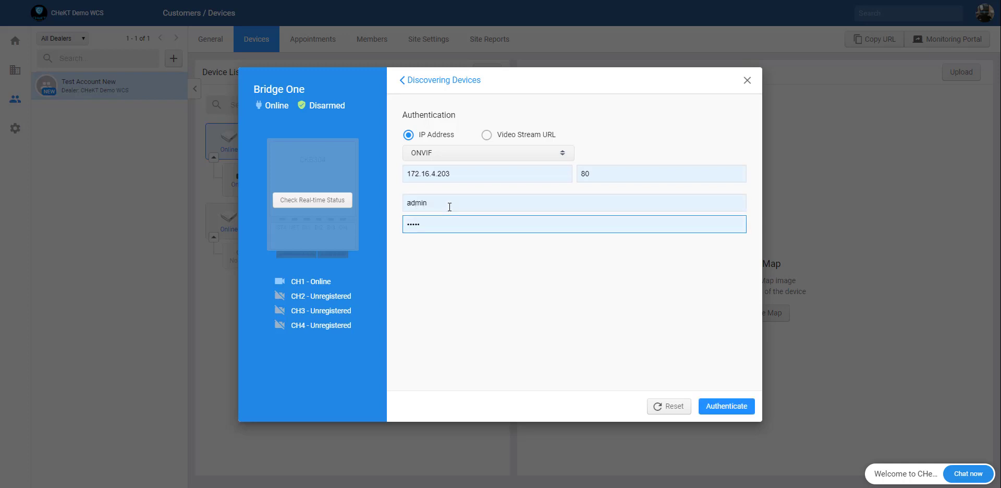
key("Return")
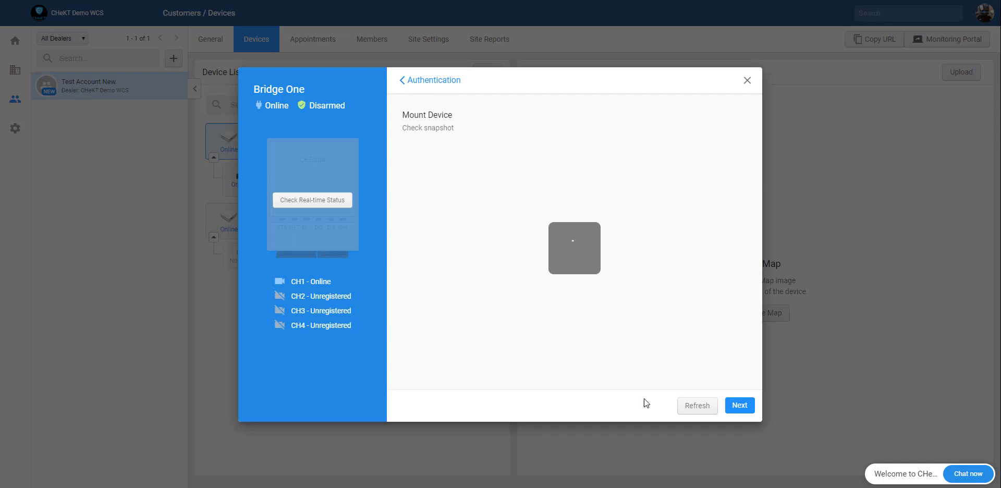
left_click(739, 405)
Step: Name the input 'Entry Lot' with alarm panel zone 102 and finish mounting
left_click(436, 170)
type("Entry Lot")
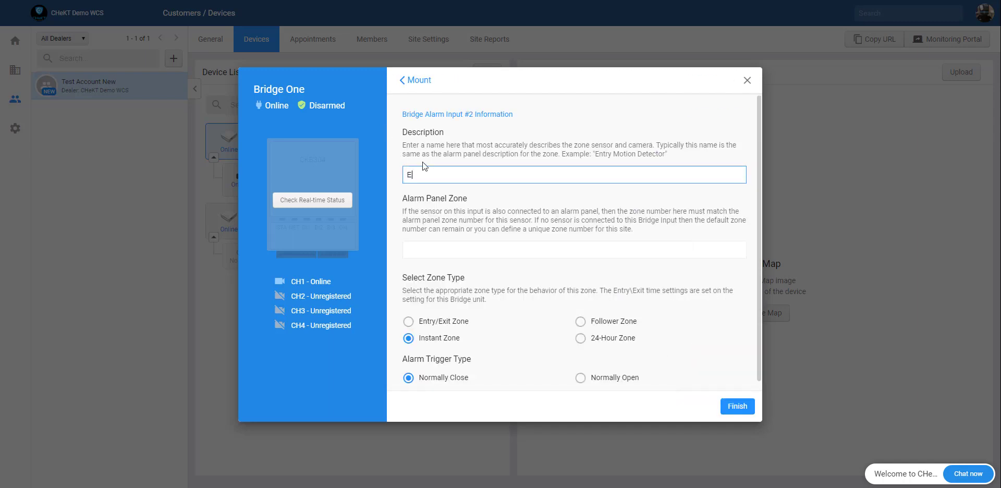
key("Tab")
type("102")
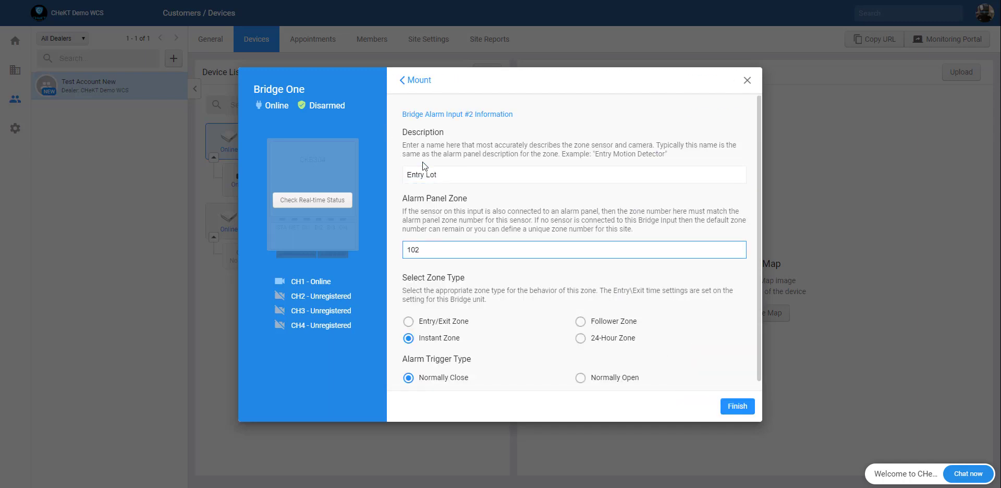
left_click(736, 406)
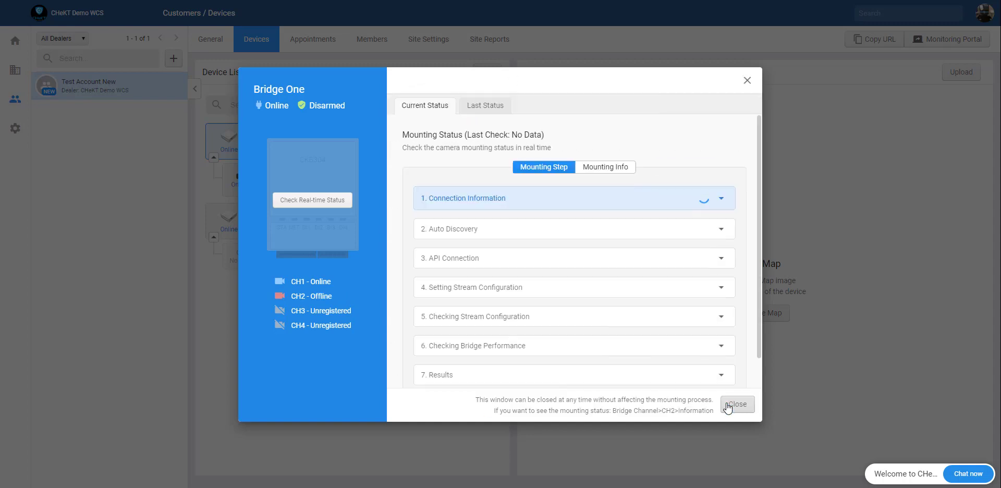
left_click(728, 405)
left_click(509, 194)
Step: Search for 114, select the camera at 172.16.4.114, log in with its credentials, and accept the snapshot
left_click(494, 161)
type("114")
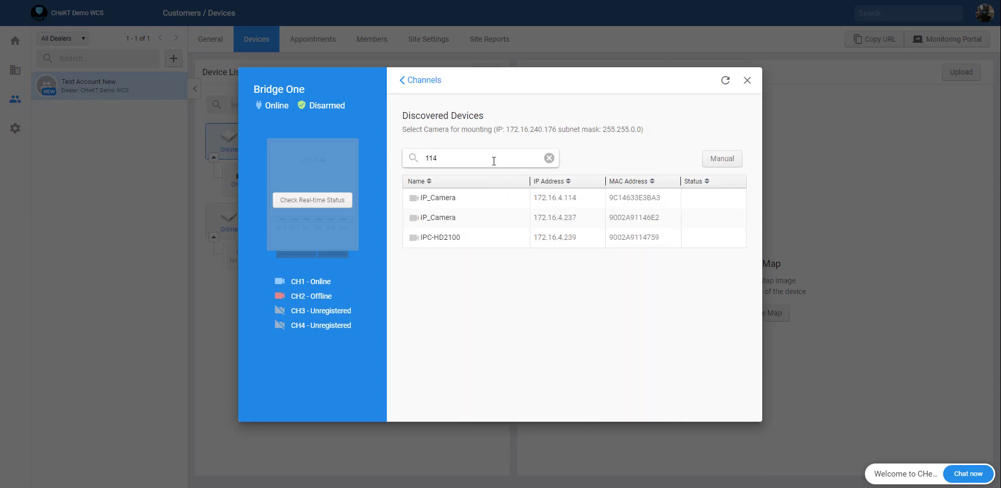
left_click(492, 202)
type("admin")
key("Tab")
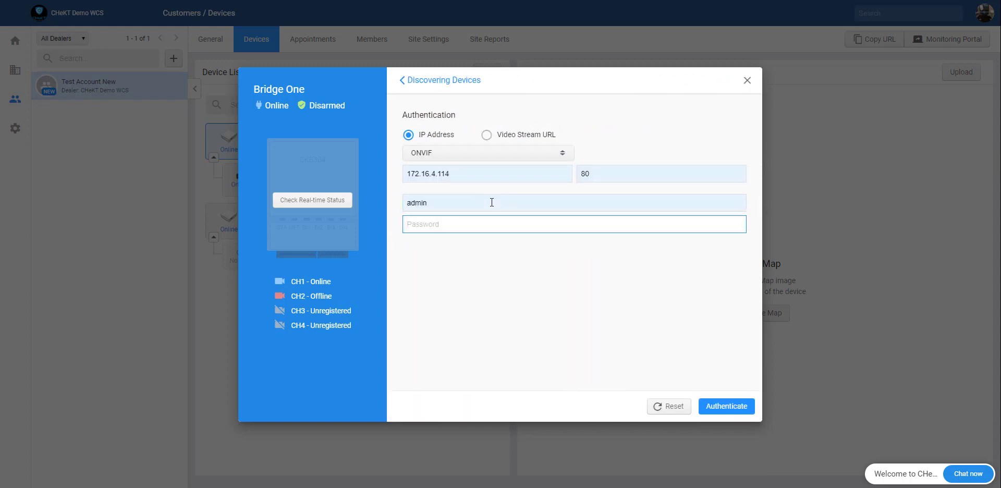
type("admin12345")
key("Return")
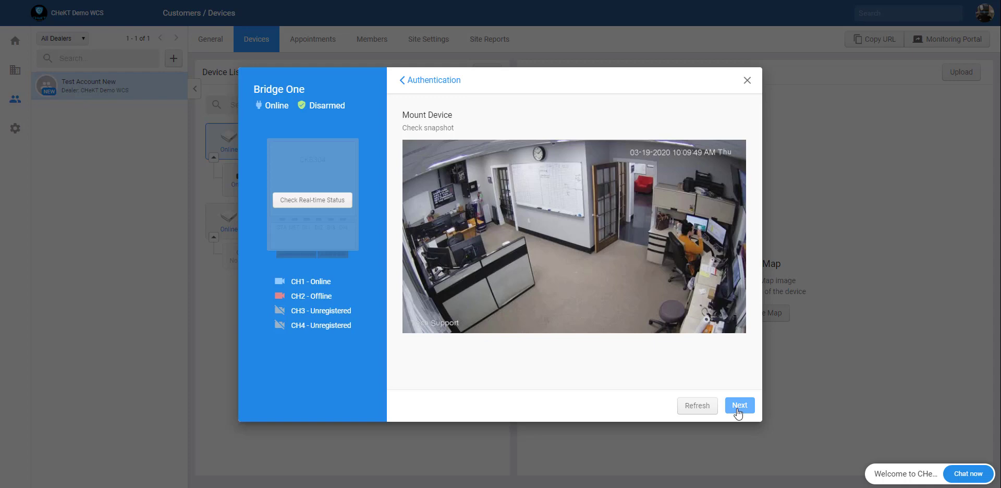
left_click(738, 412)
Step: Describe Input 3 as 'Office Motion' with alarm panel zone 012 and finish mounting
left_click(465, 174)
type("Office Mo")
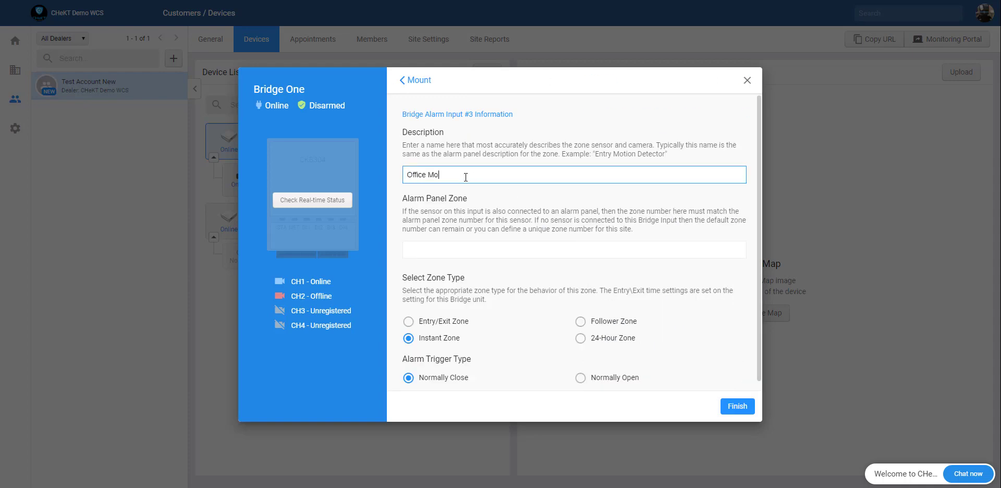
type("tion")
left_click(443, 251)
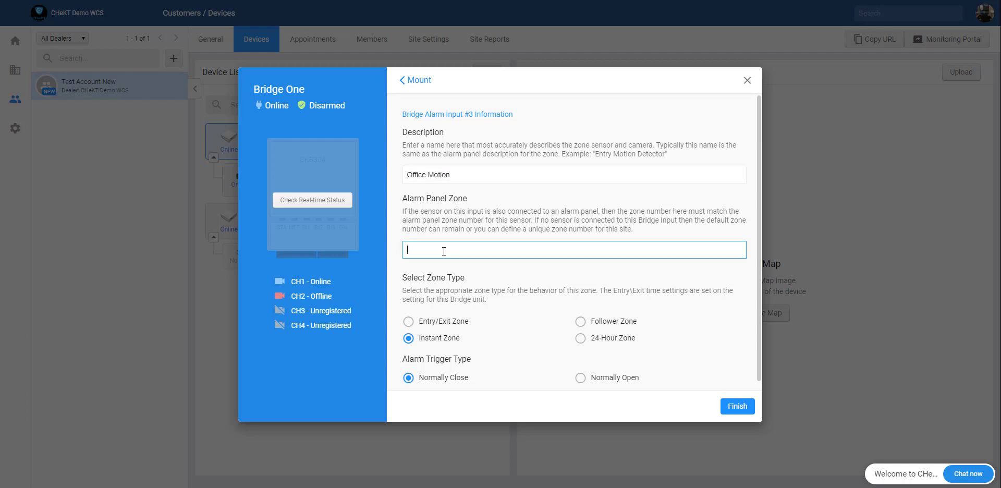
type("012")
left_click(738, 406)
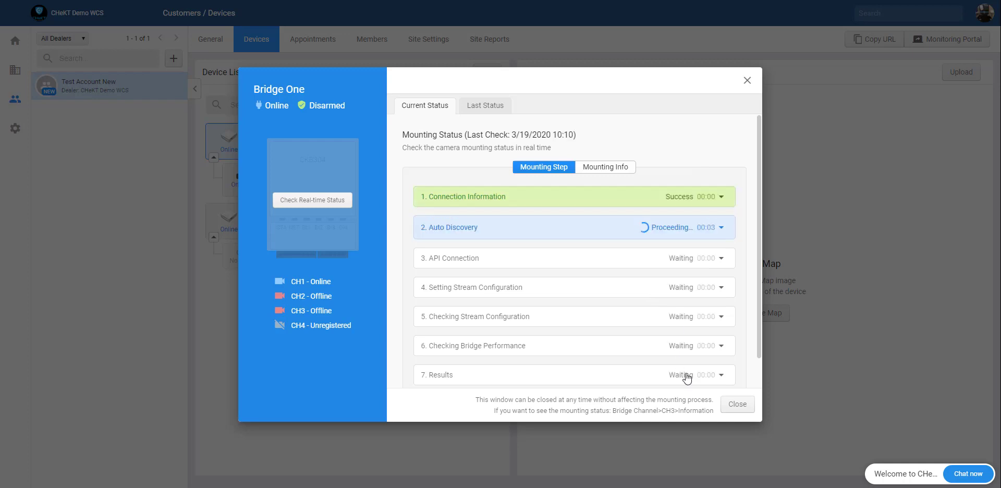
left_click(734, 406)
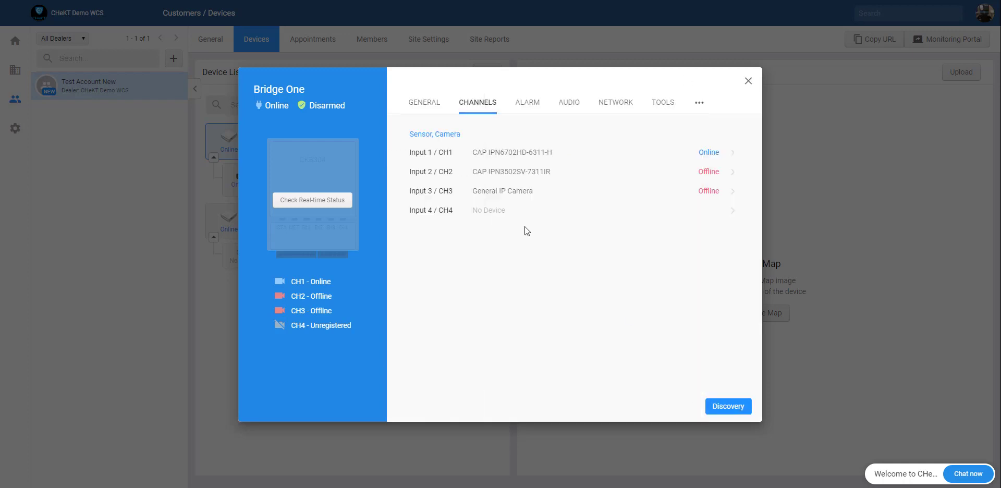
Step: On Bridge One's Input 4, select the IP camera at 172.16.4.112 and authenticate with its credentials
left_click(491, 213)
left_click(496, 156)
type("112")
left_click(487, 204)
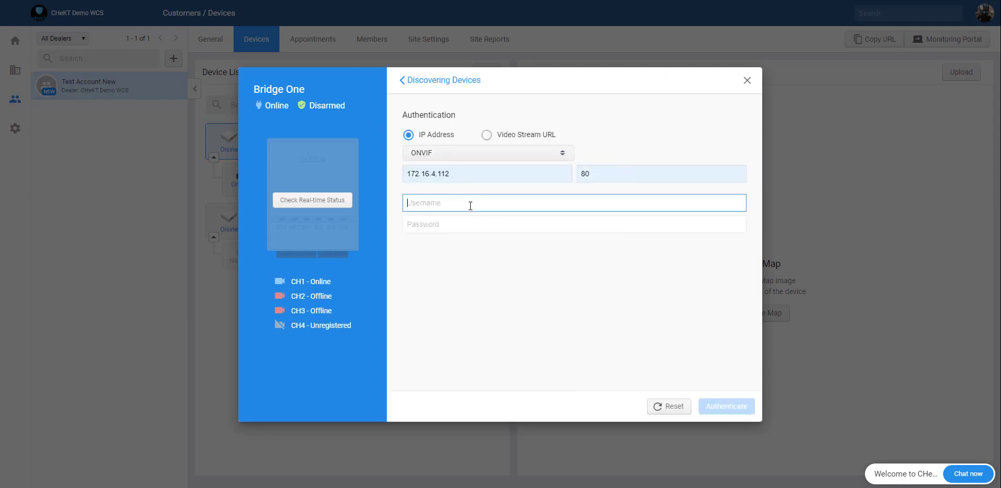
type("admin")
key("Tab")
type("admin12345")
left_click(726, 406)
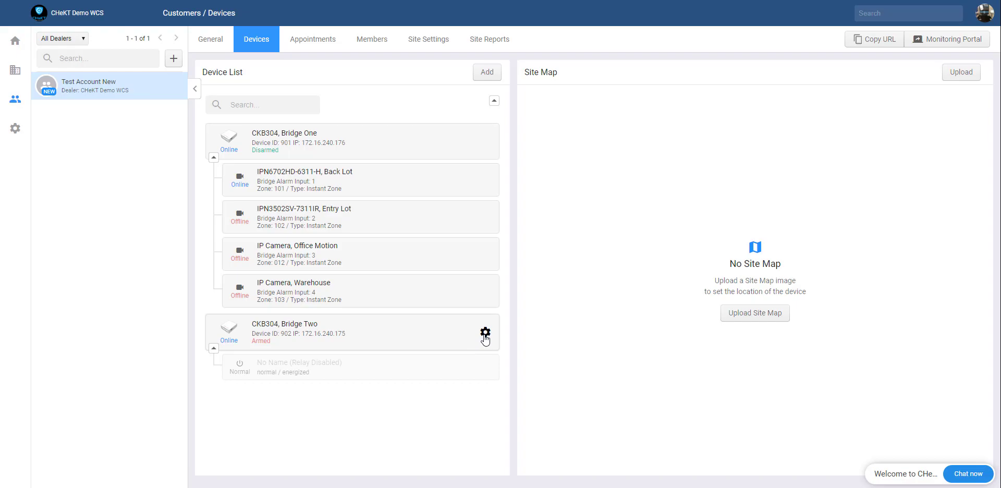
Step: On Bridge Two's Input 1, search discovered devices for 103 and select the DS-2TD2617-6/V1 camera
left_click(485, 334)
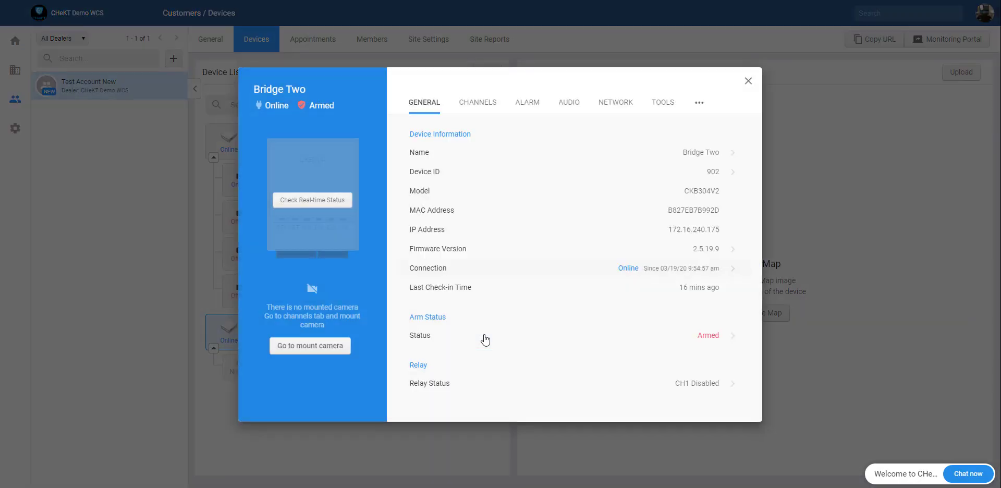
left_click(484, 107)
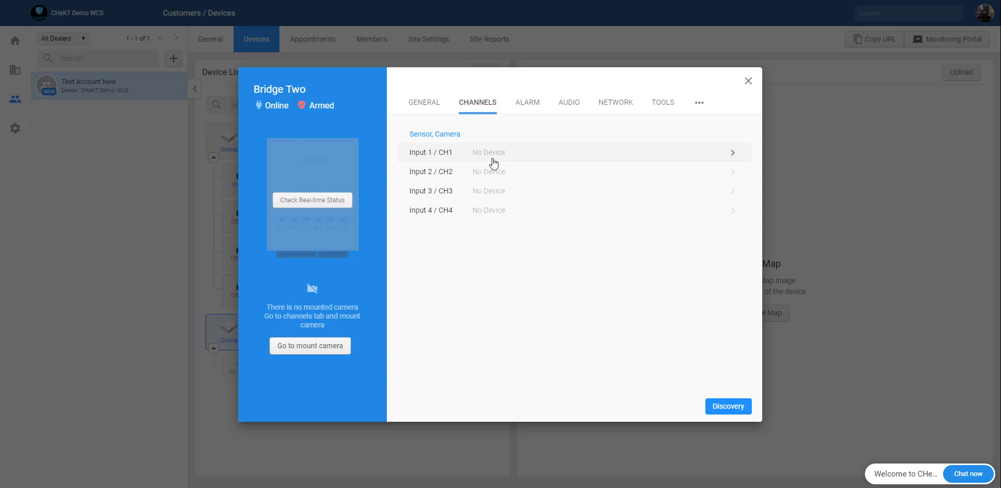
left_click(493, 158)
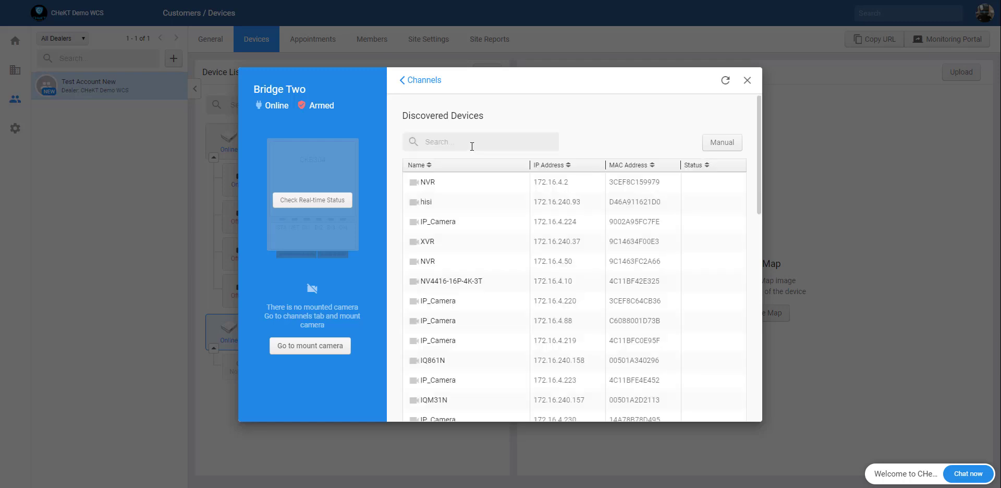
left_click(471, 146)
type("103")
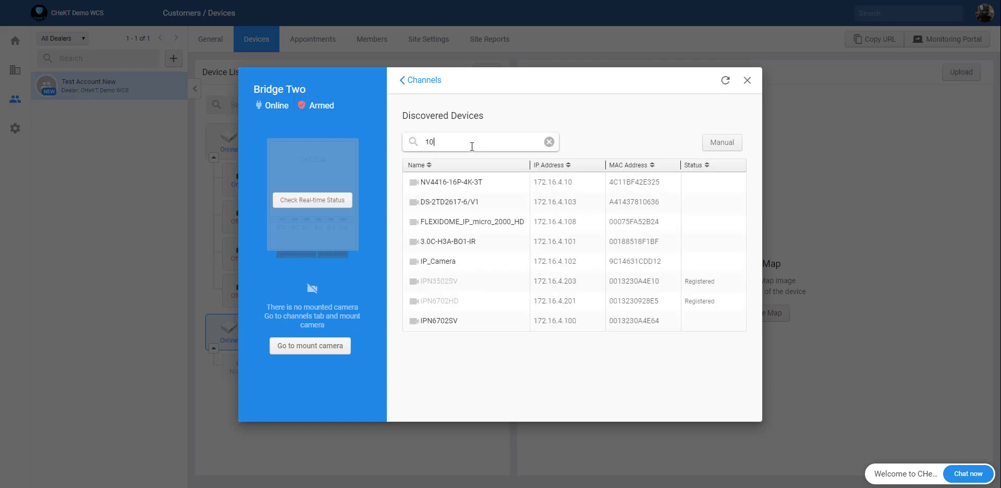
left_click(505, 189)
Step: Log in to the DS-2TD2617-6/V1 with its credentials, choose its CH1 stream, and accept the snapshot
left_click(424, 208)
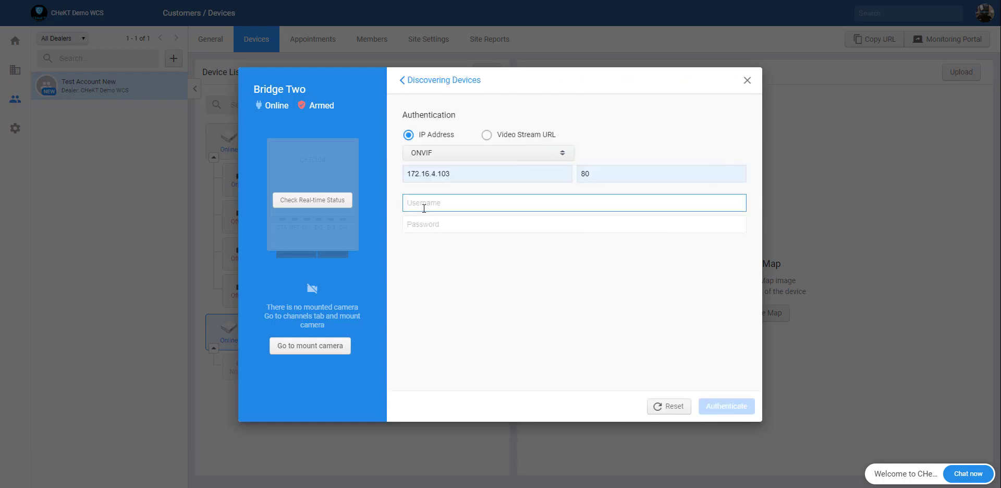
type("admin")
key("Tab")
type("ad")
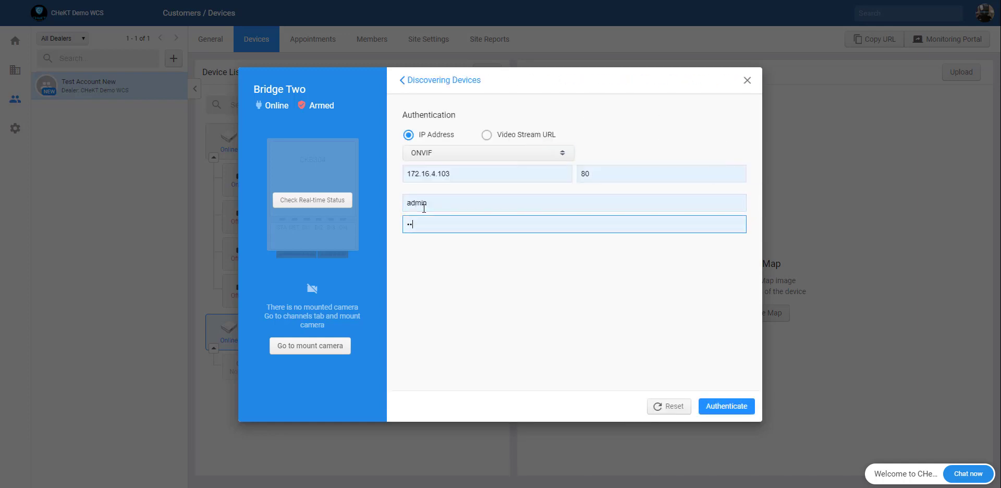
type("min1234")
key("Return")
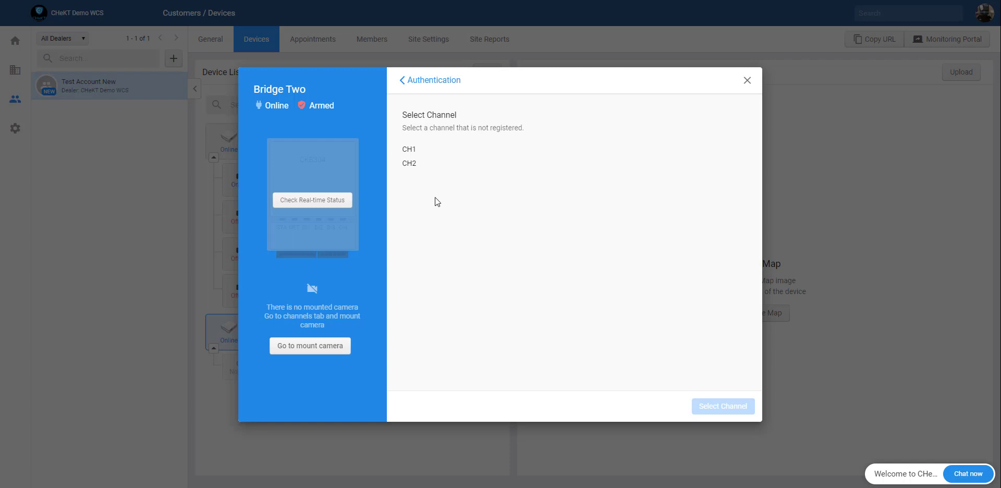
left_click(415, 151)
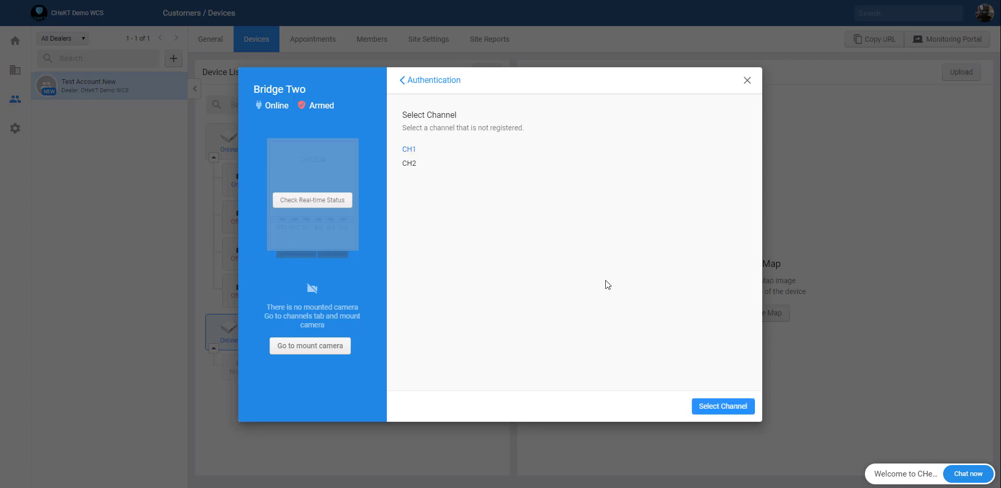
left_click(743, 411)
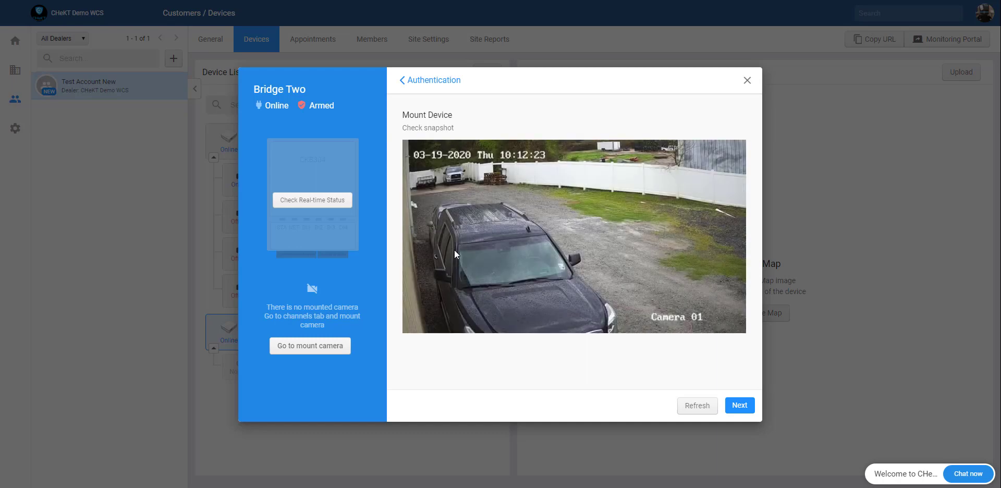
left_click(738, 404)
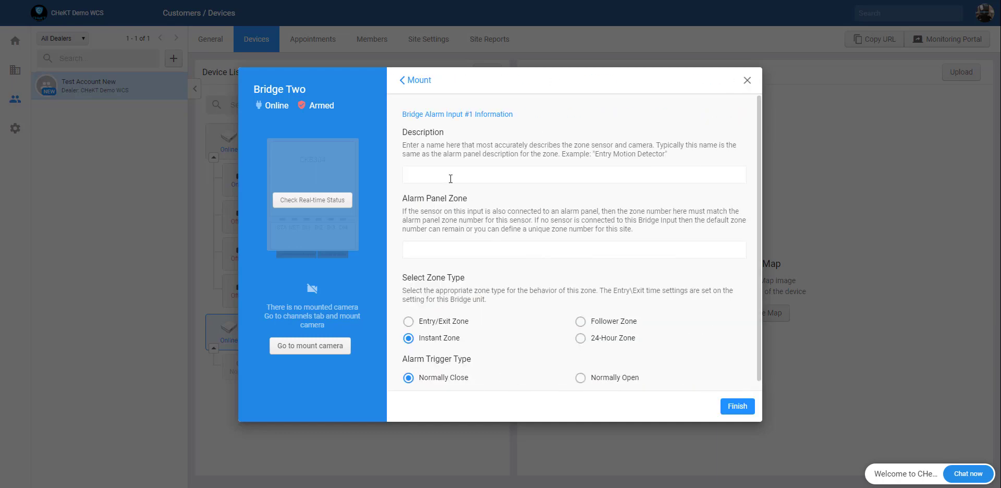
Step: Describe Input 1 as 'Side Lot' with alarm panel zone 104 and finish mounting
left_click(449, 178)
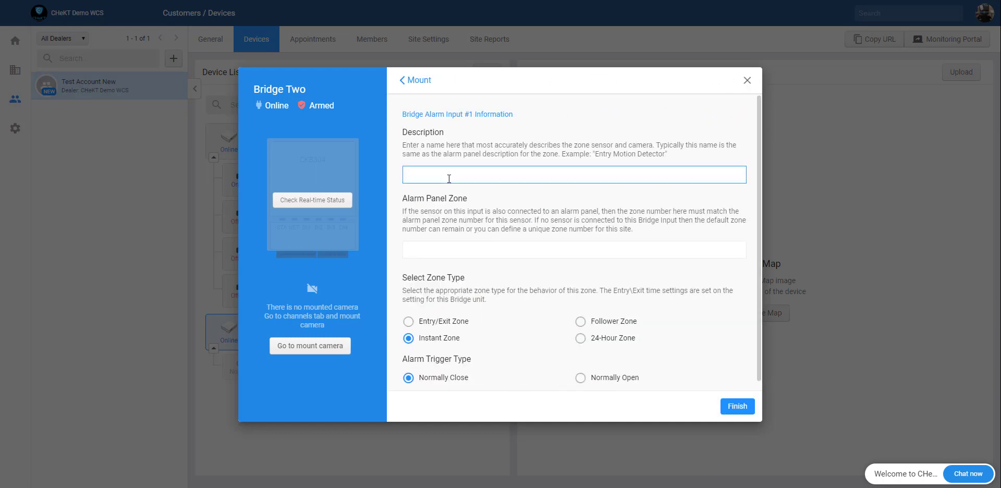
type("Side Lot")
left_click(454, 247)
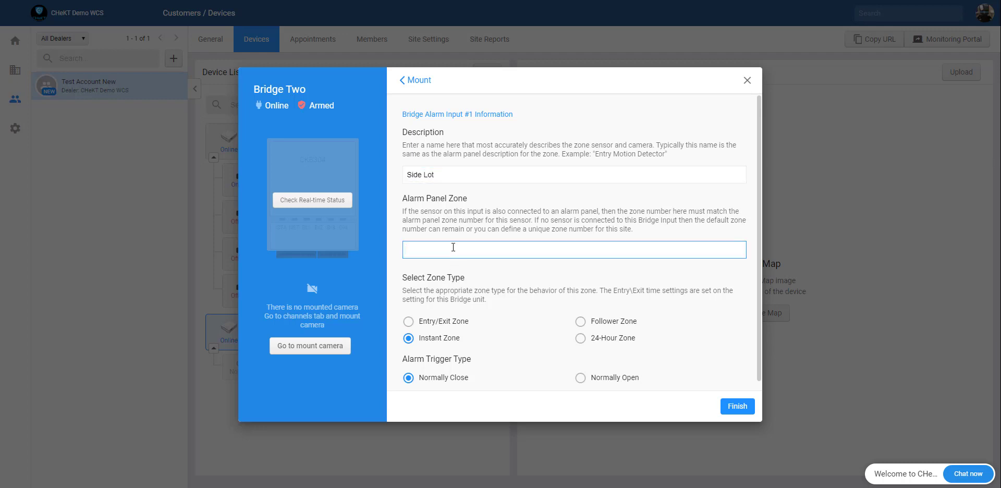
type("104")
left_click(735, 407)
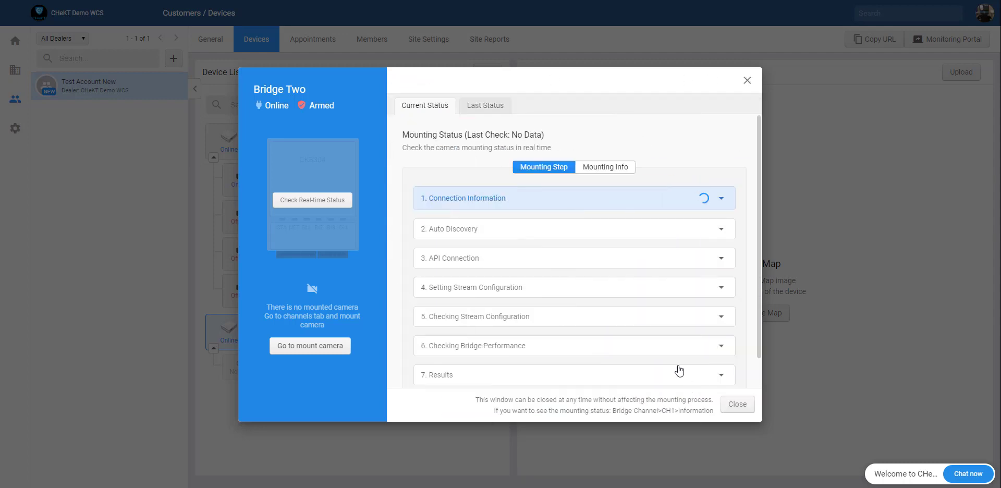
left_click(737, 407)
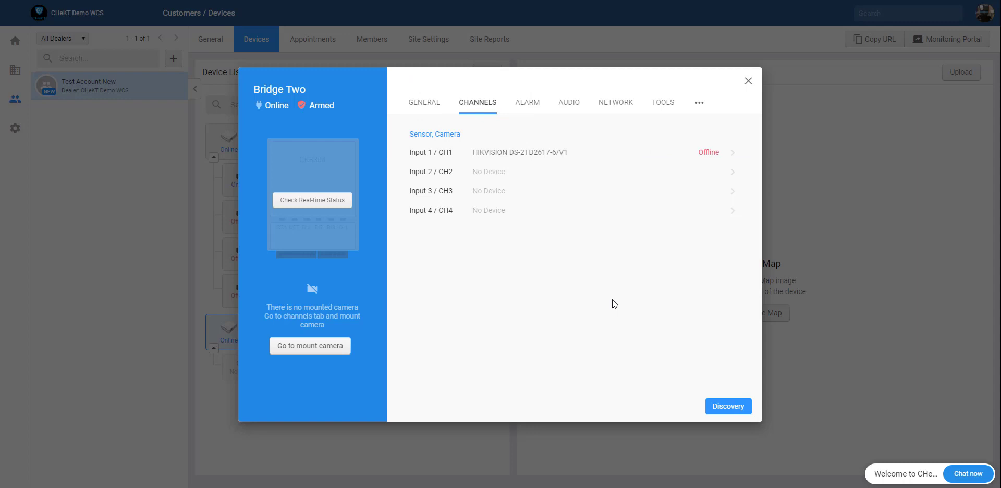
Step: On Bridge Two's Input 2, search for 103, select the camera at 172.16.4.103, and log in
left_click(516, 173)
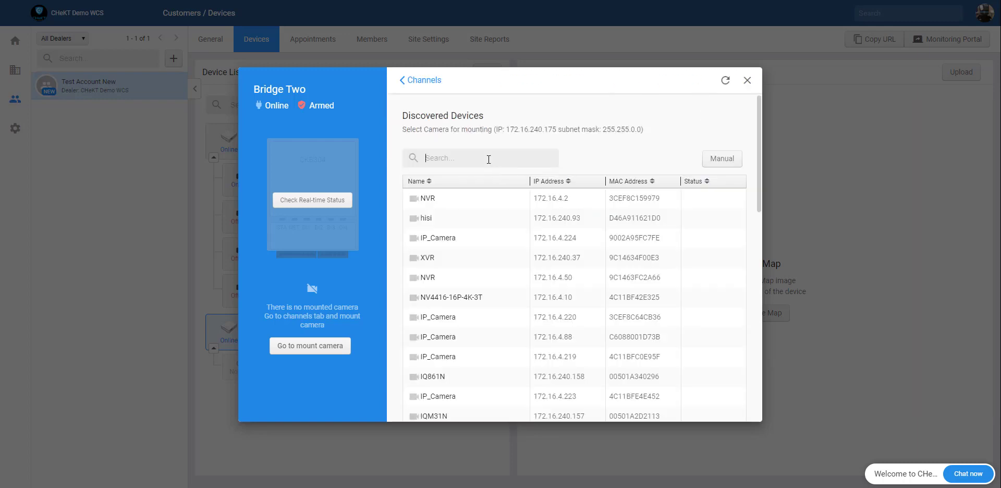
left_click(488, 158)
type("103")
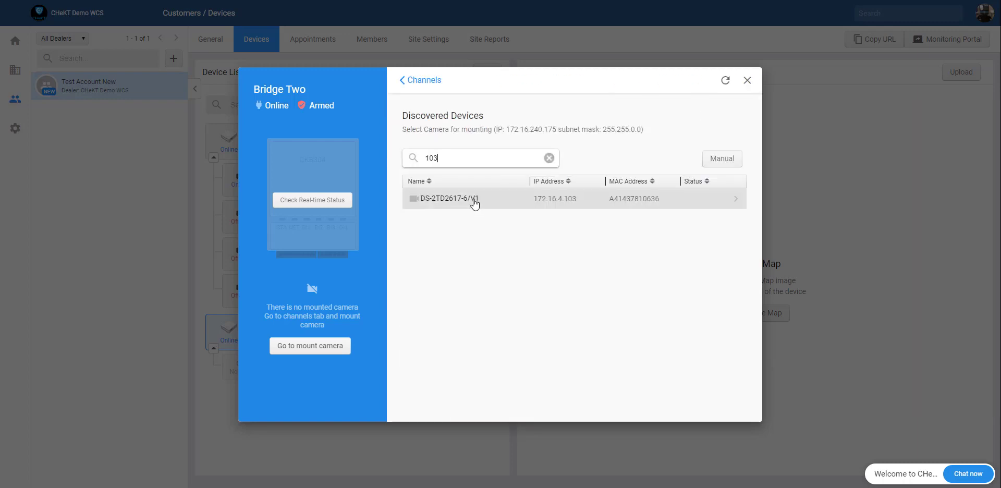
left_click(552, 201)
left_click(480, 202)
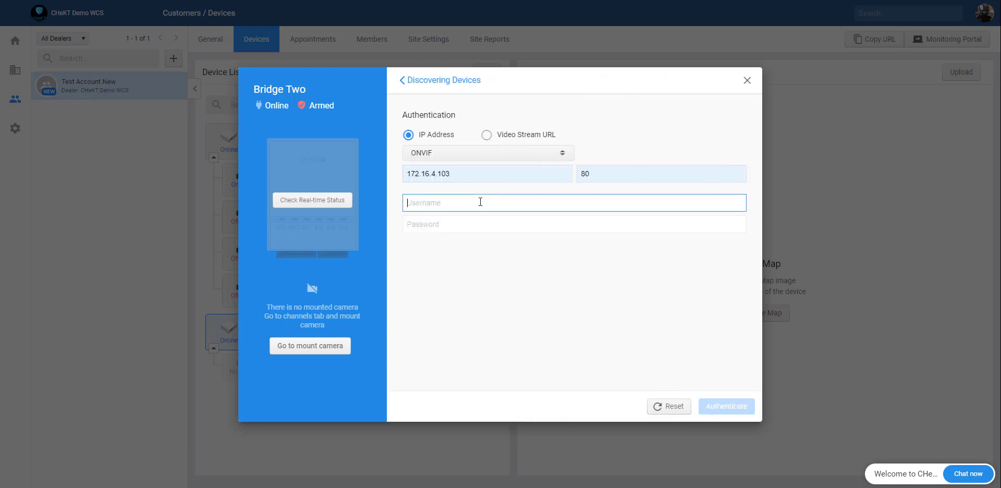
type("admin")
key("Tab")
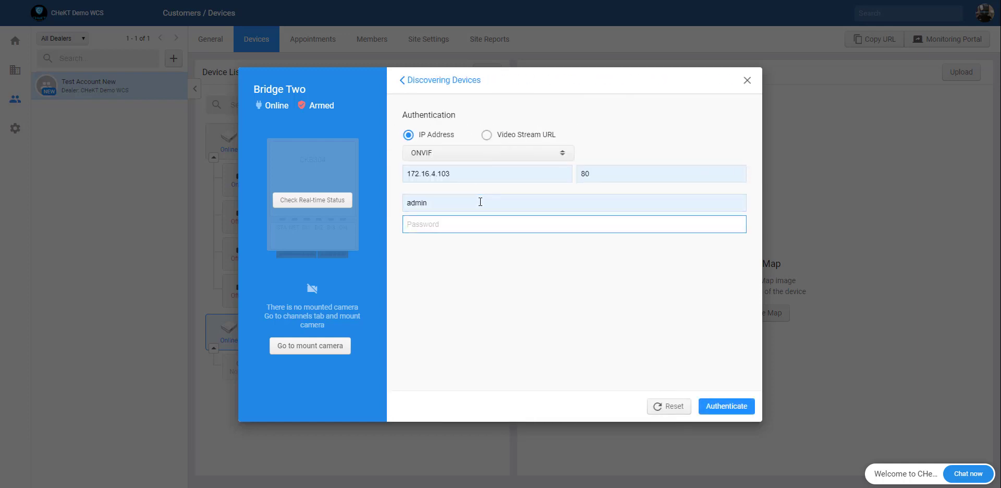
type("•••••••••")
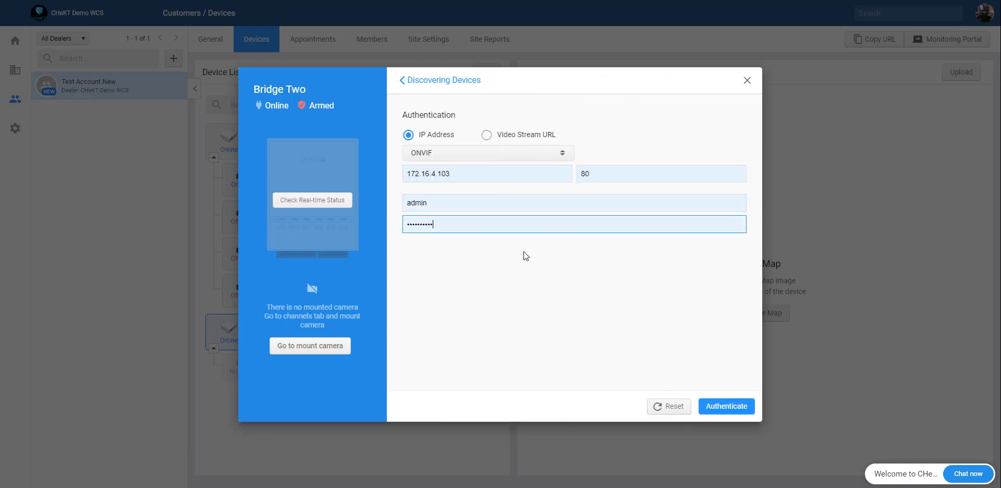
left_click(726, 407)
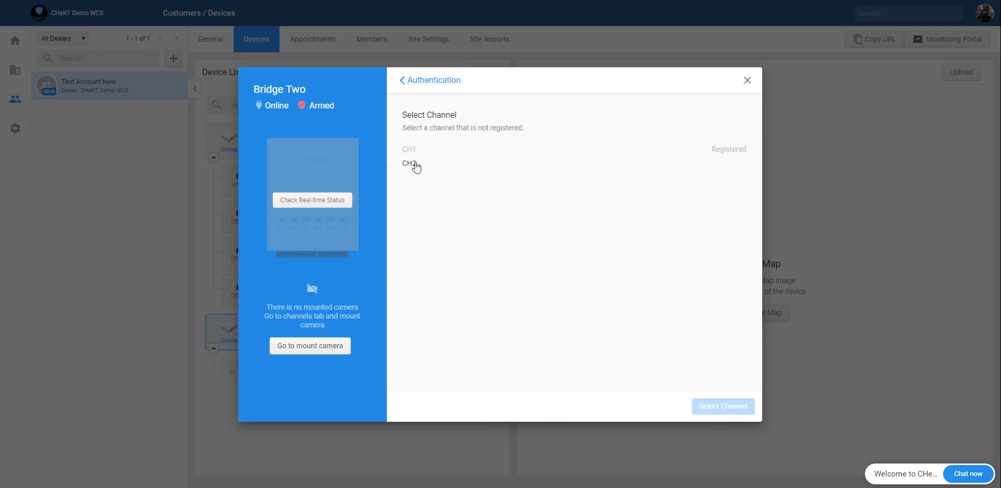
Step: Mount the camera's CH2 as 'Thermal Camera' with alarm panel zone 105
left_click(412, 164)
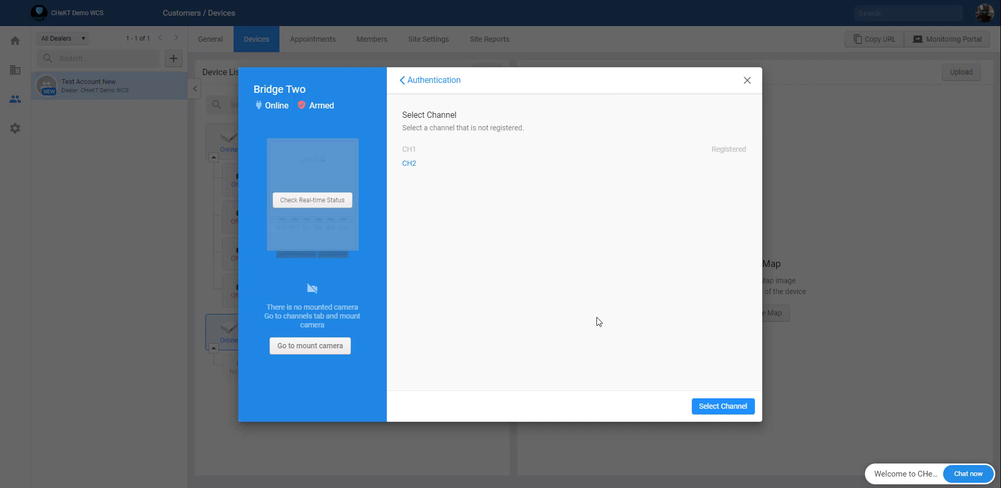
left_click(715, 406)
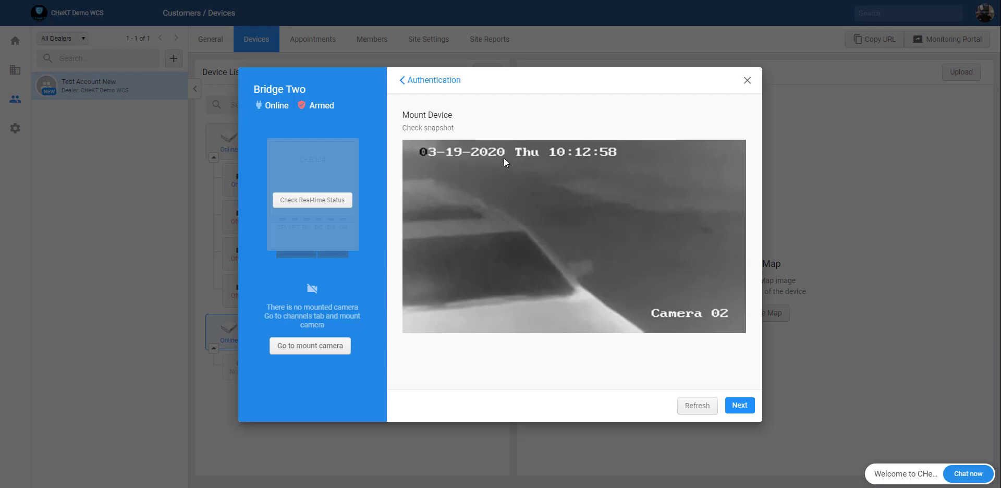
left_click(458, 178)
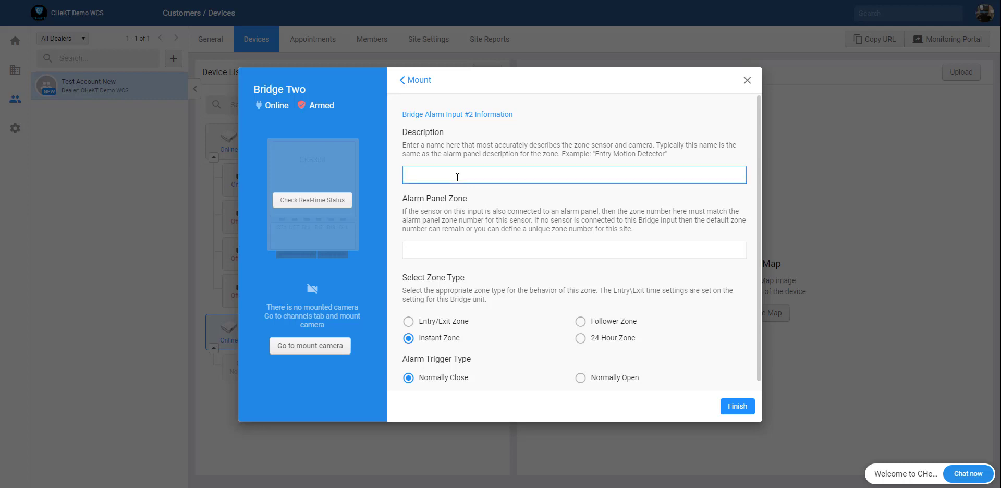
type("Thermal Camera")
left_click(468, 248)
type("105")
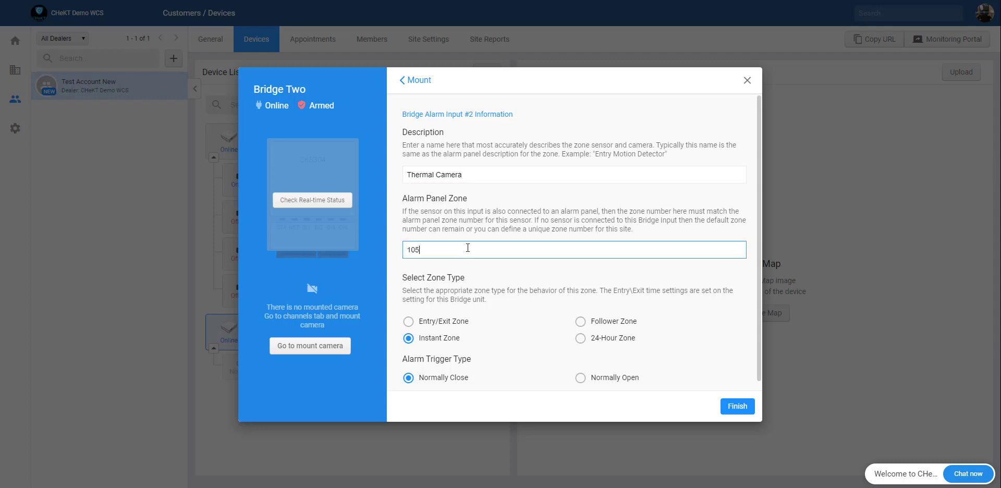
left_click(739, 409)
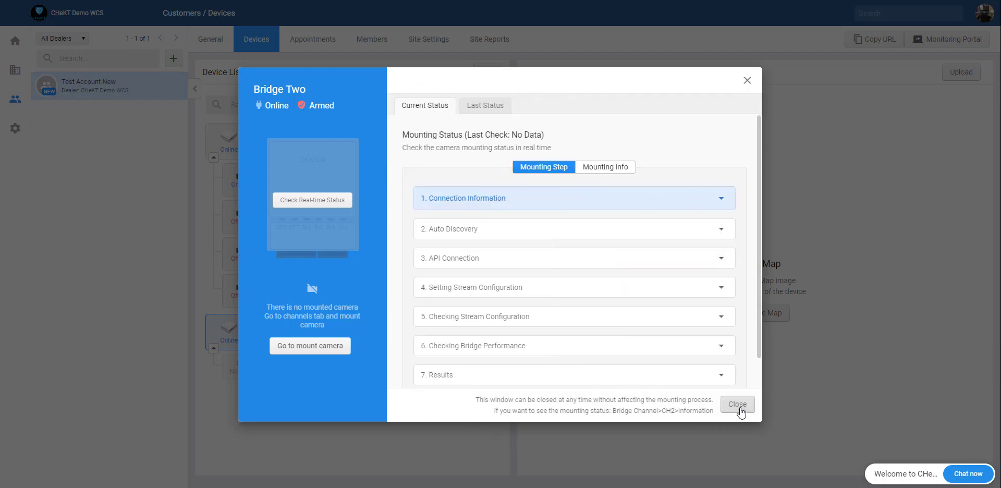
left_click(737, 404)
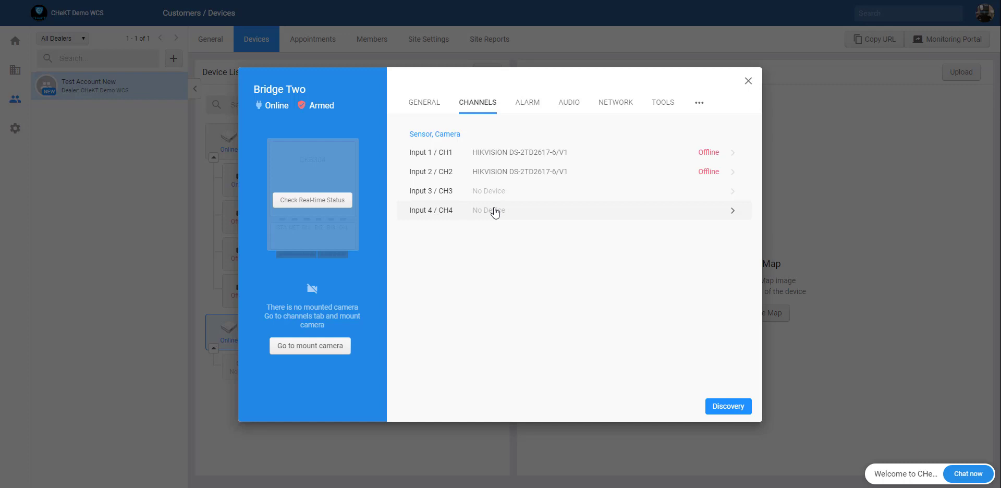
Step: On Bridge Two's Input 4, search for 244, select the IP_Camera at 172.16.4.244, and log in
left_click(321, 202)
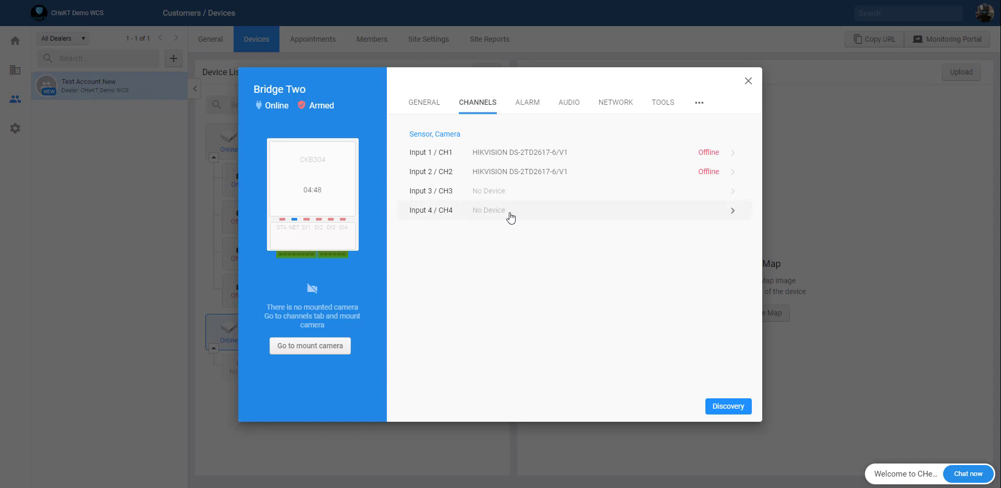
left_click(510, 218)
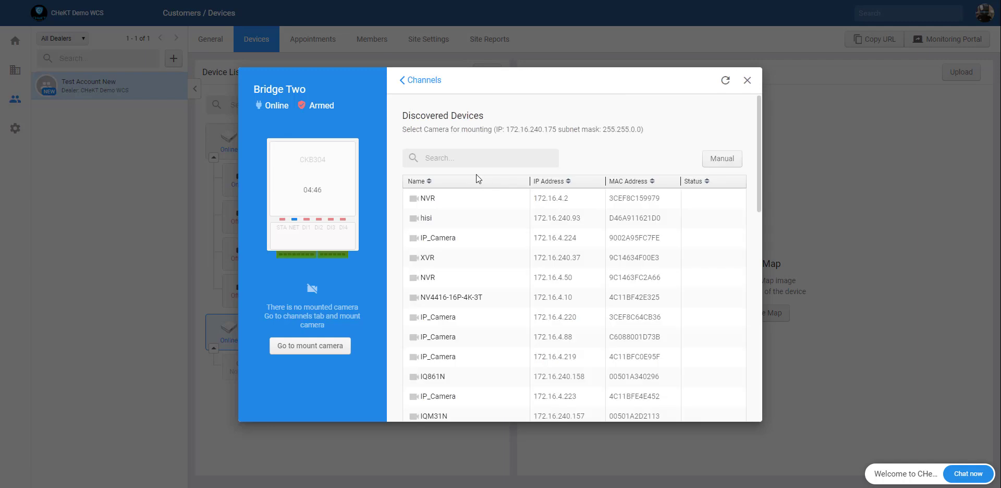
left_click(473, 163)
type("244")
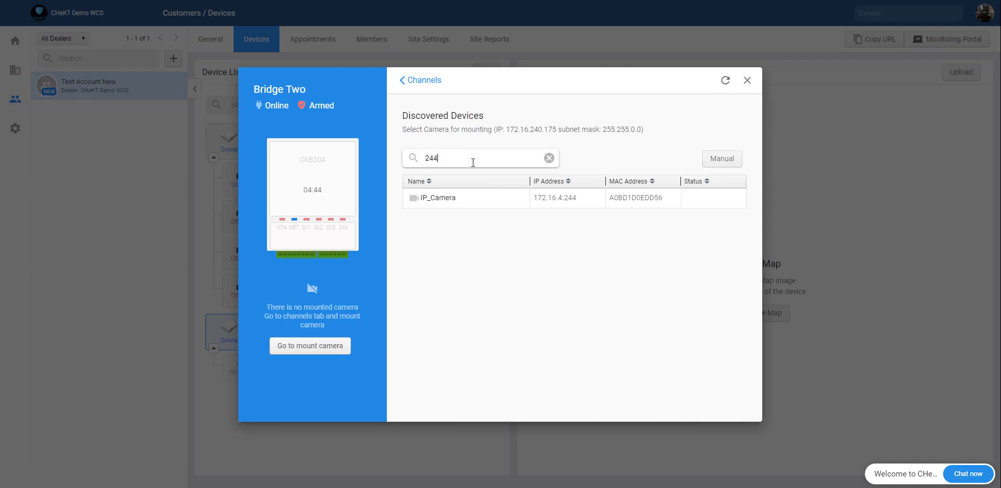
left_click(490, 203)
left_click(468, 208)
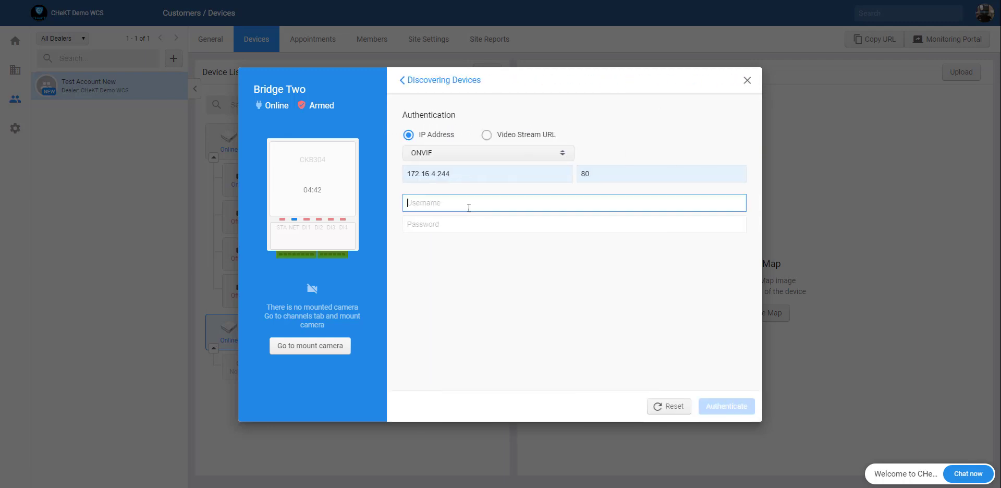
type("admin")
key("Tab")
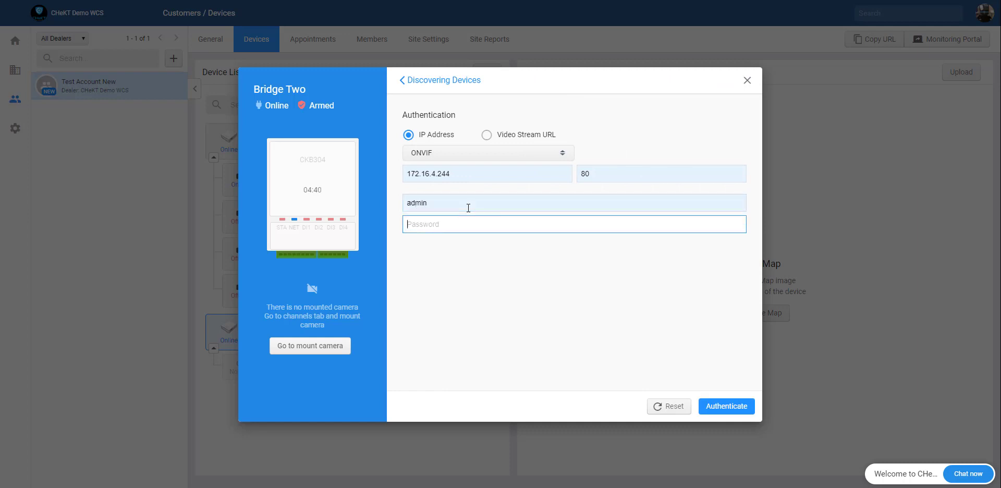
type("admin")
type("12")
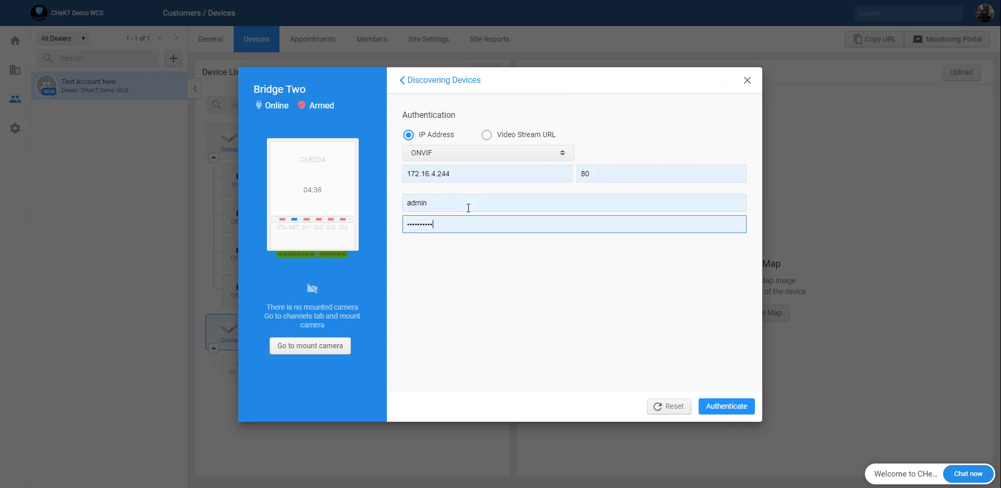
left_click(727, 408)
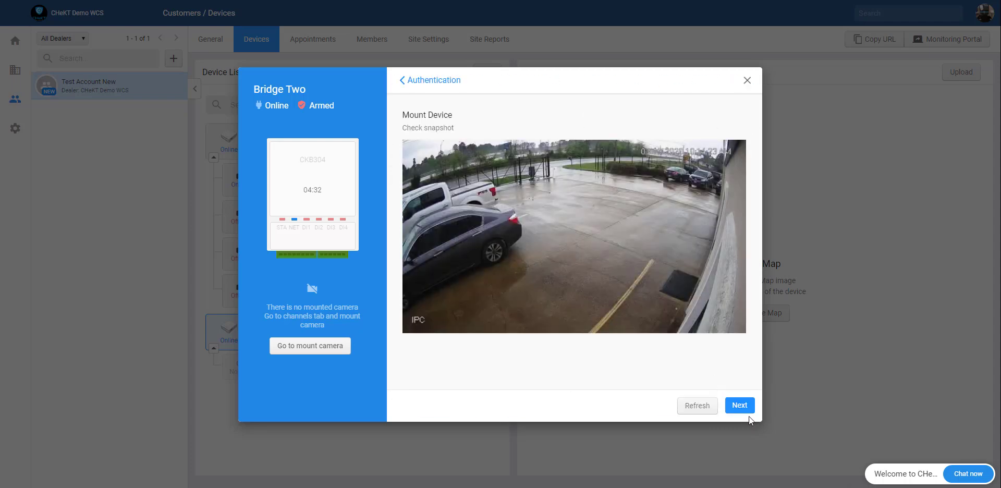
Step: Mount it as 'Front Lot' with zone 106, then close Bridge Two's settings
left_click(739, 405)
left_click(479, 174)
type("F")
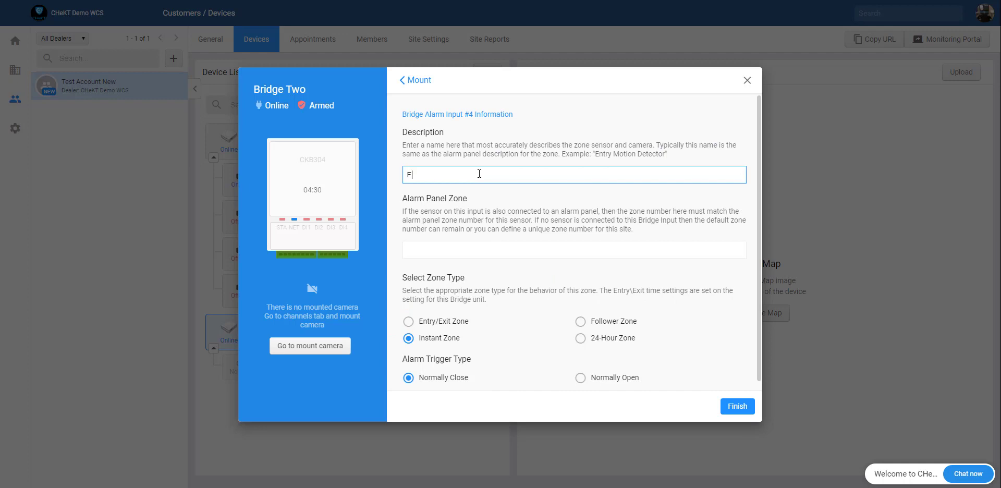
type("ront Lot")
type("106")
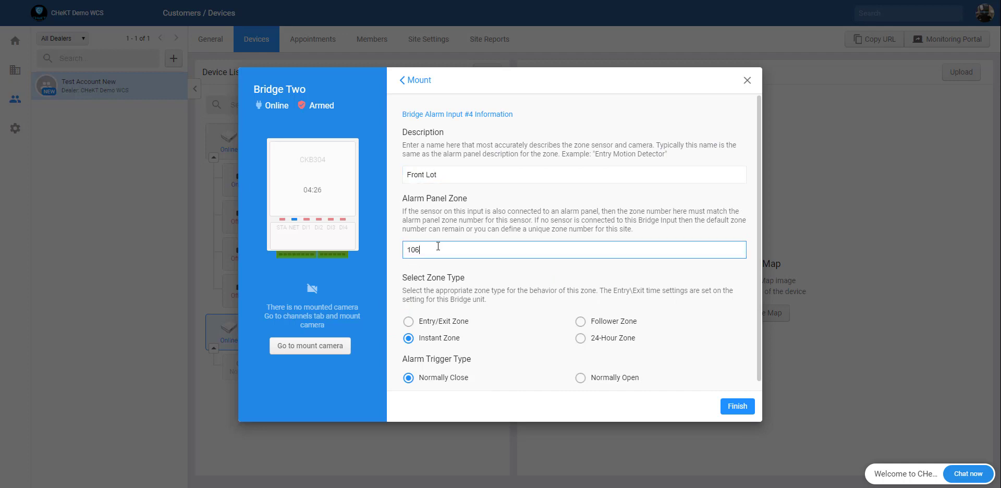
left_click(730, 406)
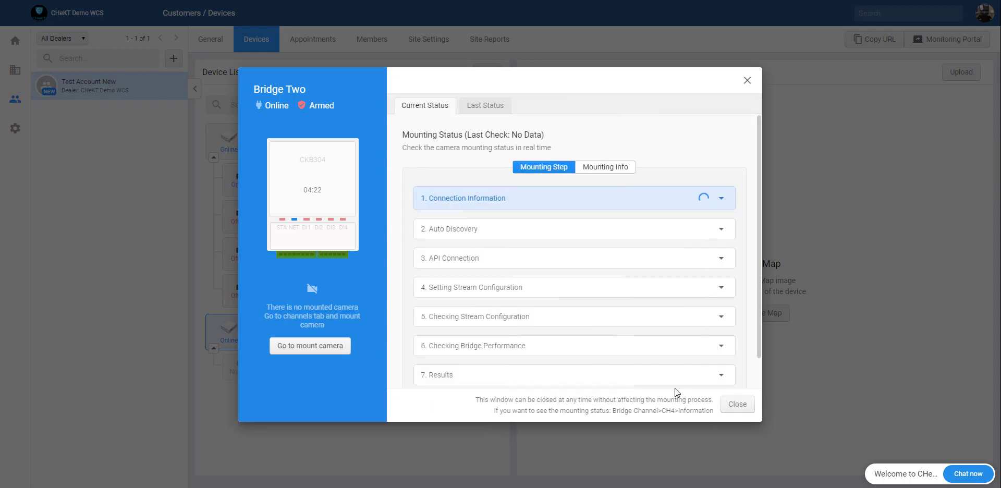
left_click(734, 405)
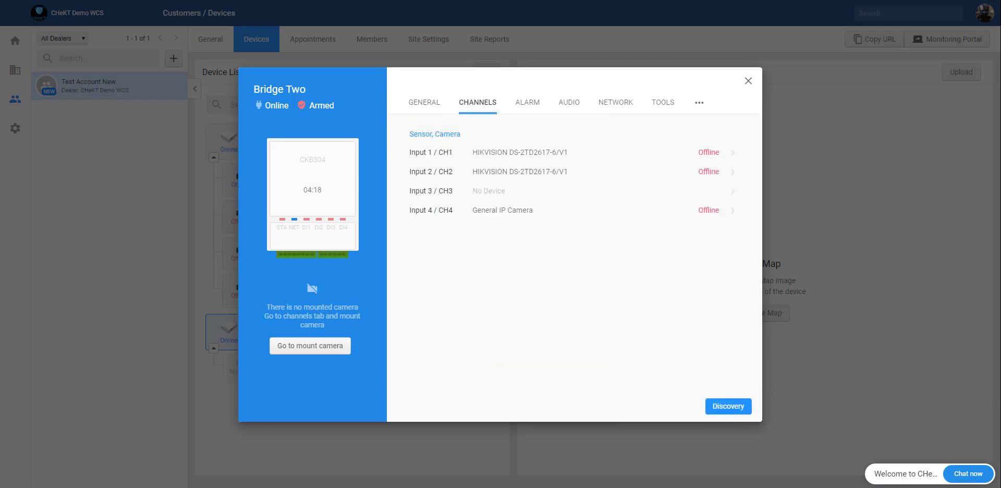
left_click(748, 81)
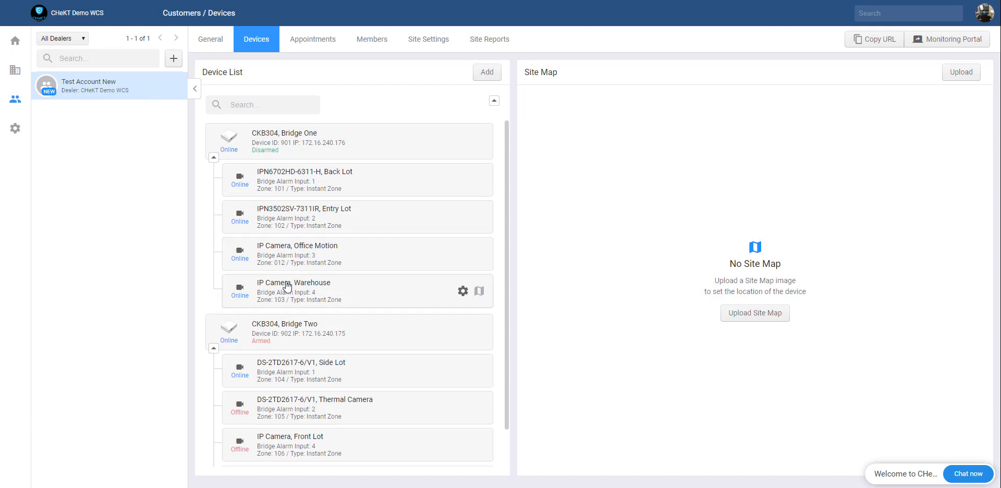
mouse_move(292, 220)
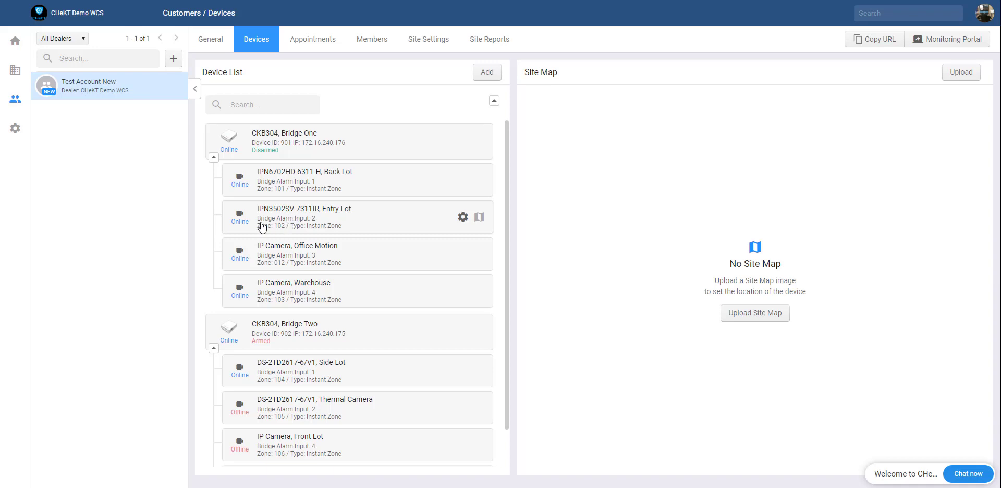
scroll(261, 245, "down", 1)
mouse_move(261, 335)
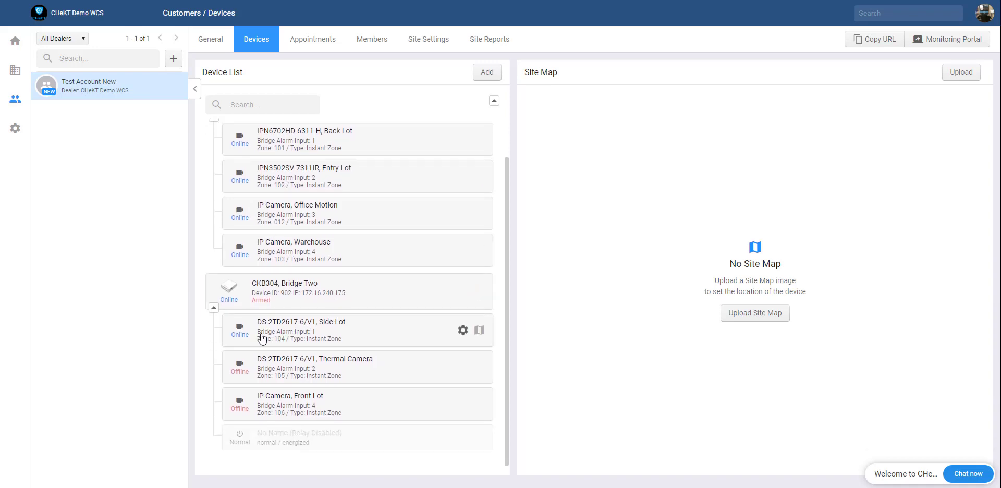
mouse_move(300, 402)
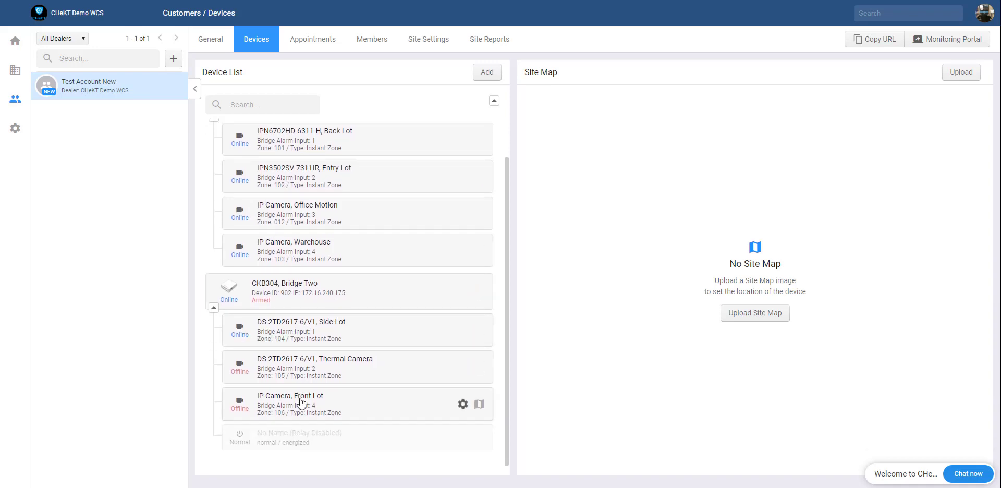
mouse_move(287, 371)
scroll(308, 416, "up", 1)
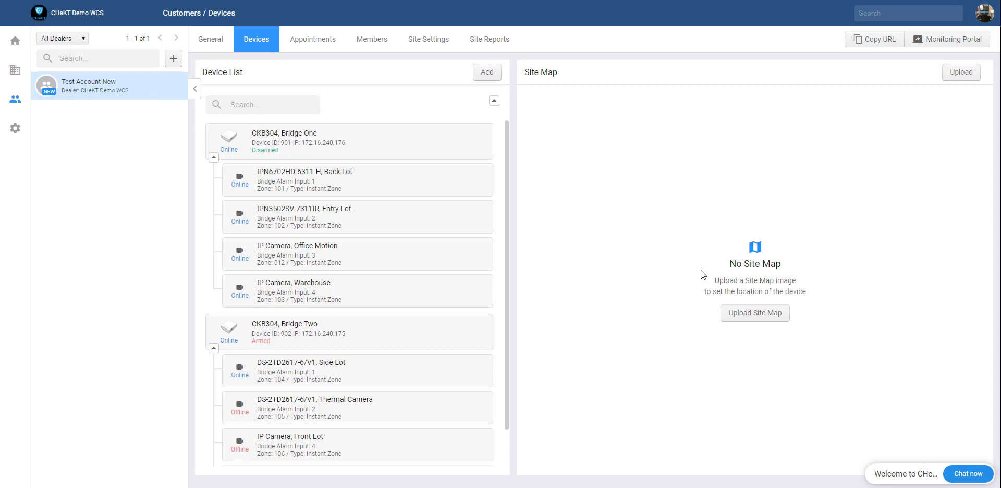
Step: Start a site map upload, then dismiss the file picker without choosing an image
left_click(744, 318)
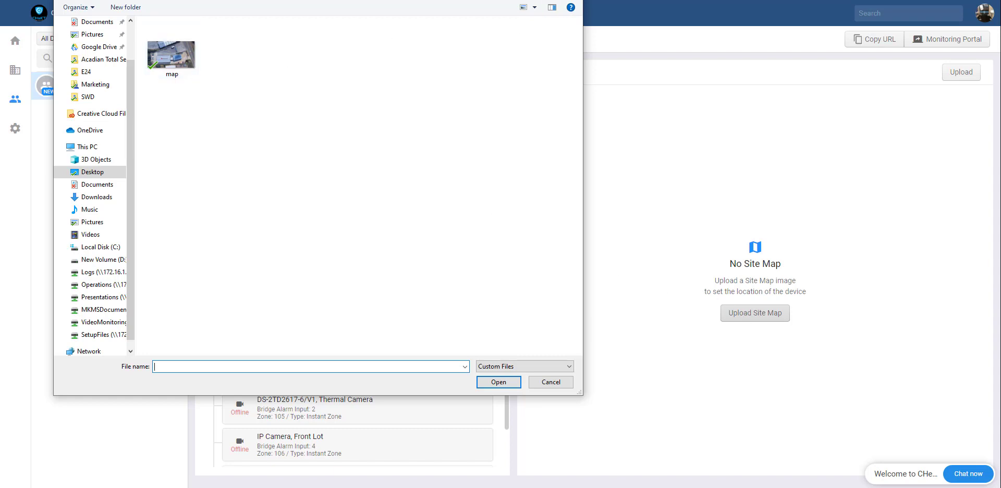
double_click(171, 56)
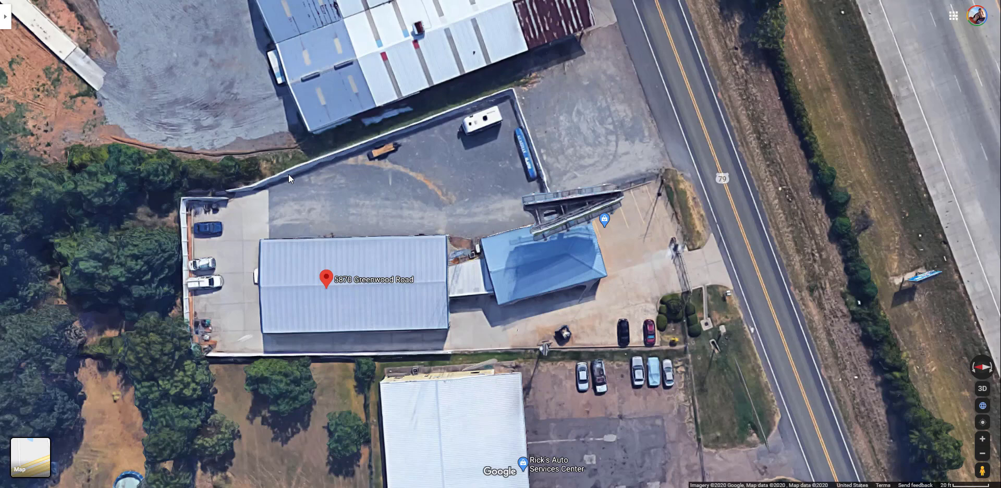
Step: Snip the satellite map area covering the site building and its surrounding parking lots
key("super+shift+s")
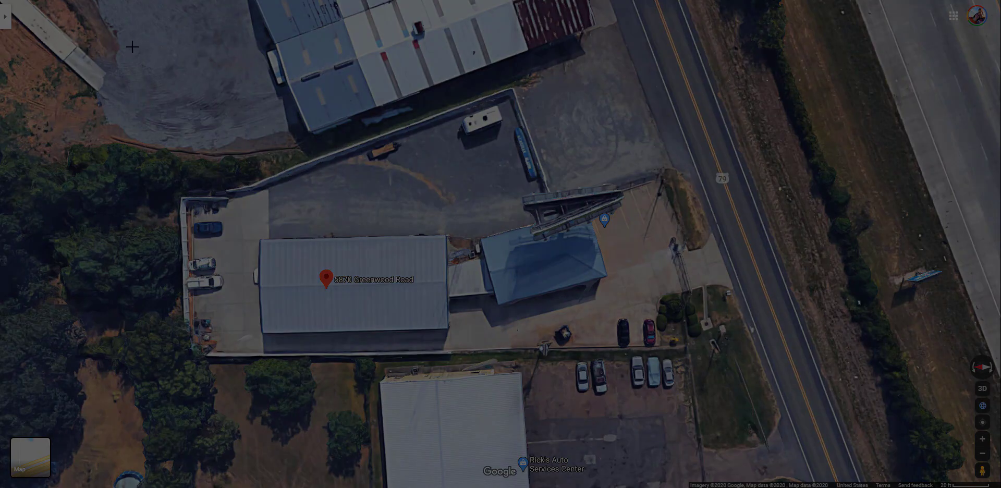
left_click_drag(132, 47, 785, 393)
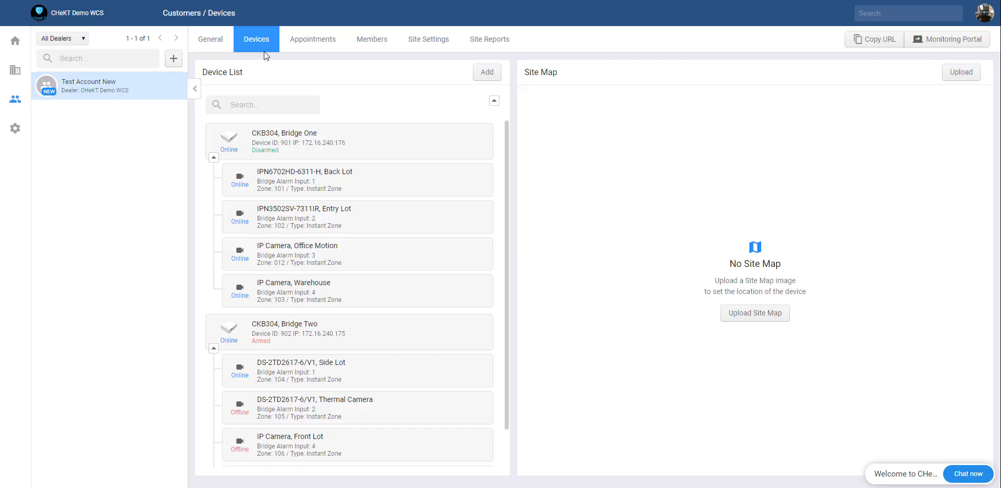
Step: Upload the 'map' satellite image of the building as the site map
left_click(754, 318)
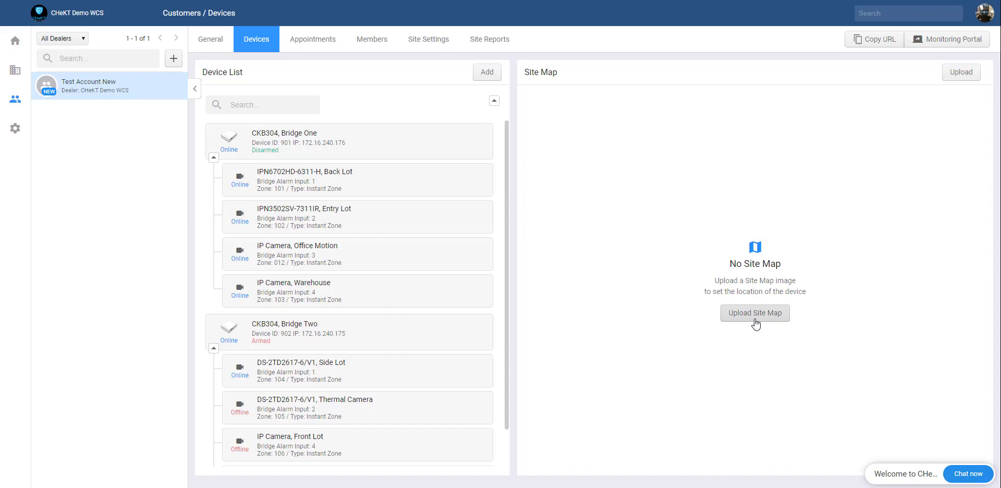
double_click(171, 55)
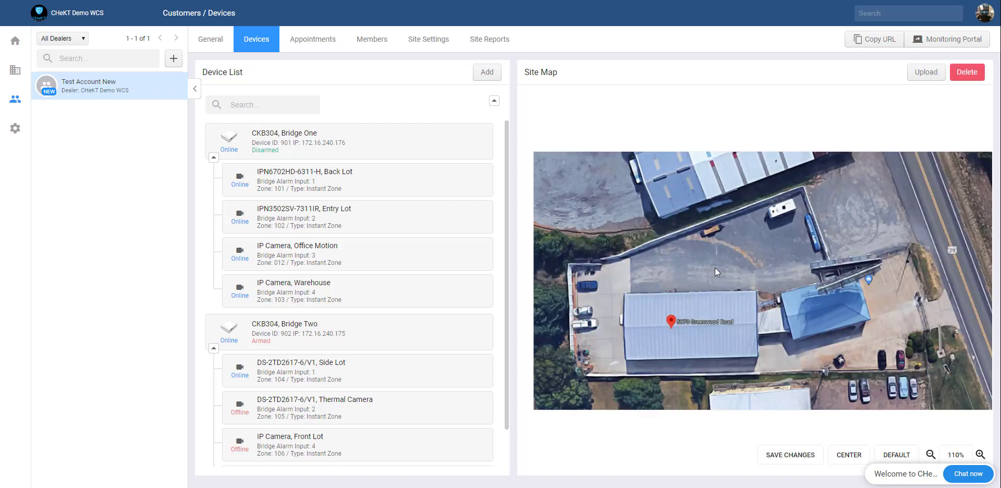
left_click(426, 191)
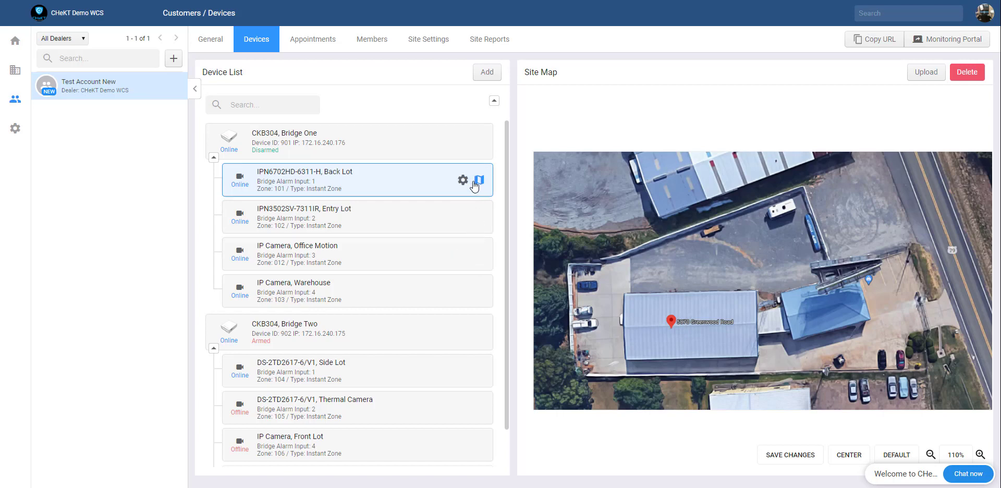
left_click(463, 181)
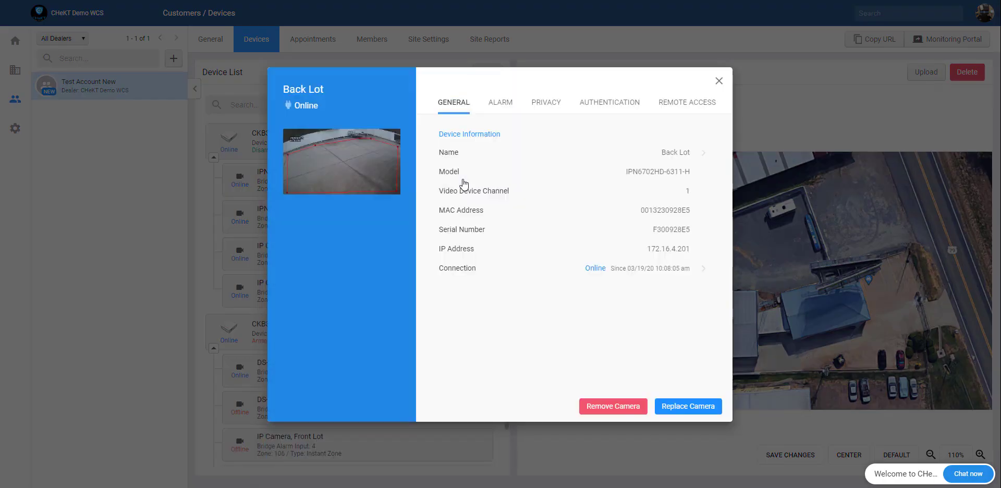
left_click(367, 175)
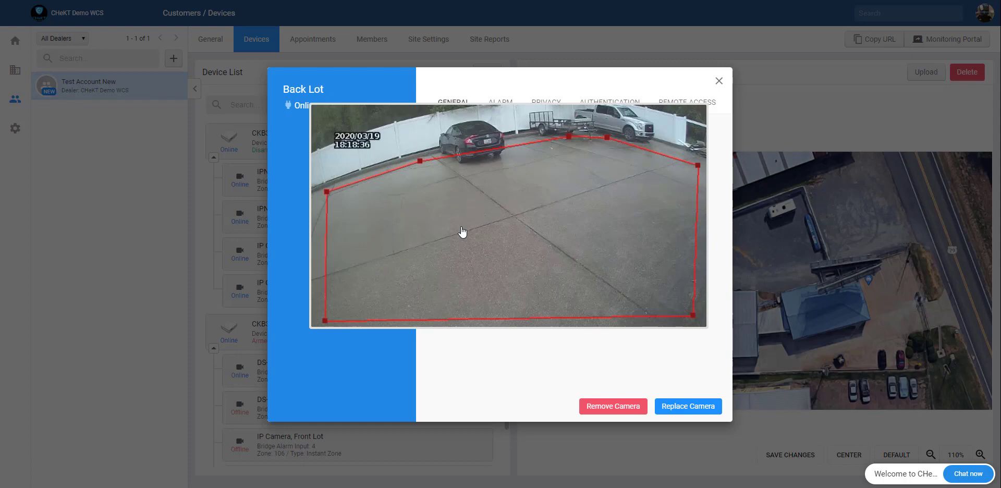
left_click(462, 232)
left_click(719, 81)
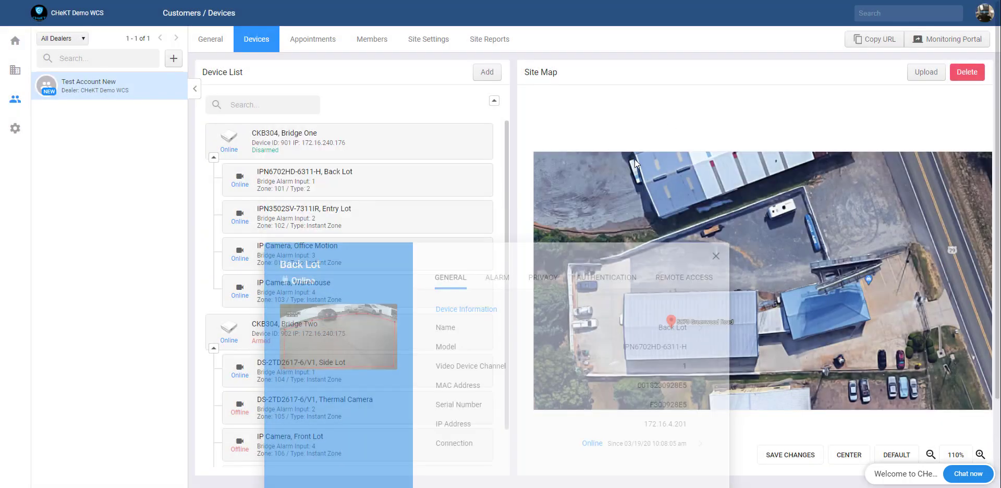
Step: Place the Back Lot camera at the warehouse's lower-left corner and narrow its view cone
left_click(478, 184)
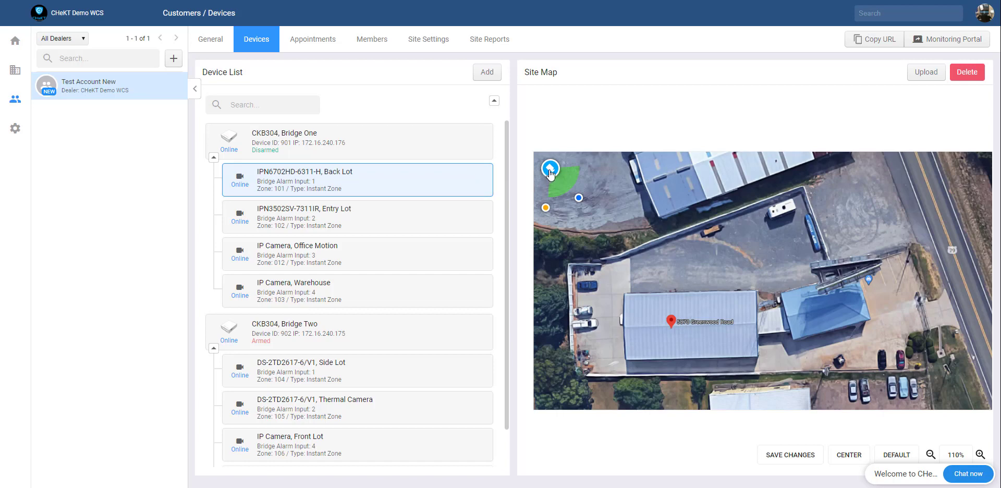
mouse_move(550, 172)
left_mouse_down()
mouse_move(637, 359)
mouse_move(626, 355)
left_mouse_up()
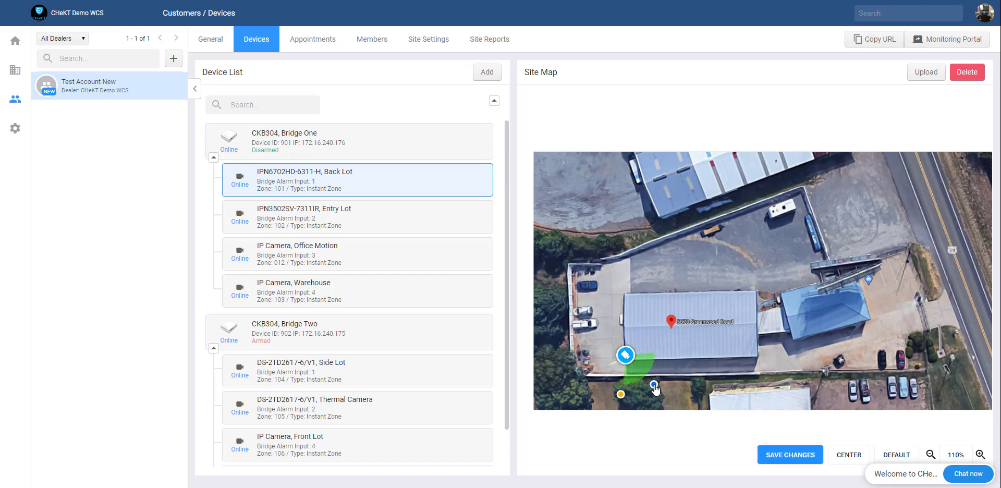
mouse_move(654, 385)
left_mouse_down()
mouse_move(575, 320)
mouse_move(578, 288)
mouse_move(560, 290)
left_mouse_up()
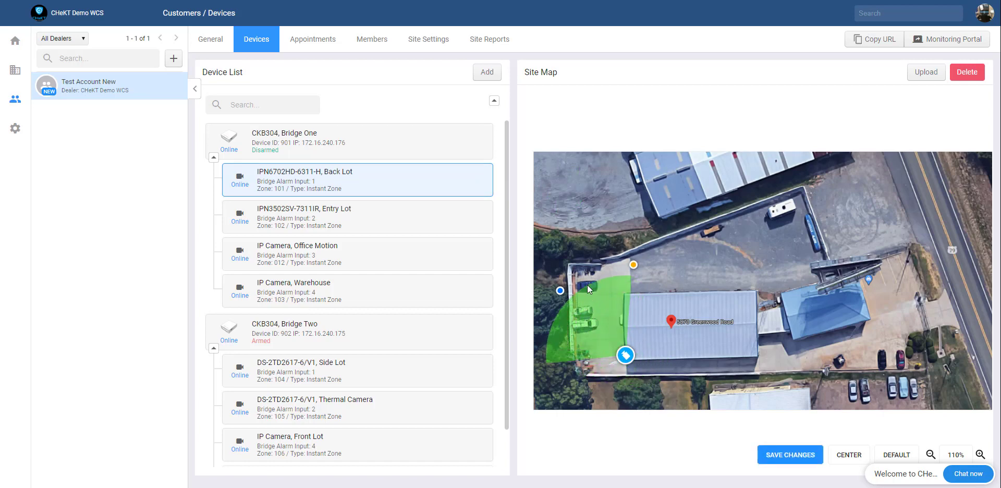
left_click_drag(633, 266, 624, 265)
left_click_drag(560, 291, 558, 288)
Step: Place the Entry Lot camera on the building's south side with an aimed, narrowed cone
left_click(417, 225)
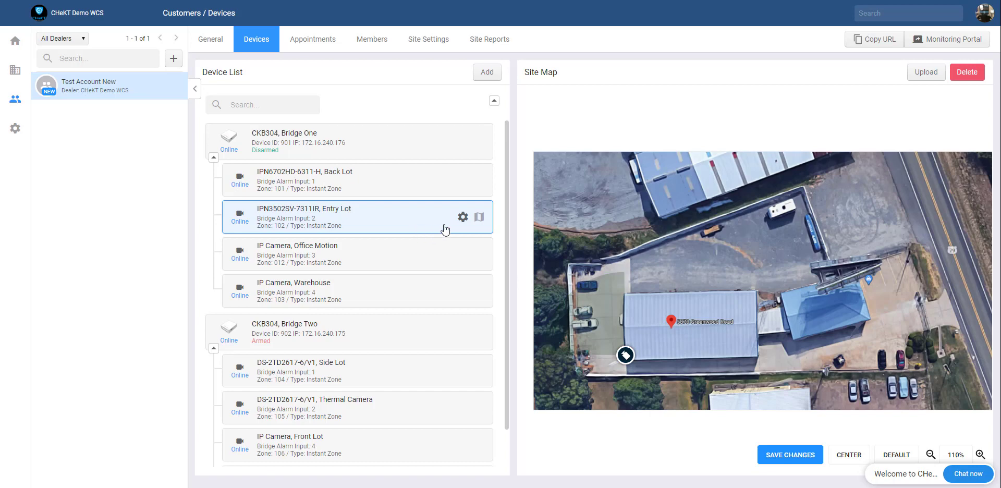
left_click(478, 218)
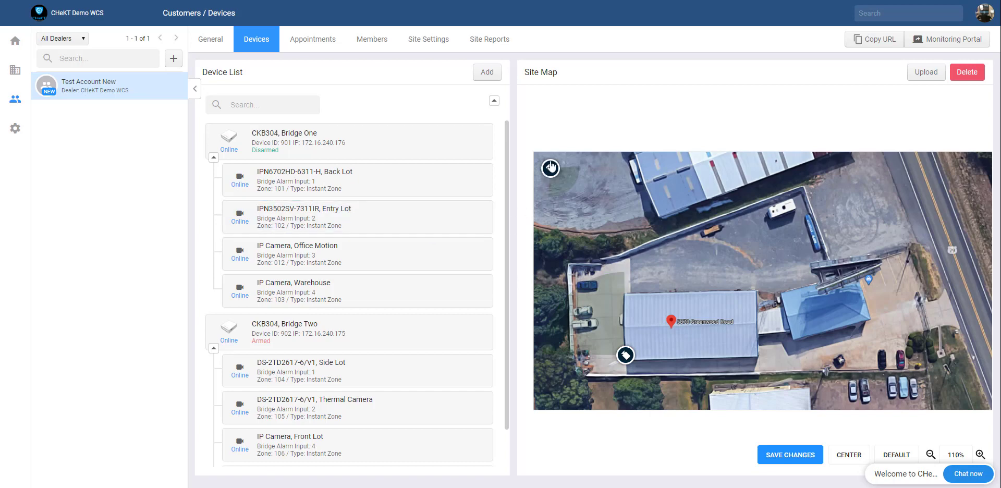
mouse_move(554, 176)
left_mouse_down()
mouse_move(698, 334)
mouse_move(756, 362)
mouse_move(804, 367)
left_mouse_up()
left_click_drag(777, 401, 789, 391)
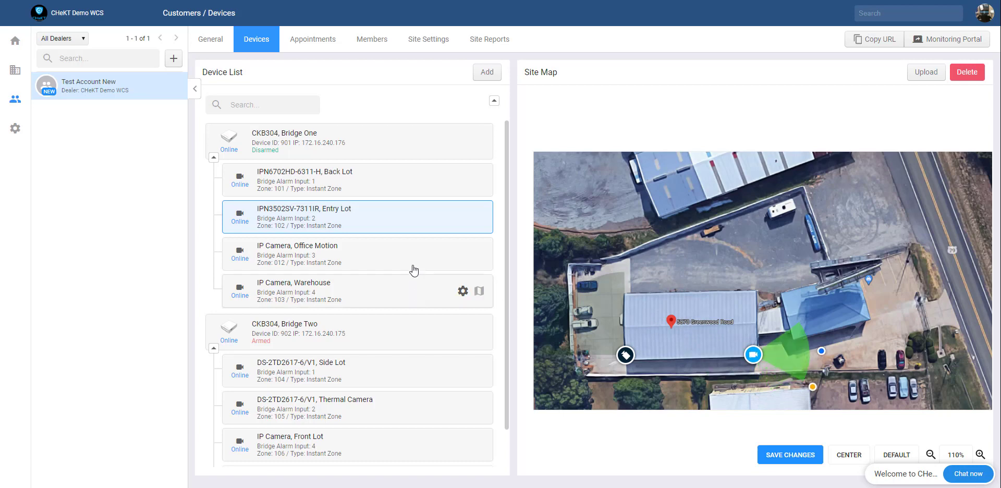
Step: Place the Office Motion camera on the roof, aimed up-right
left_click(437, 264)
left_click(479, 253)
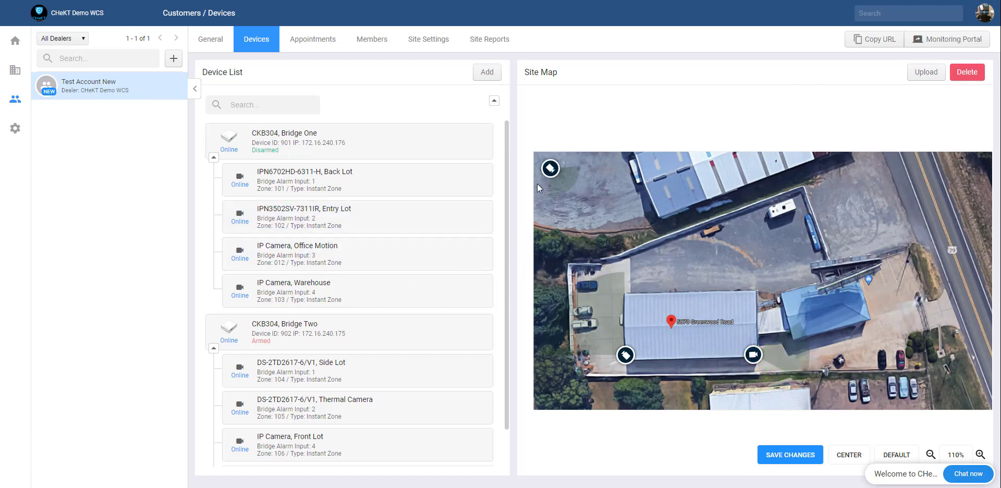
left_click_drag(553, 175, 704, 326)
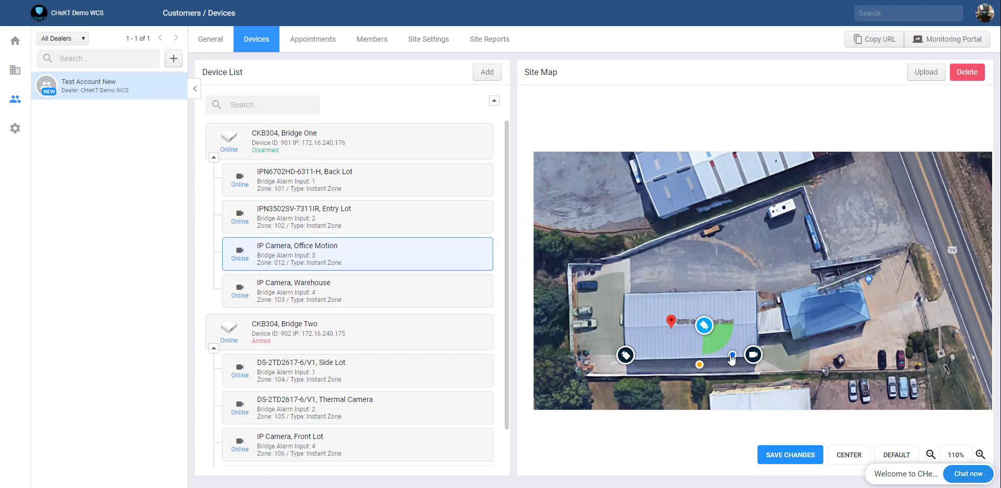
left_click_drag(733, 355, 731, 299)
left_click(476, 297)
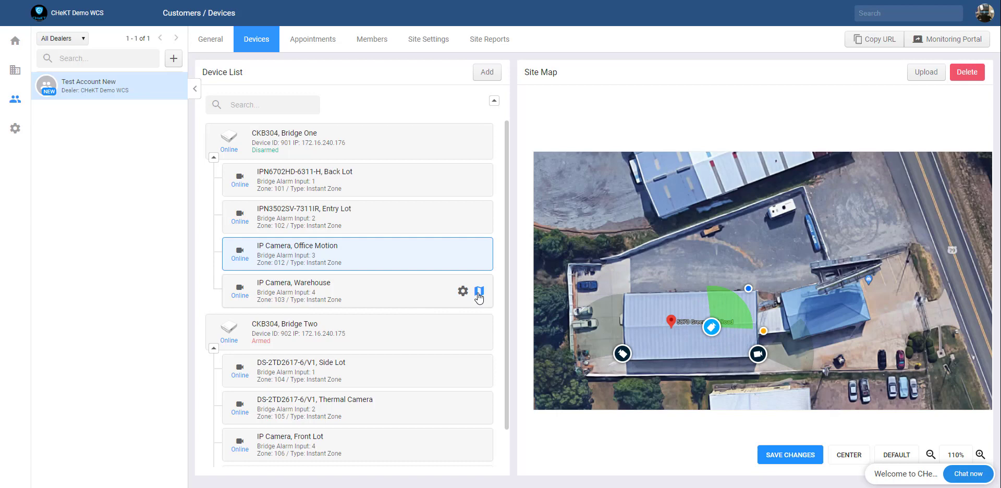
Step: Place the Warehouse camera beside the building, rotate its view, and save the positions
left_click(479, 298)
mouse_move(550, 171)
left_mouse_down()
mouse_move(730, 354)
mouse_move(758, 333)
left_mouse_up()
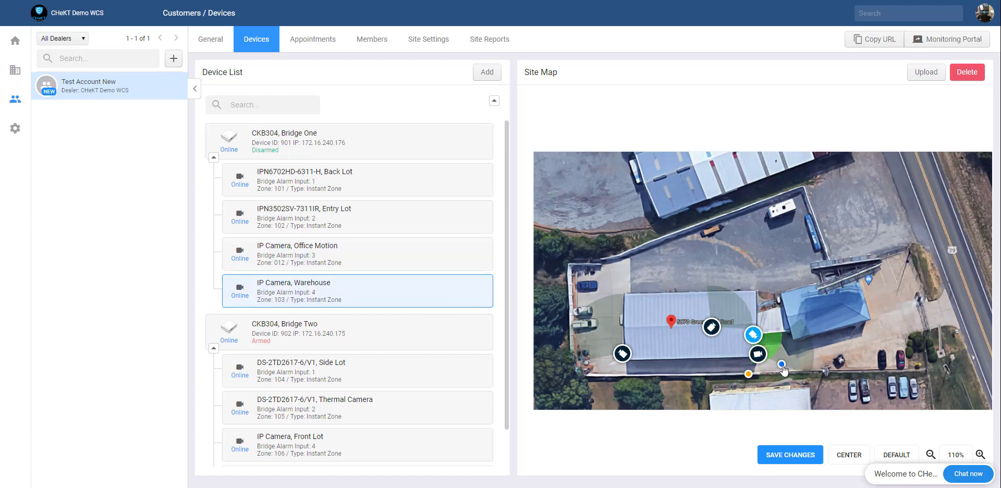
mouse_move(783, 365)
left_mouse_down()
mouse_move(727, 361)
mouse_move(700, 340)
left_mouse_up()
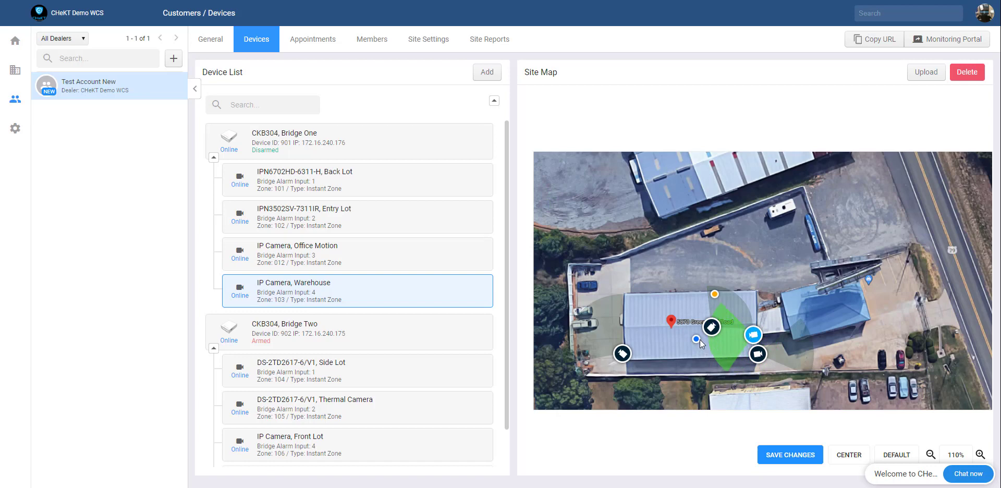
left_click(793, 460)
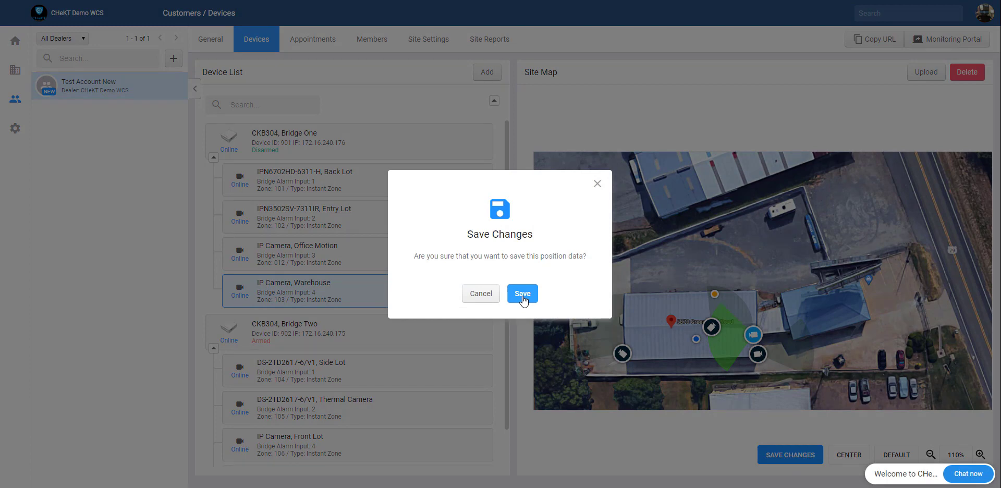
left_click(523, 295)
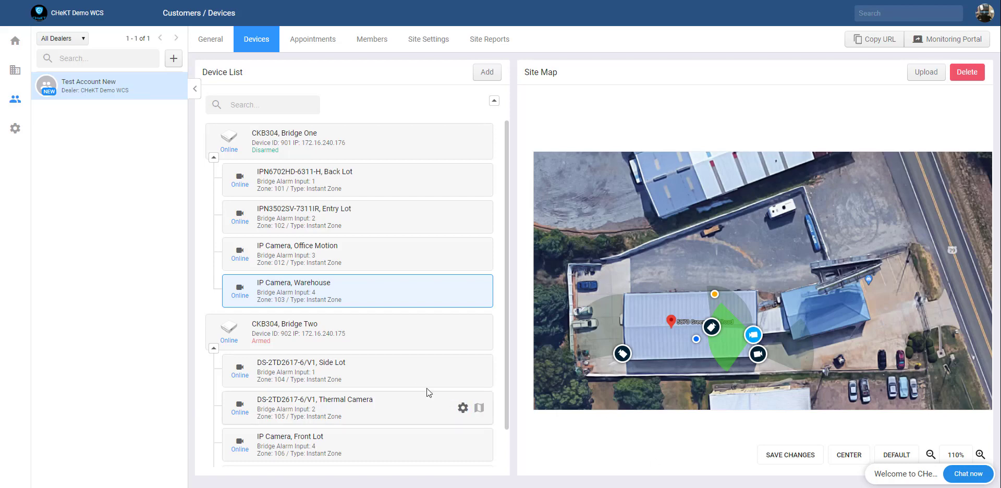
Step: Place the Side Lot camera at the building's east end with a wide view aimed up-left
scroll(449, 381, "down", 1)
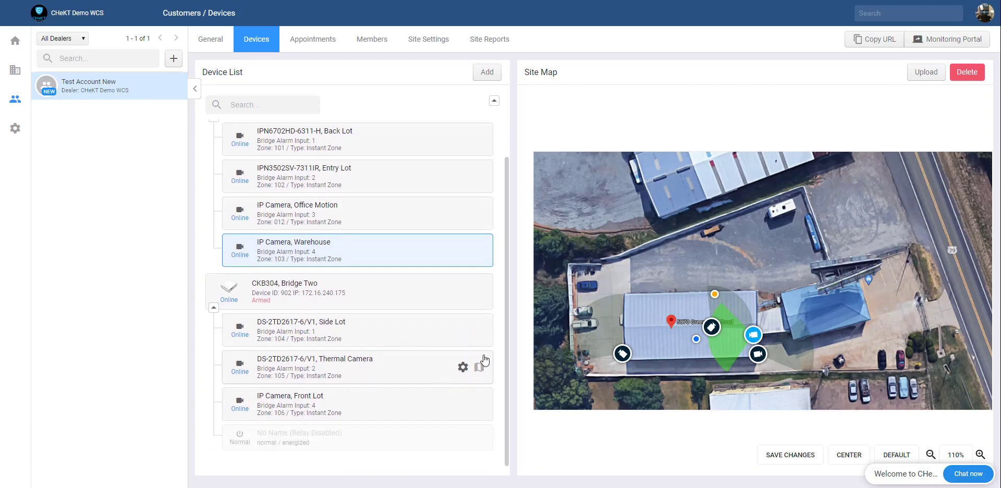
left_click(478, 330)
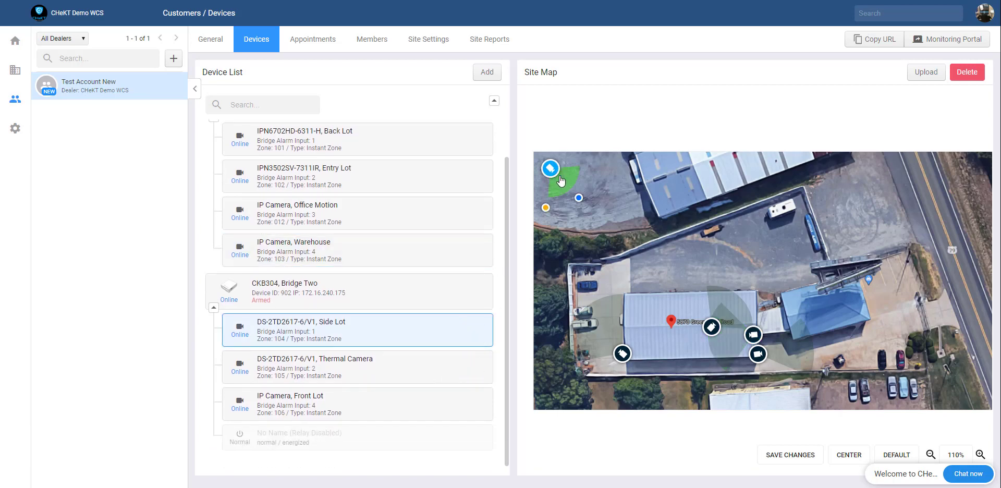
left_click_drag(551, 170, 755, 298)
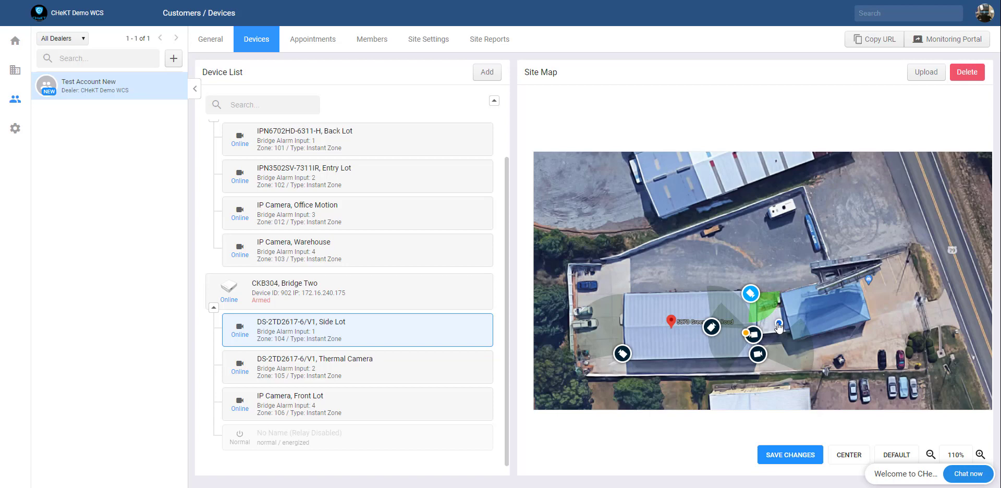
left_click_drag(779, 324, 636, 253)
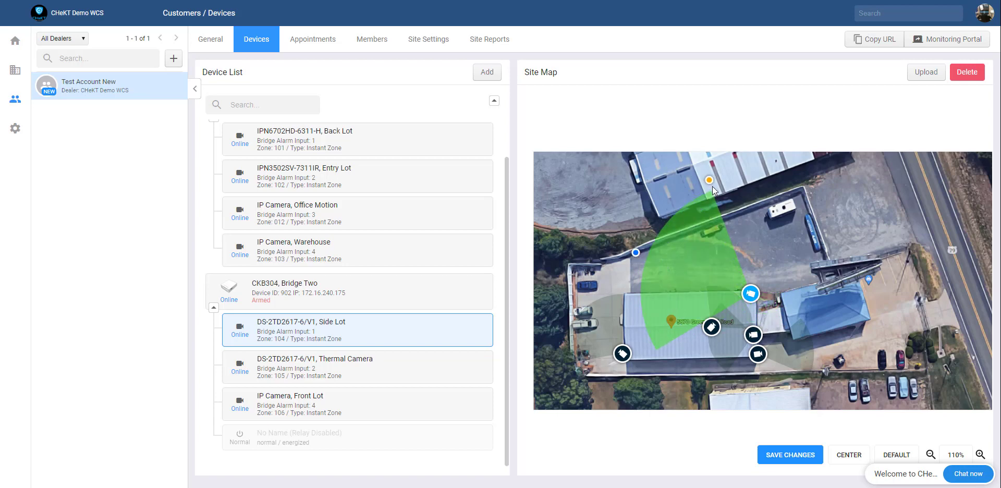
left_click_drag(709, 181, 668, 188)
left_click_drag(635, 253, 628, 251)
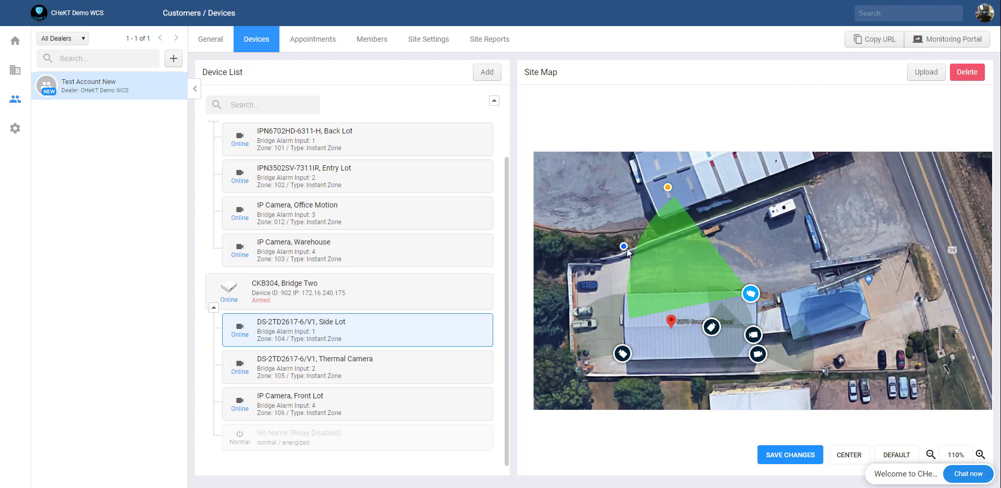
left_click_drag(752, 297, 744, 295)
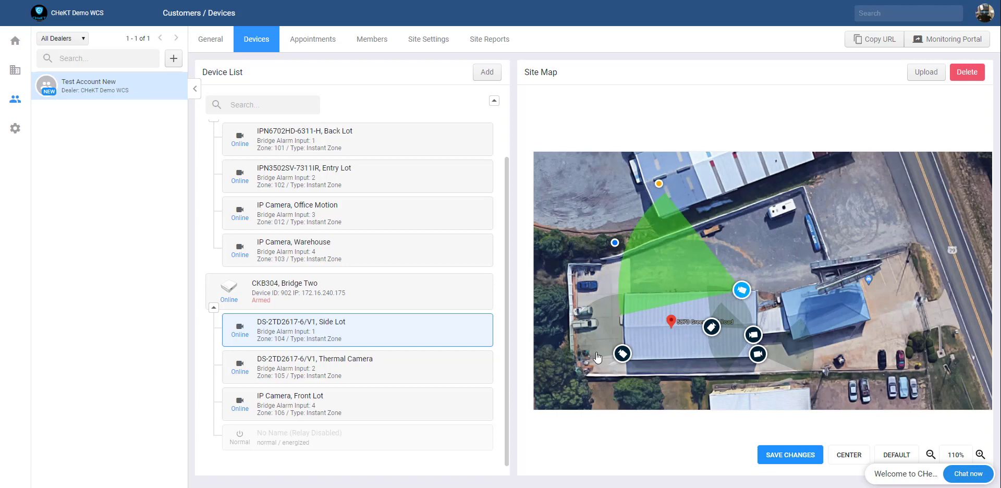
Step: Place the Thermal Camera beside Side Lot, aim a narrow cone at the lot, and save
mouse_move(408, 369)
left_click(479, 367)
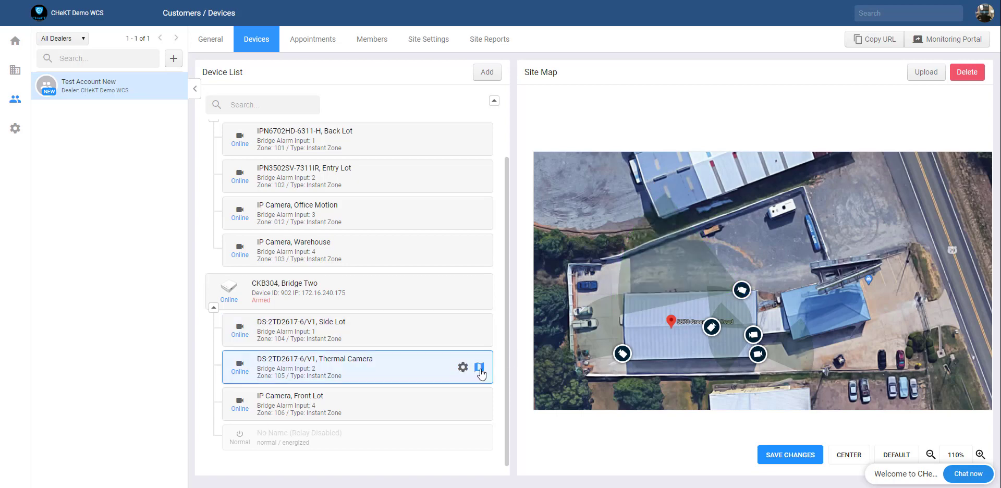
left_click_drag(550, 168, 751, 293)
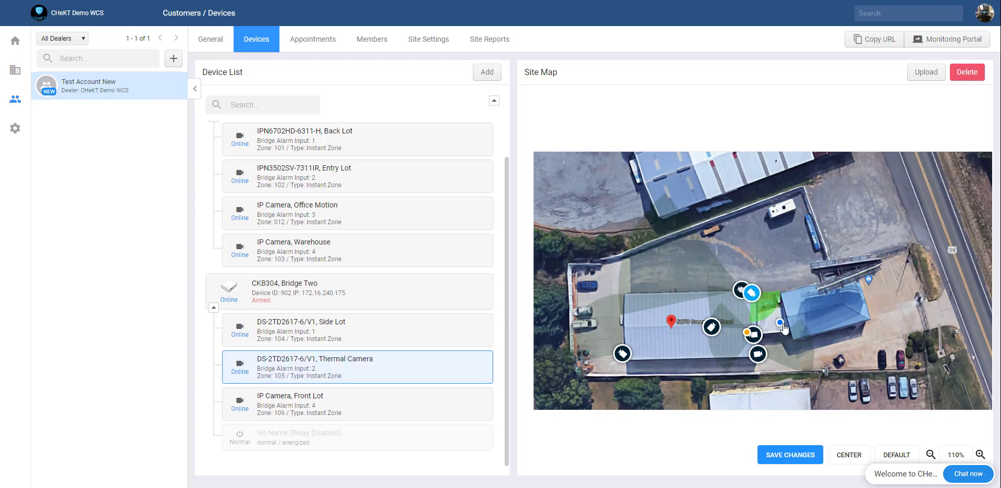
left_click_drag(780, 324, 679, 244)
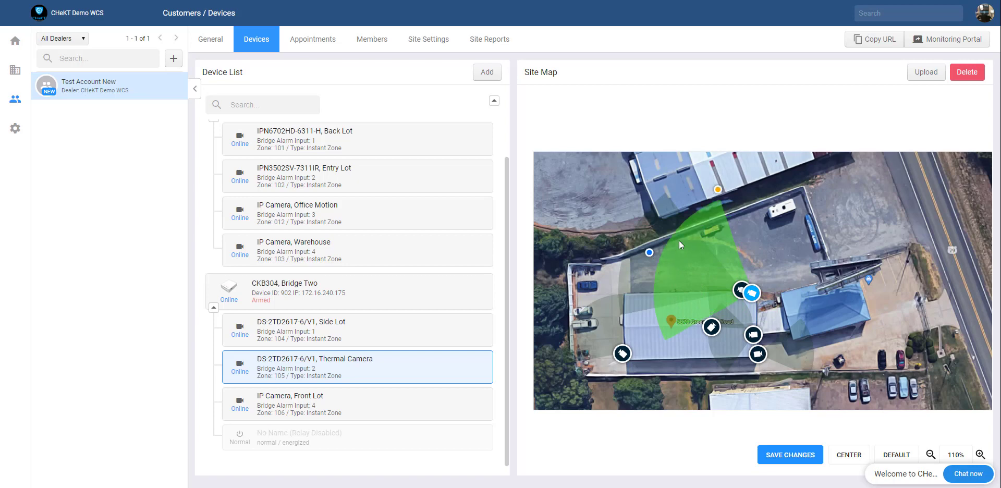
left_click_drag(713, 191, 675, 267)
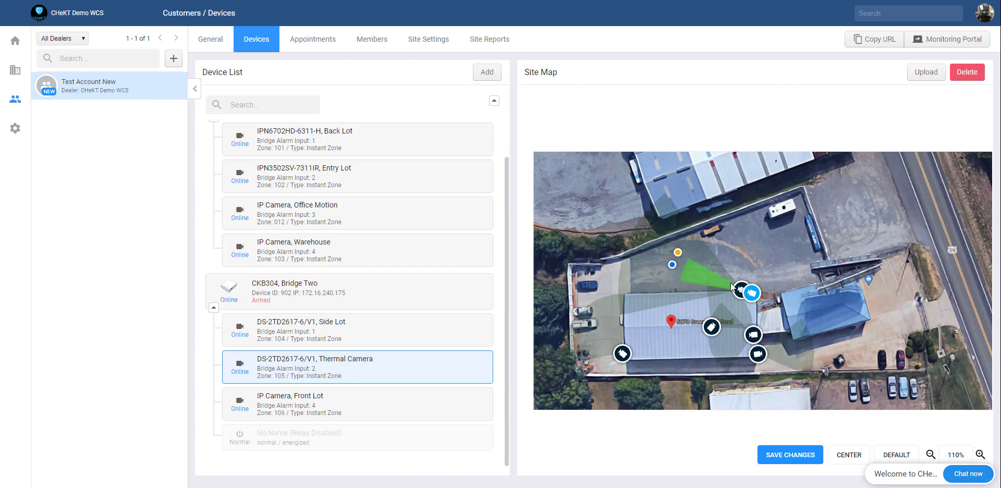
left_click(780, 457)
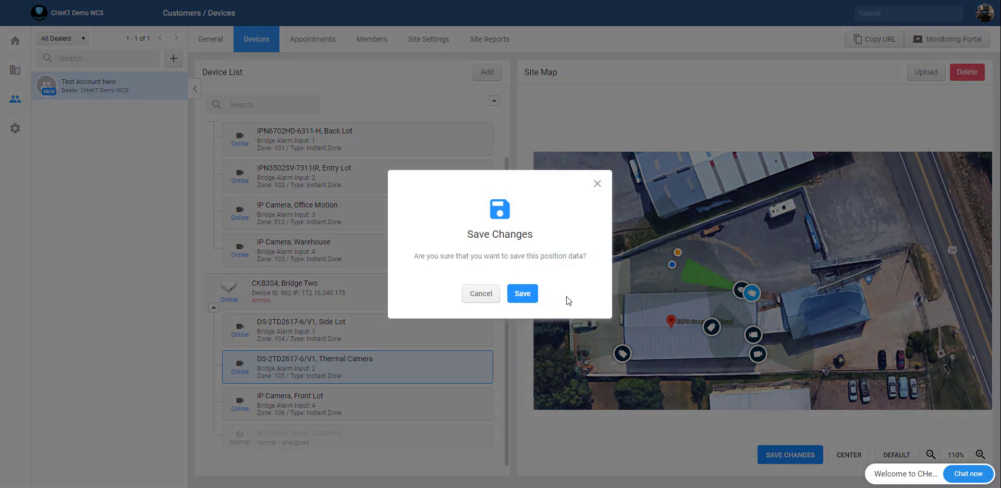
left_click(522, 294)
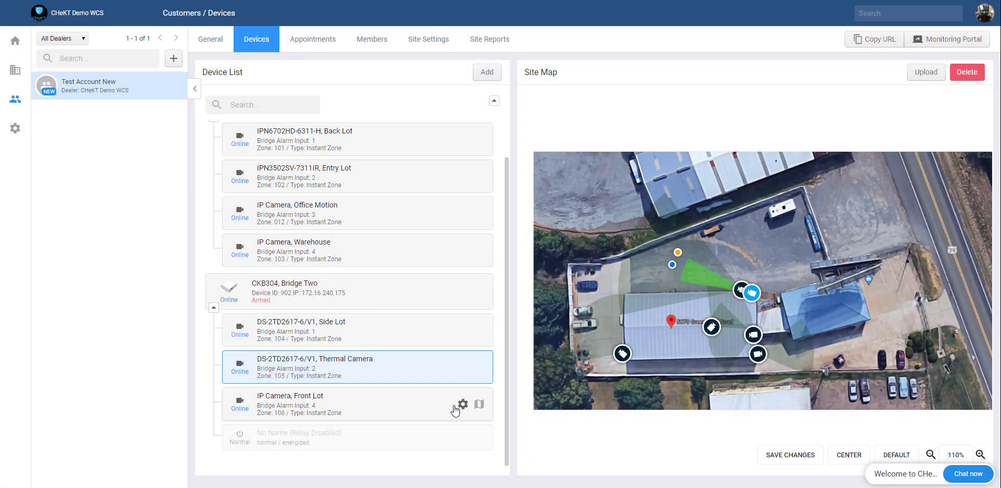
Step: Place the Front Lot camera beside the blue building, save, and open the Monitoring Portal
left_click(479, 405)
mouse_move(557, 177)
left_mouse_down()
mouse_move(767, 266)
mouse_move(872, 286)
left_mouse_up()
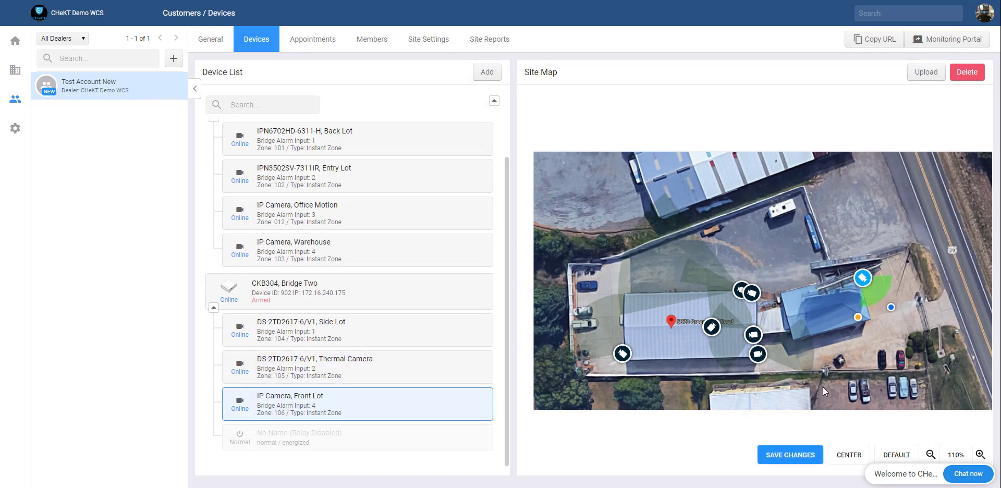
left_click(783, 456)
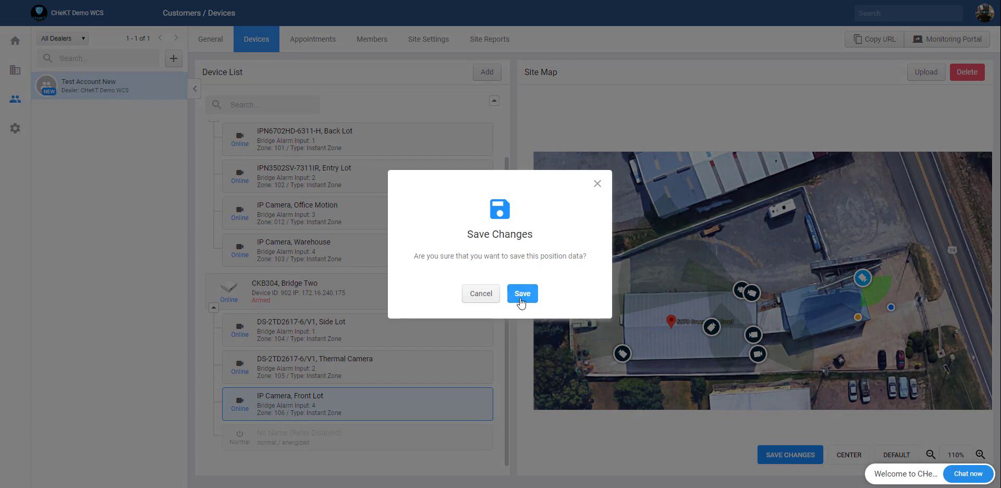
left_click(521, 295)
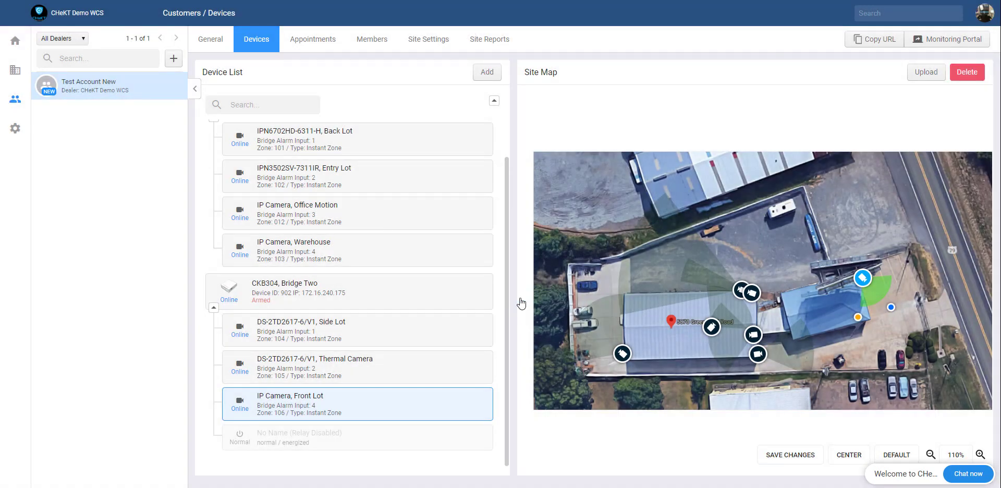
scroll(490, 297, "up", 1)
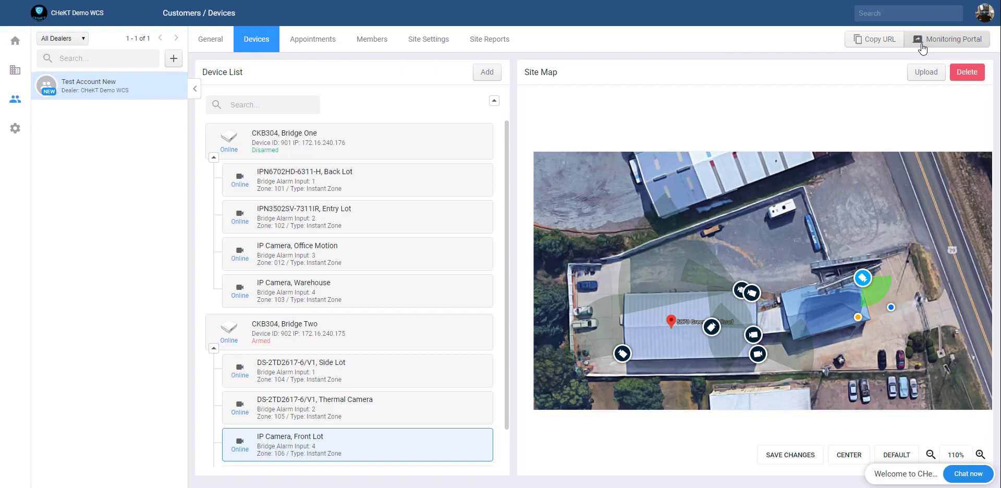
left_click(922, 48)
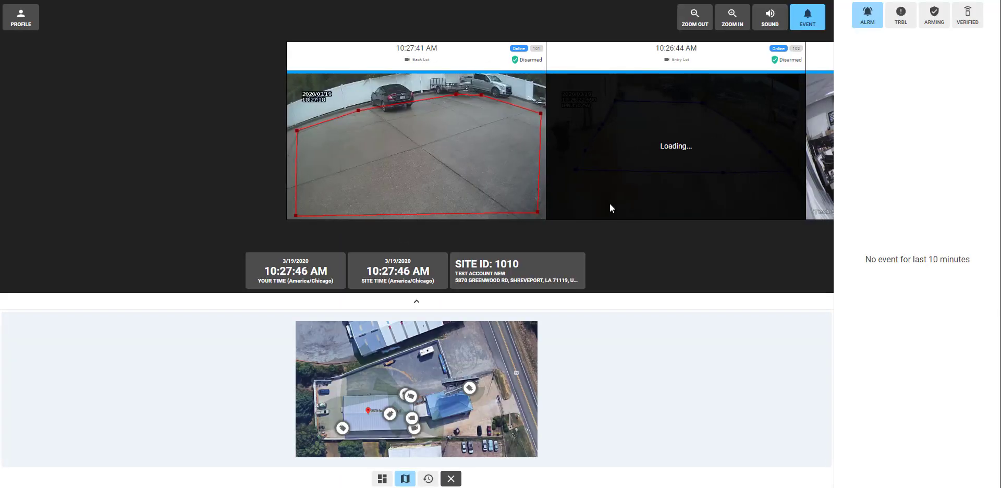
Step: Scroll through the camera feed strip and jump to the Front Lot live feed
left_click_drag(615, 210, 543, 242)
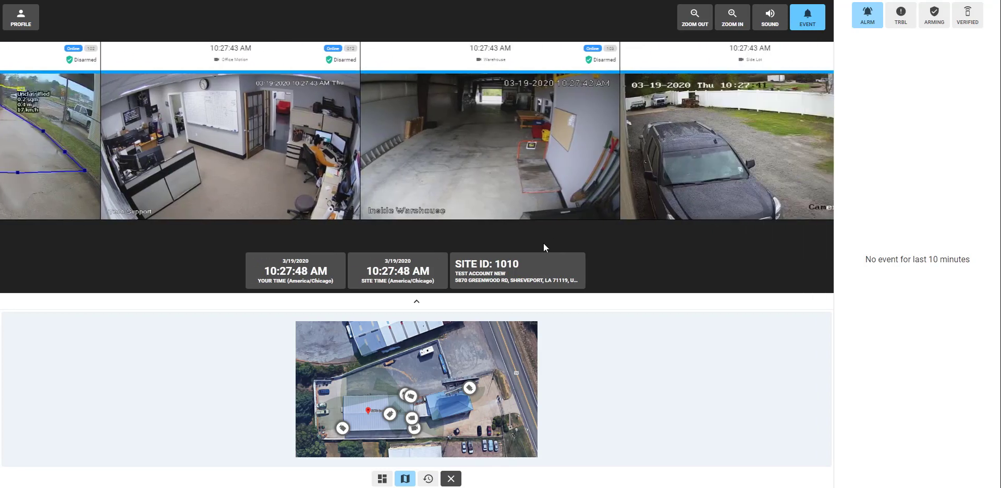
scroll(498, 186, "right", 5)
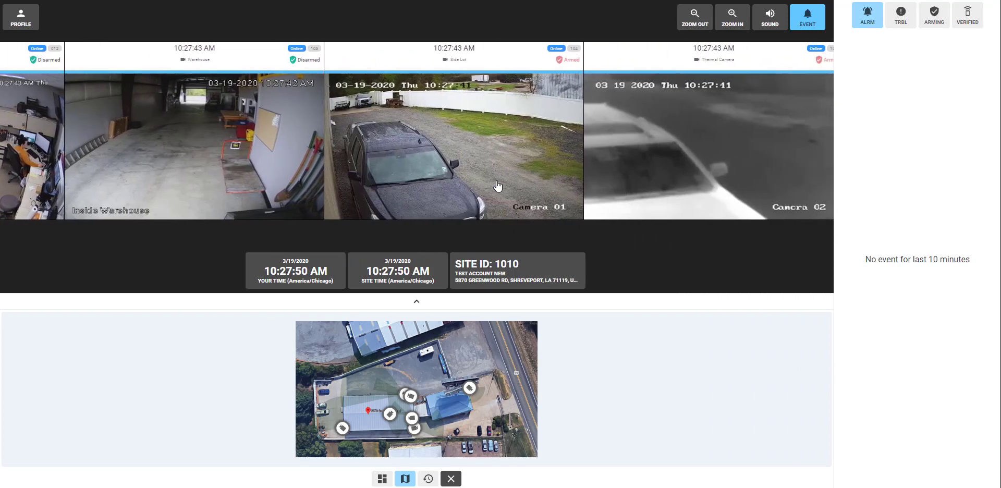
scroll(497, 186, "left", 1)
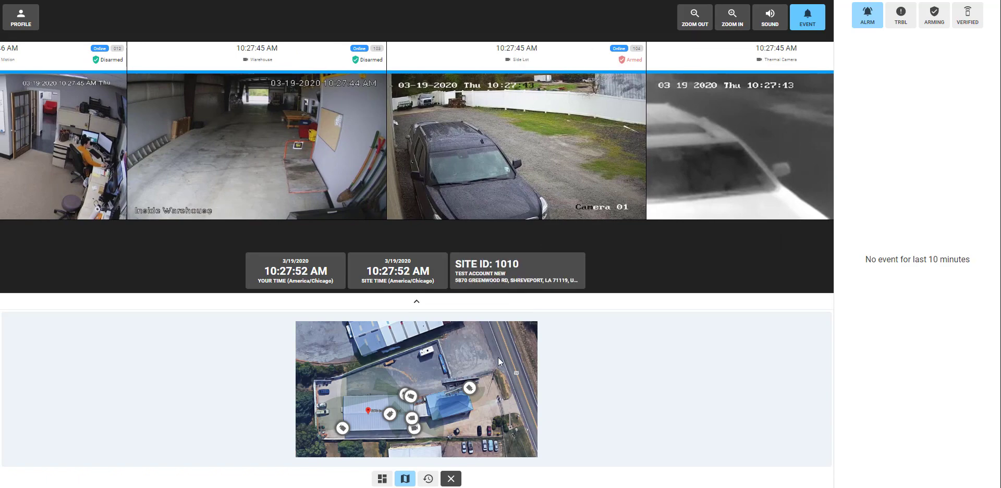
left_click(468, 392)
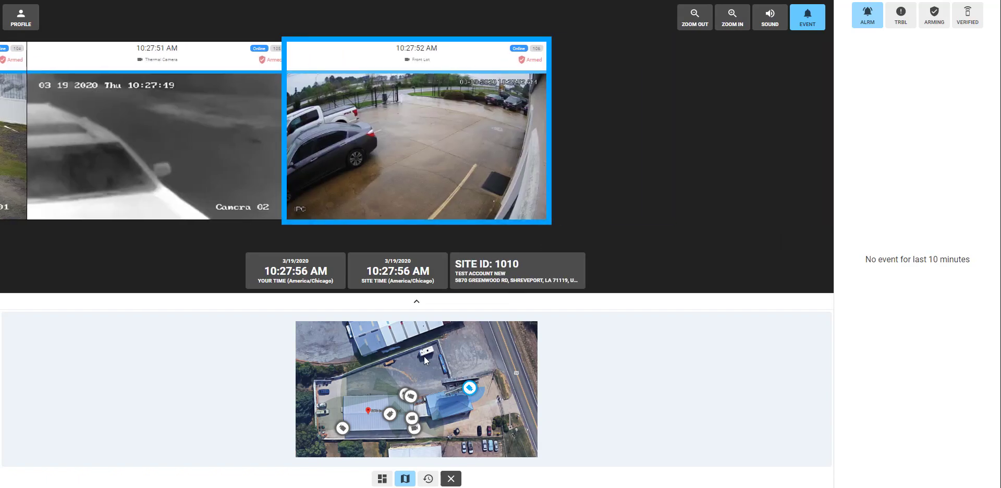
Step: Enlarge the site map and open the Front Lot and Office Motion live views from it
left_click(408, 302)
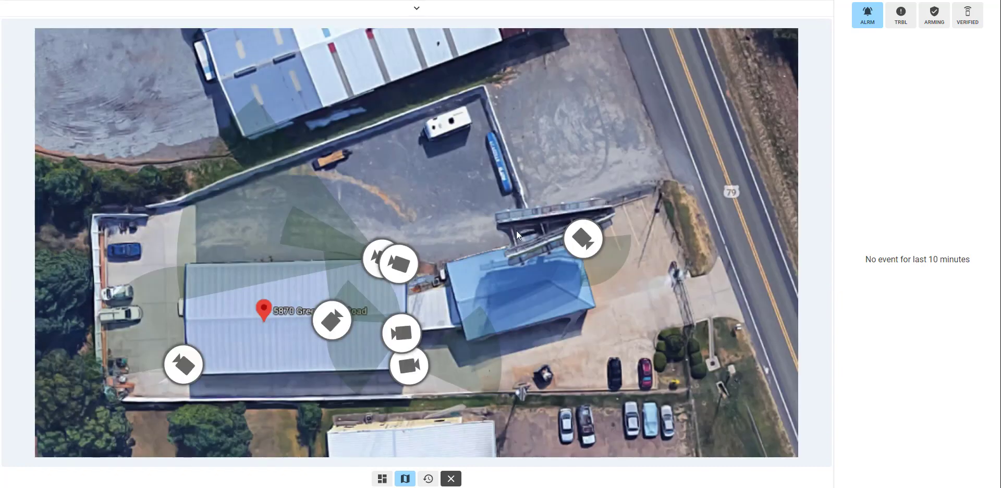
left_click(583, 238)
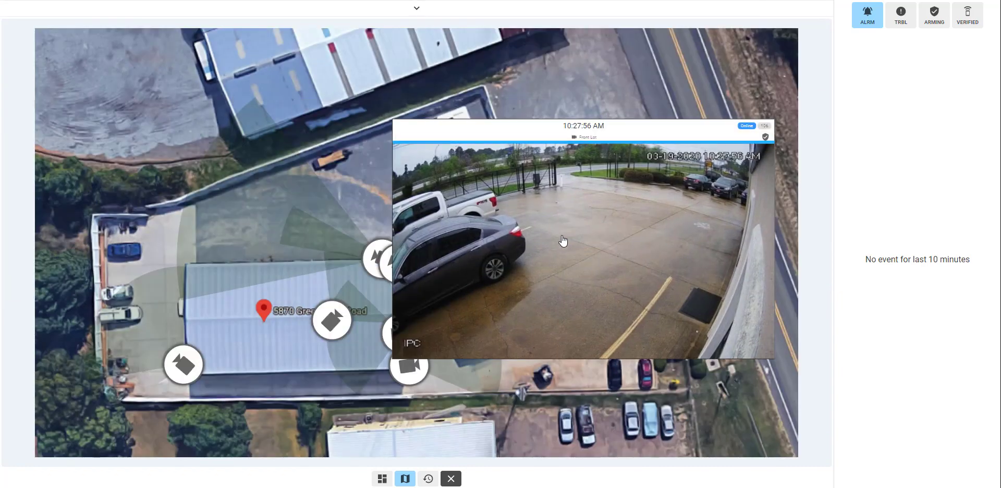
left_click(332, 320)
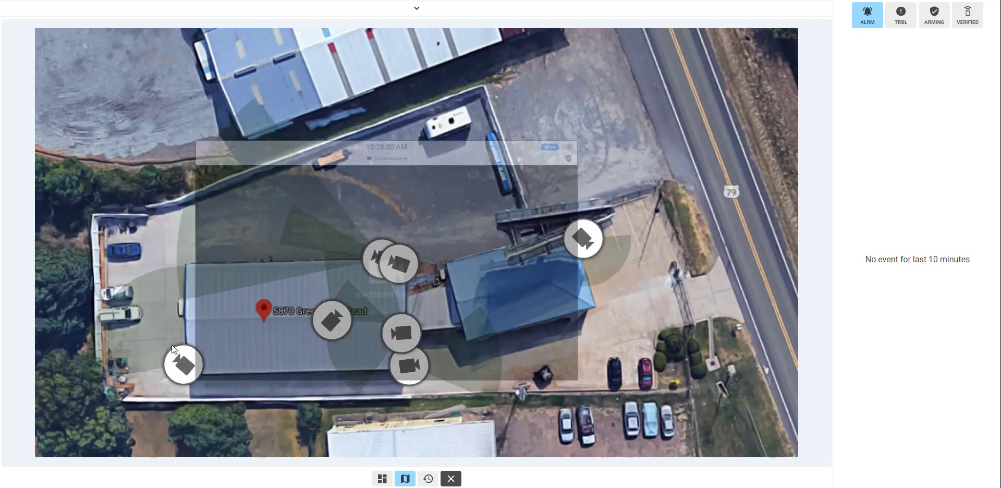
left_click(413, 12)
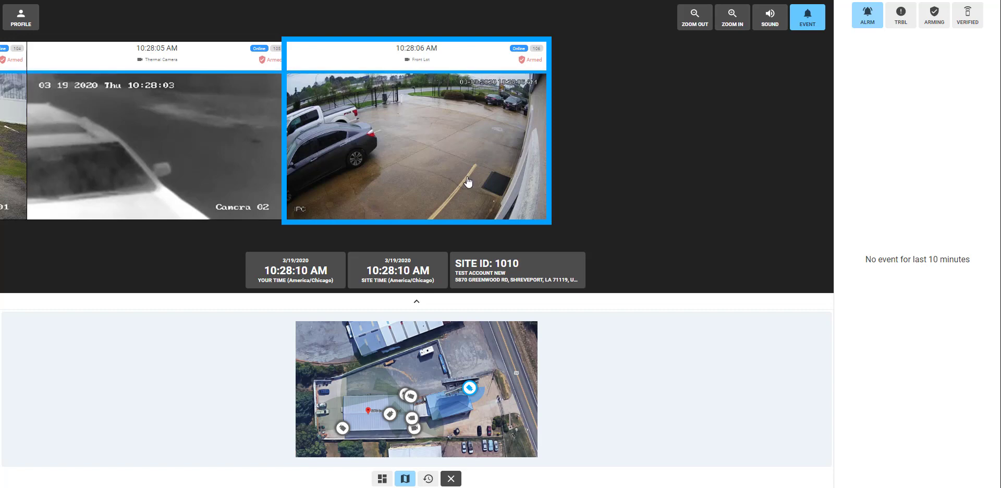
Step: Scroll back through the earlier camera feeds and leave the Monitoring Portal
left_click_drag(468, 182, 530, 187)
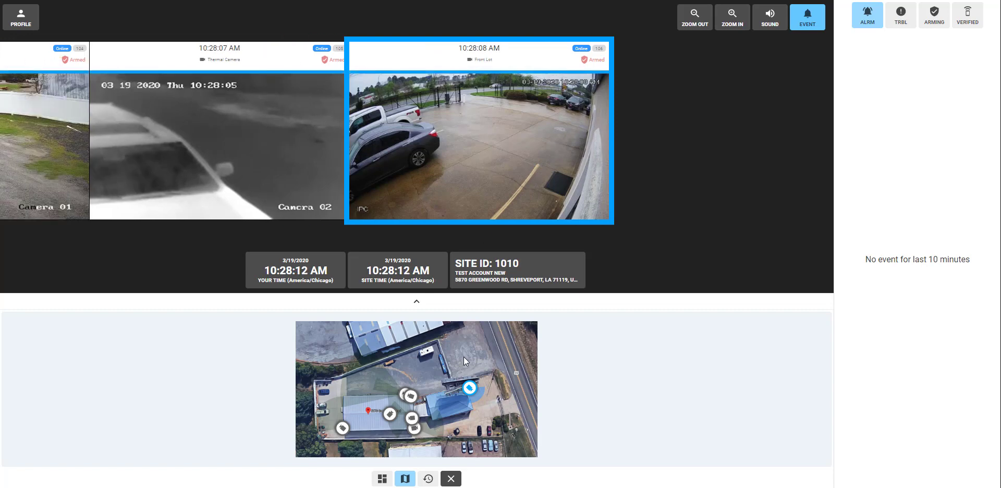
scroll(438, 219, "up", 4)
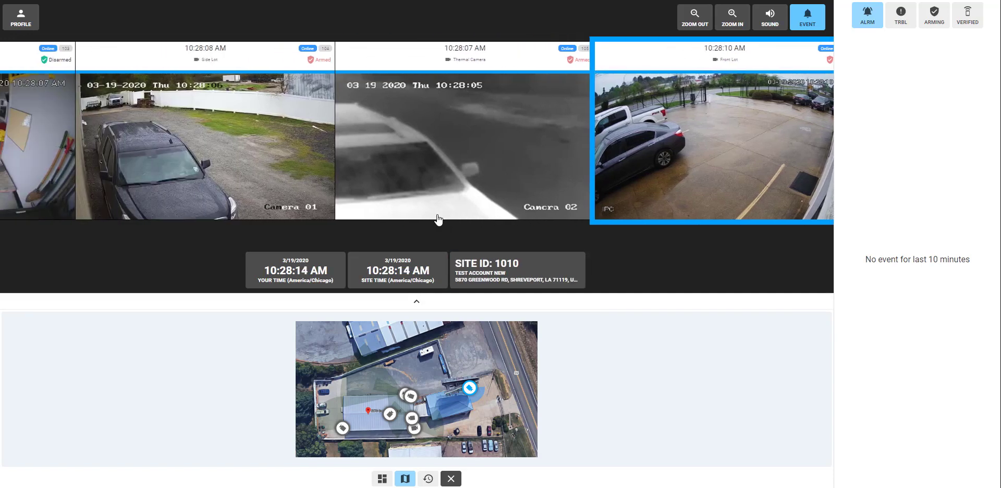
scroll(439, 219, "up", 1)
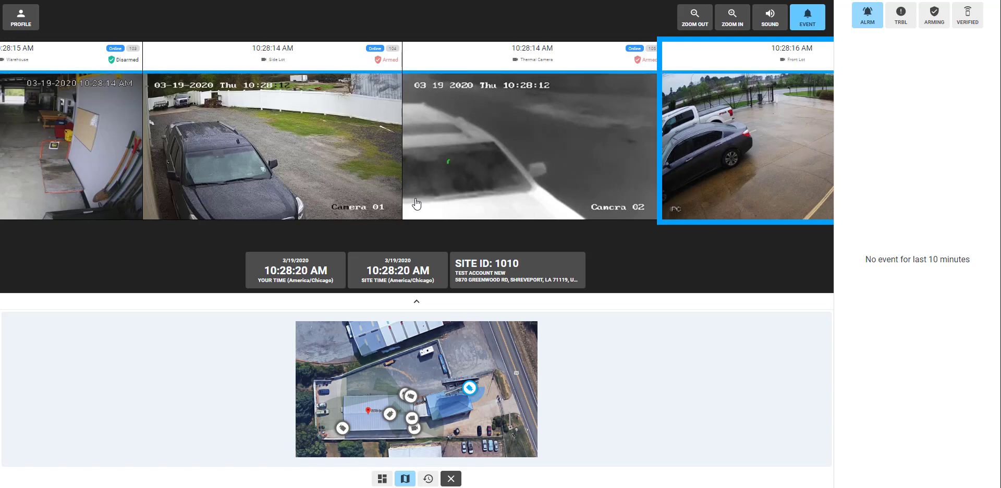
scroll(417, 202, "up", 3)
scroll(416, 203, "up", 5)
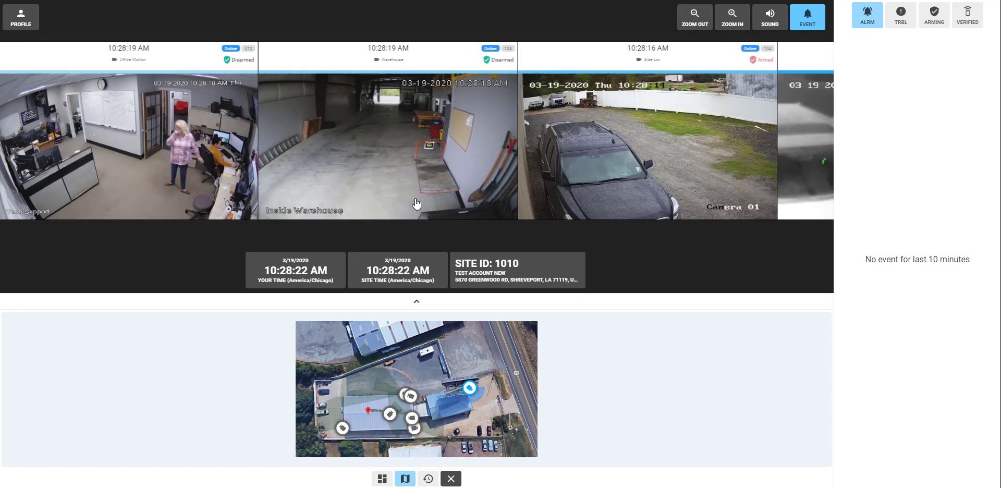
scroll(360, 211, "up", 2)
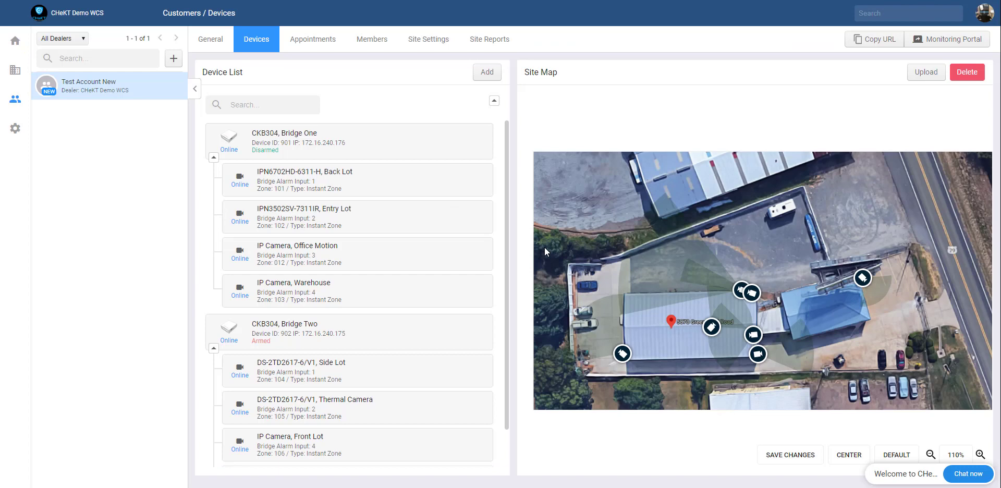
Step: Set Bridge Two's arm status to Low Voltage Arming and save
mouse_move(453, 340)
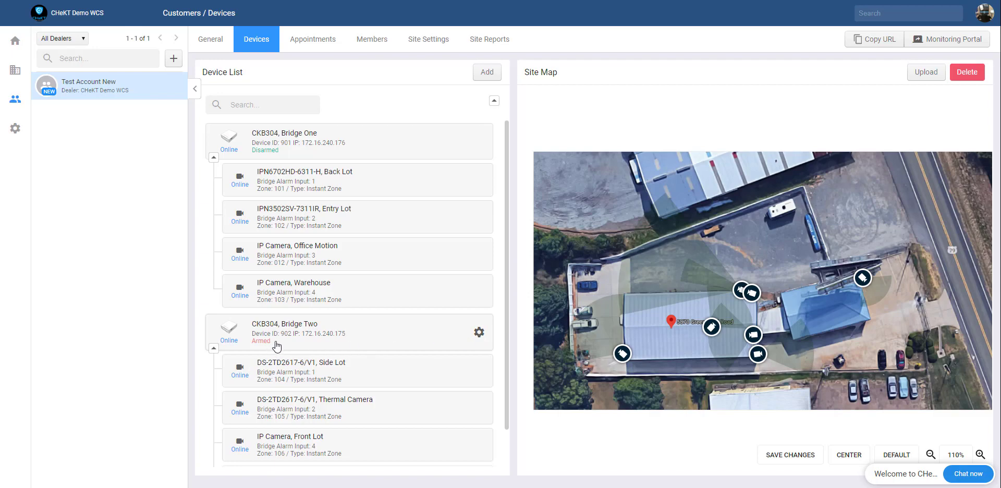
left_click(479, 334)
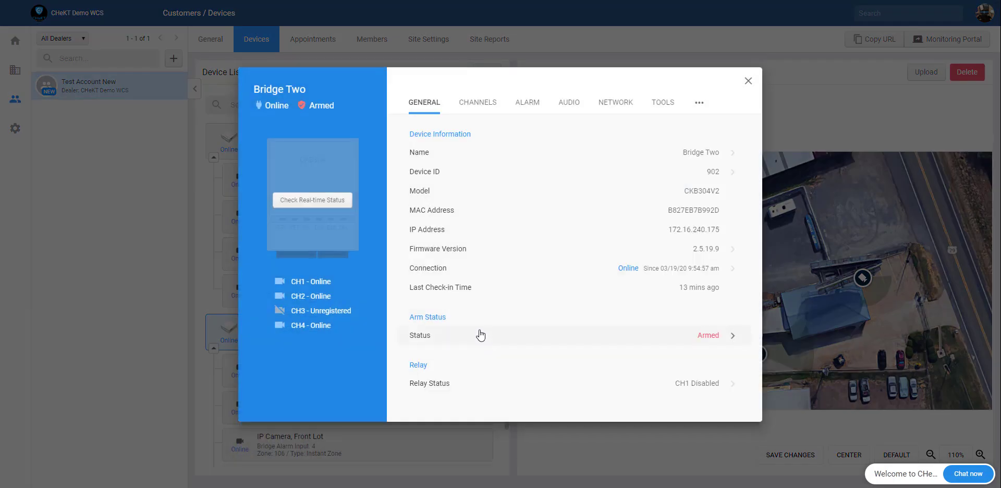
left_click(490, 342)
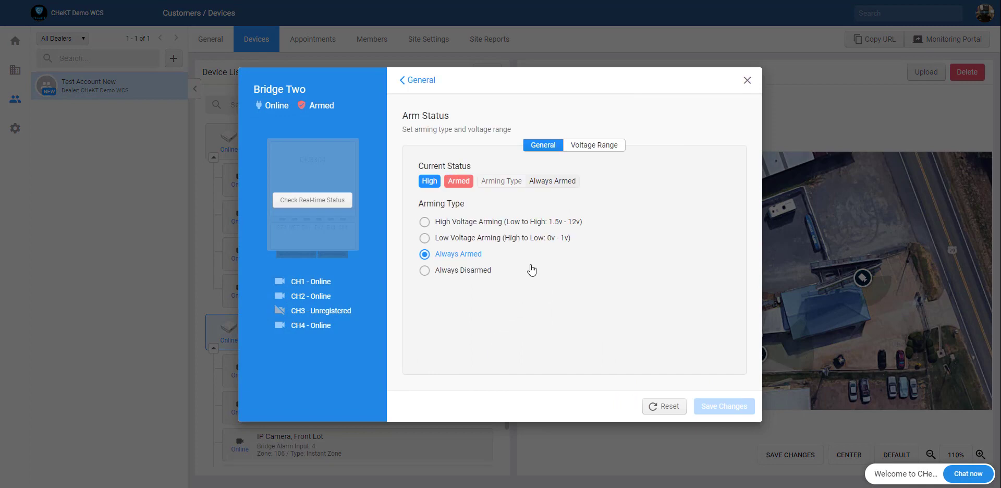
left_click(535, 244)
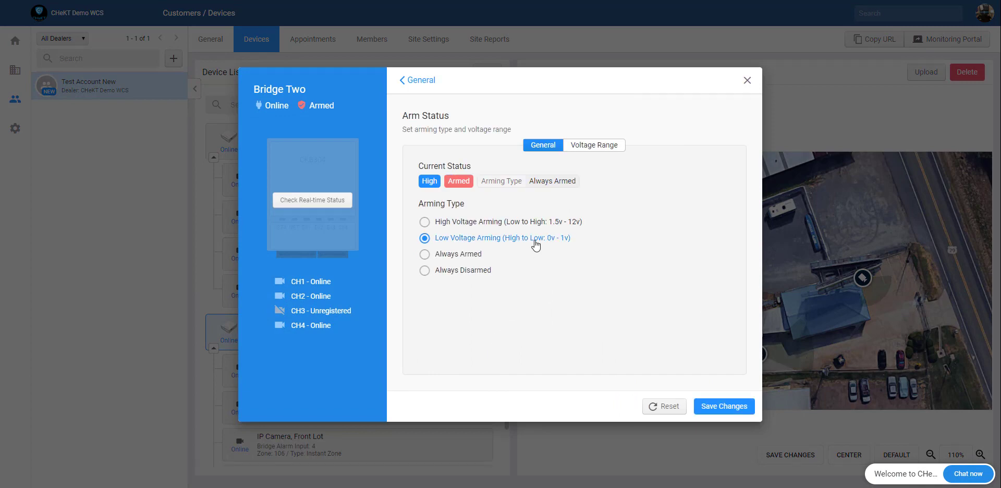
left_click(723, 406)
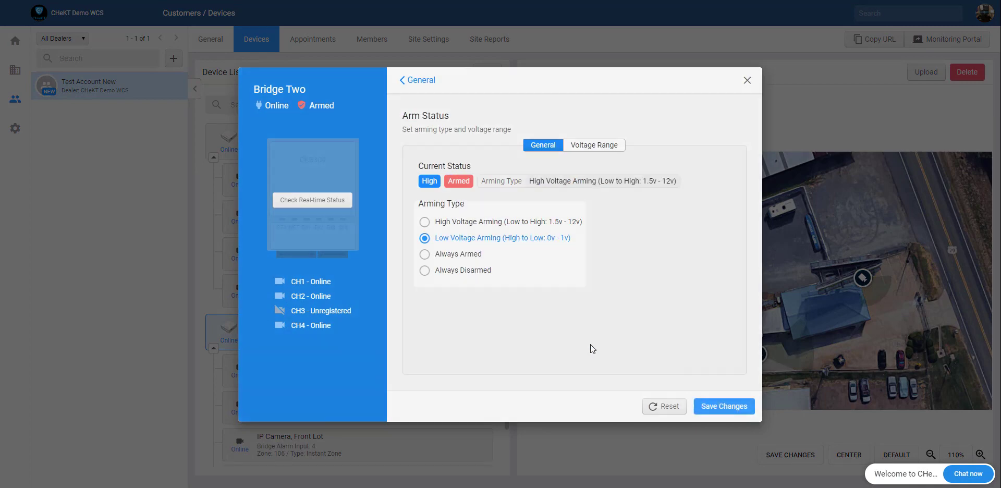
left_click(500, 265)
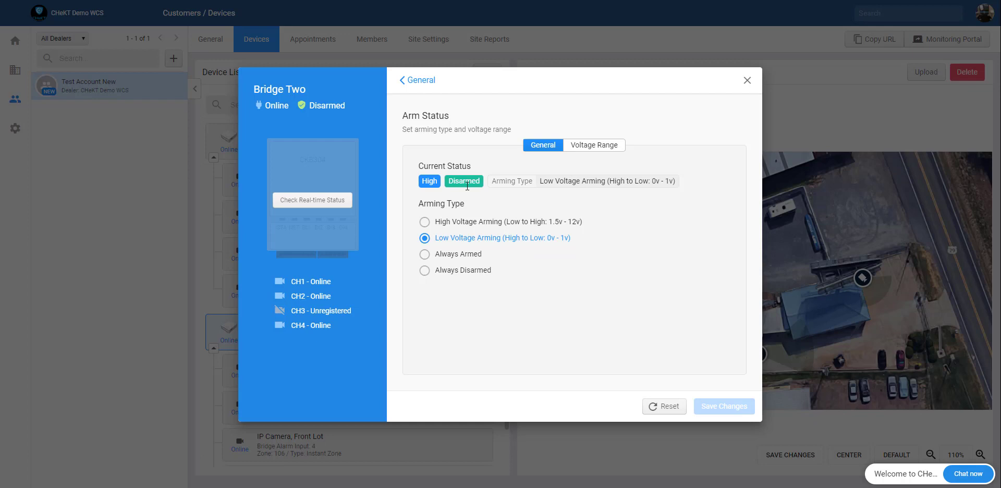
Step: Reopen Bridge Two's arm status and view its Voltage Range settings
left_click(410, 81)
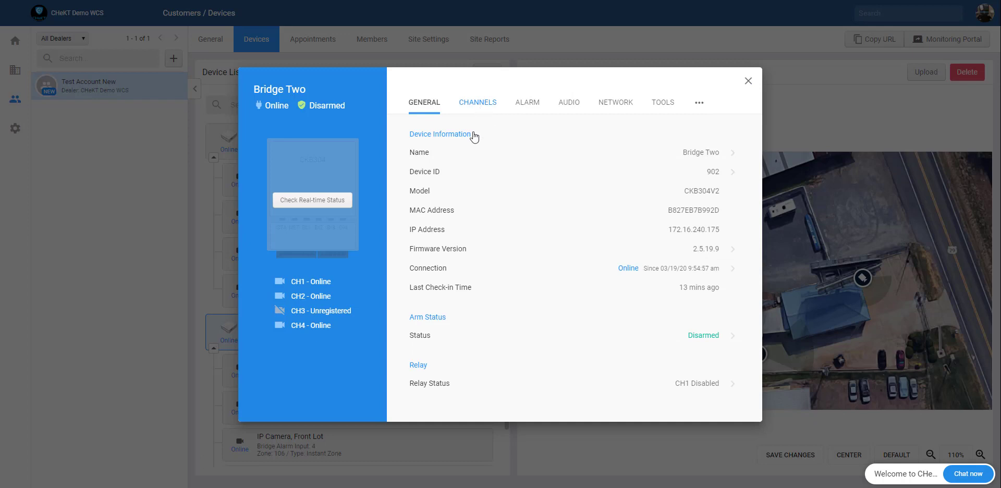
left_click(486, 342)
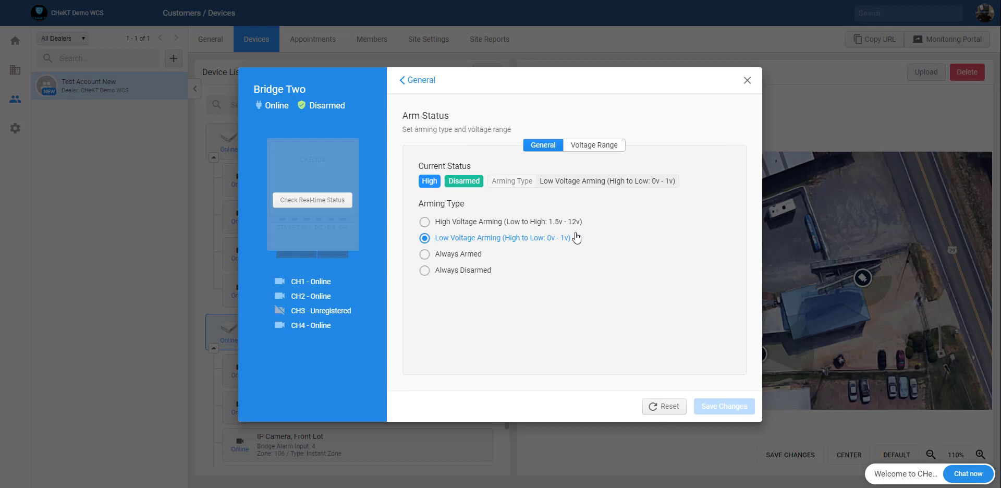
left_click(595, 154)
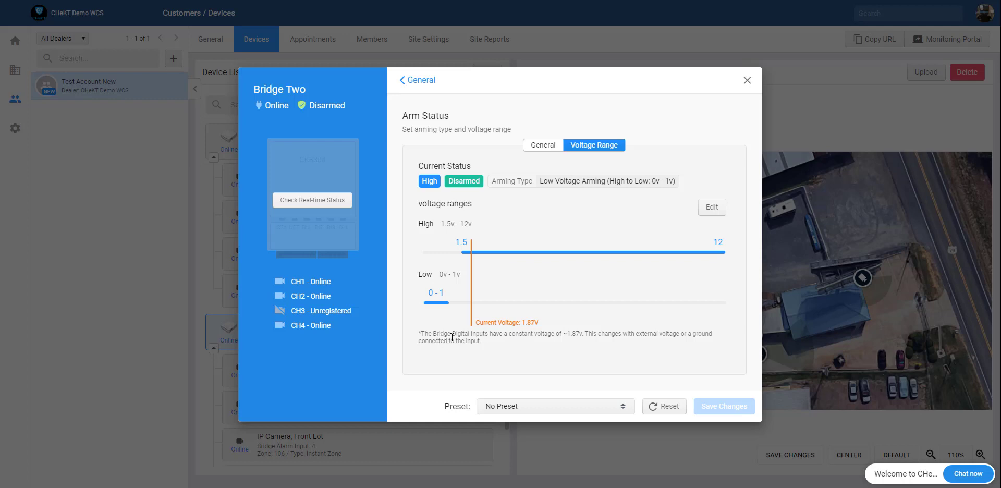
Step: Edit the voltage ranges, trying a high-range minimum of 3.2 and a low-range maximum of 2.8
mouse_move(472, 343)
left_mouse_down()
mouse_move(428, 333)
mouse_move(489, 338)
left_mouse_up()
left_click(490, 338)
left_click(711, 207)
left_click_drag(461, 255, 504, 253)
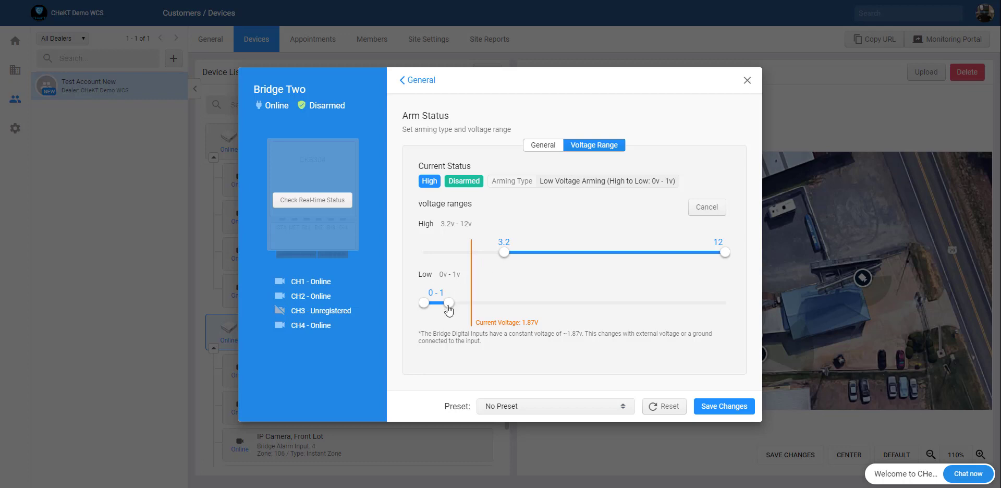
left_click_drag(447, 305, 493, 304)
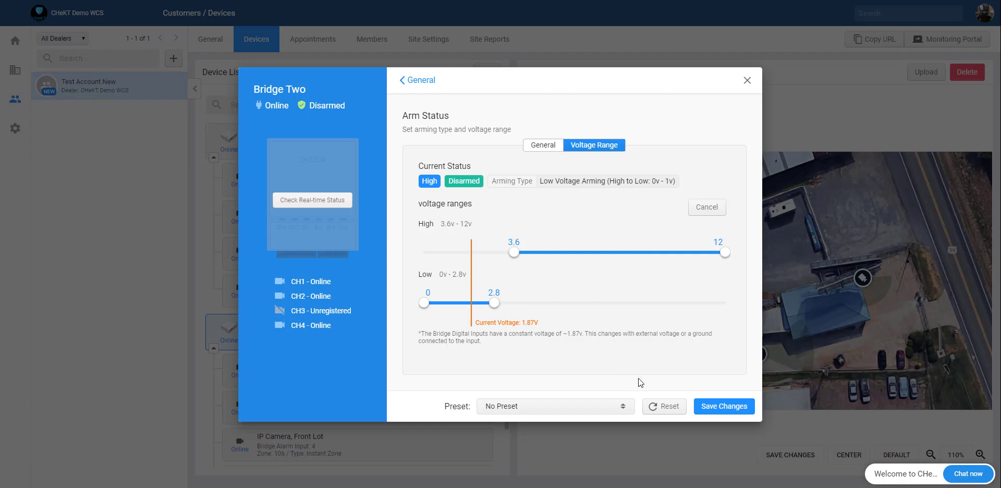
Step: Reset the voltage ranges to defaults and close Bridge Two's settings
left_click(671, 407)
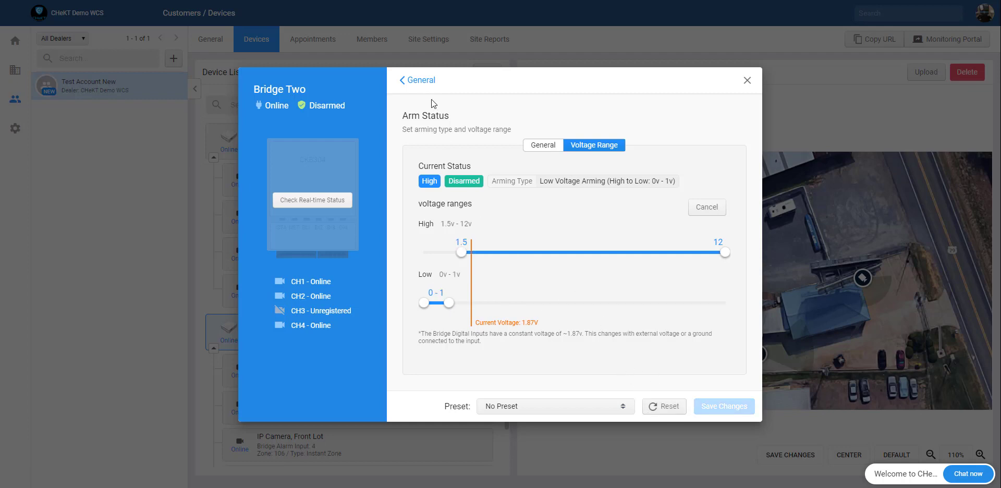
left_click(418, 80)
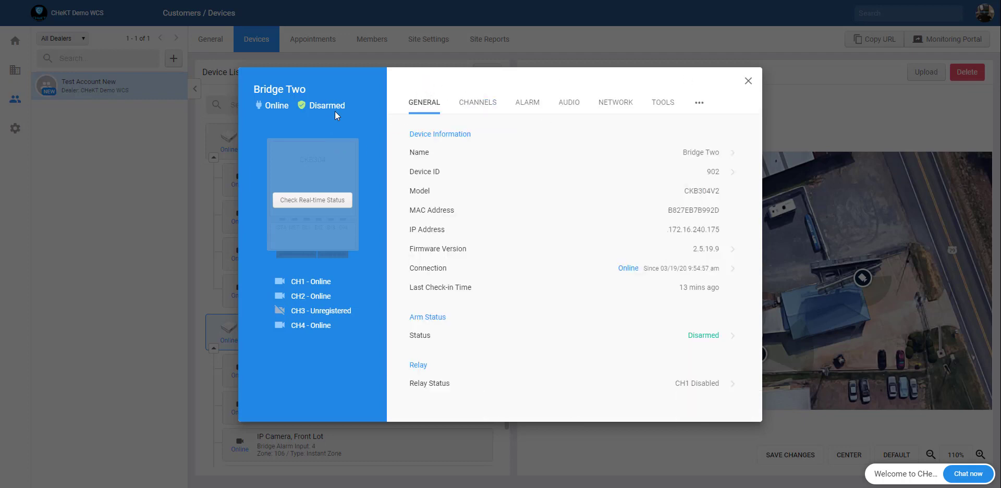
left_click(748, 81)
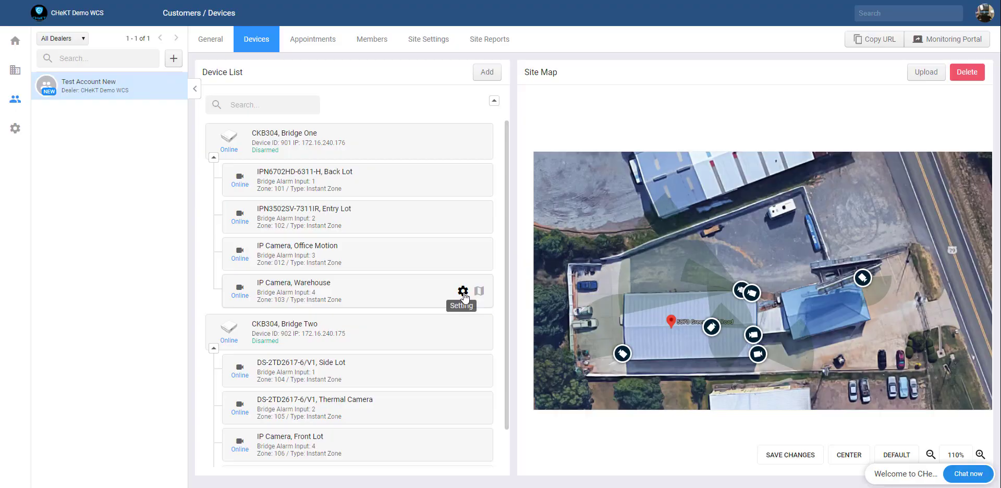
Step: Change the Warehouse camera's alarm Zone Type to 24-Hour Zone and save it
left_click(463, 293)
left_click(503, 103)
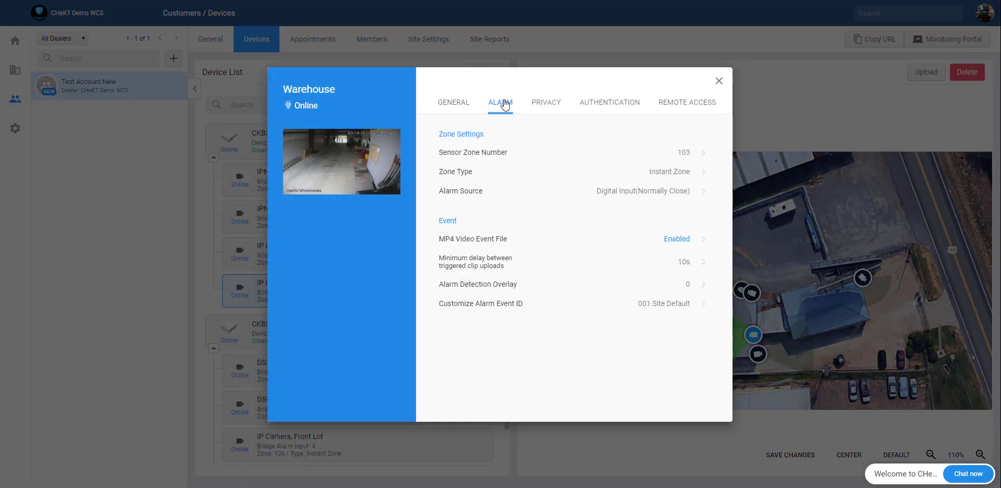
left_click(472, 177)
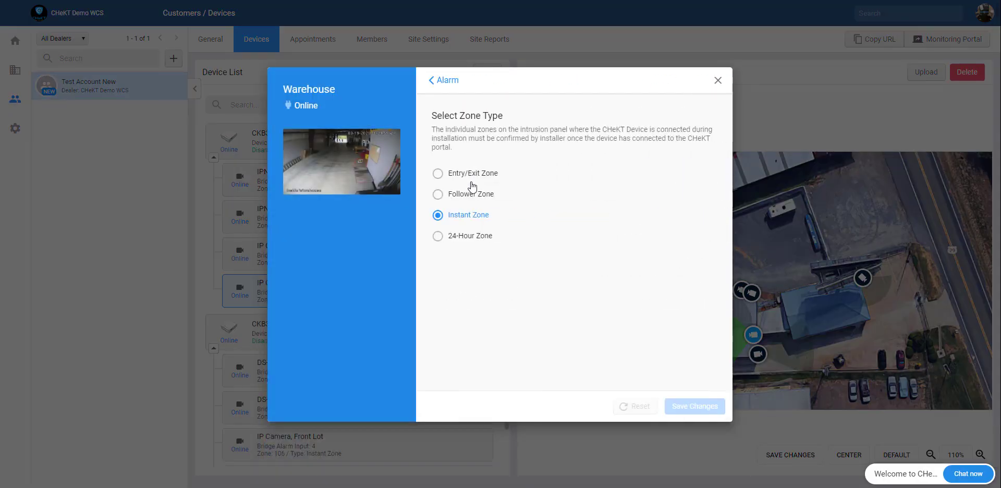
left_click(474, 243)
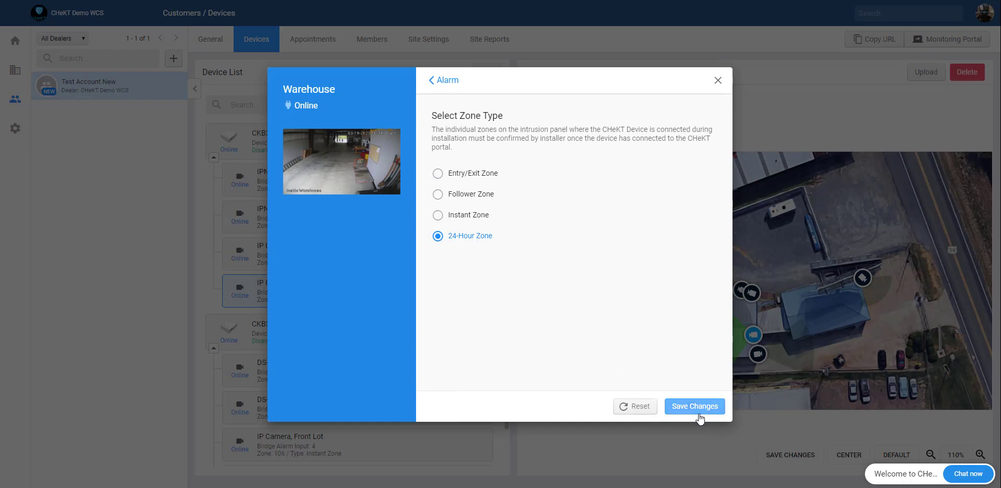
left_click(698, 410)
left_click(494, 263)
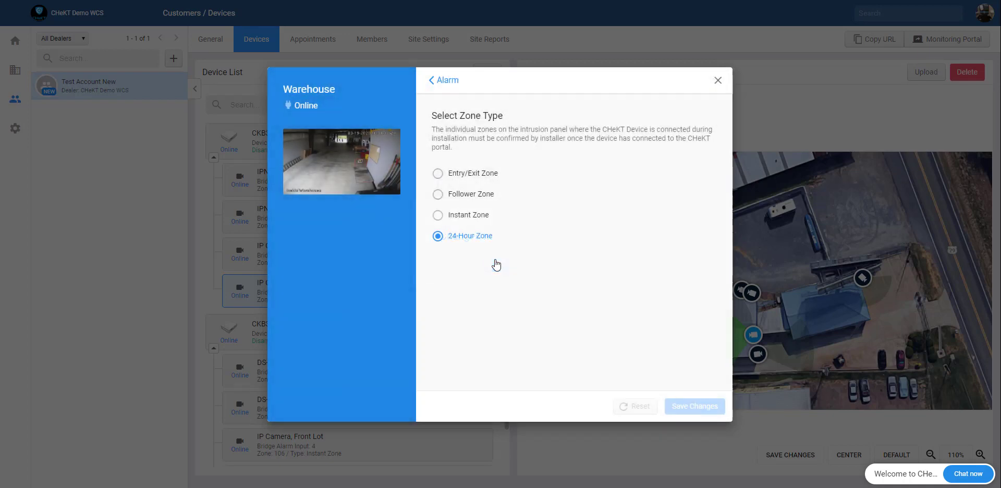
left_click(445, 82)
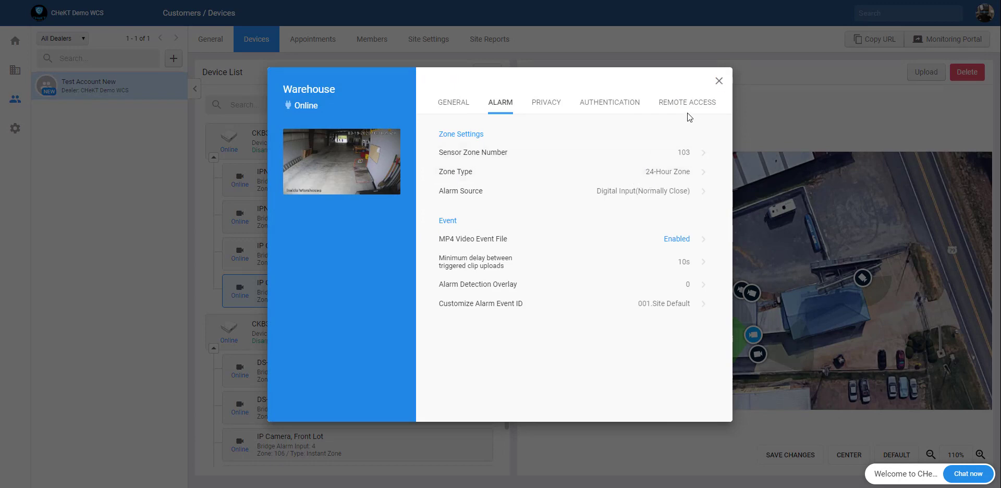
left_click(718, 81)
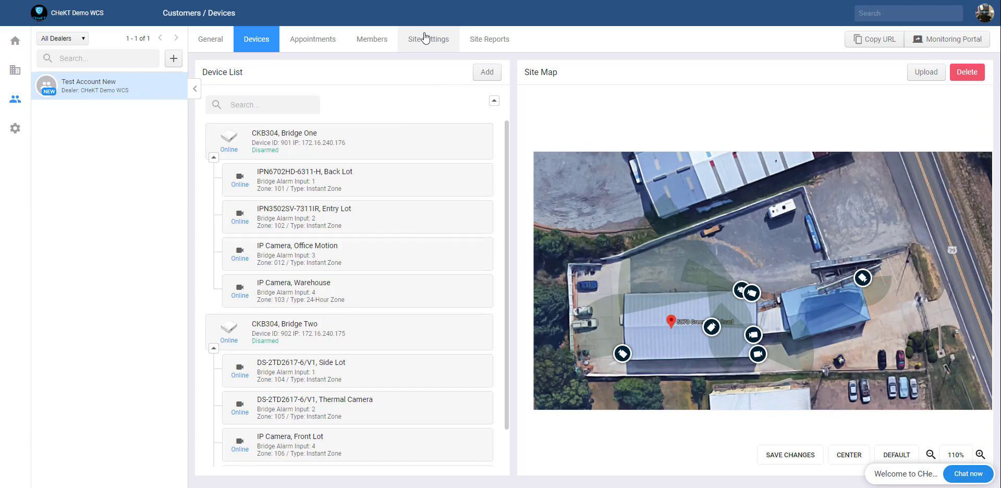
Step: Show the CHeKT Defined Alarm Codes in the site's Alarm Library
left_click(425, 37)
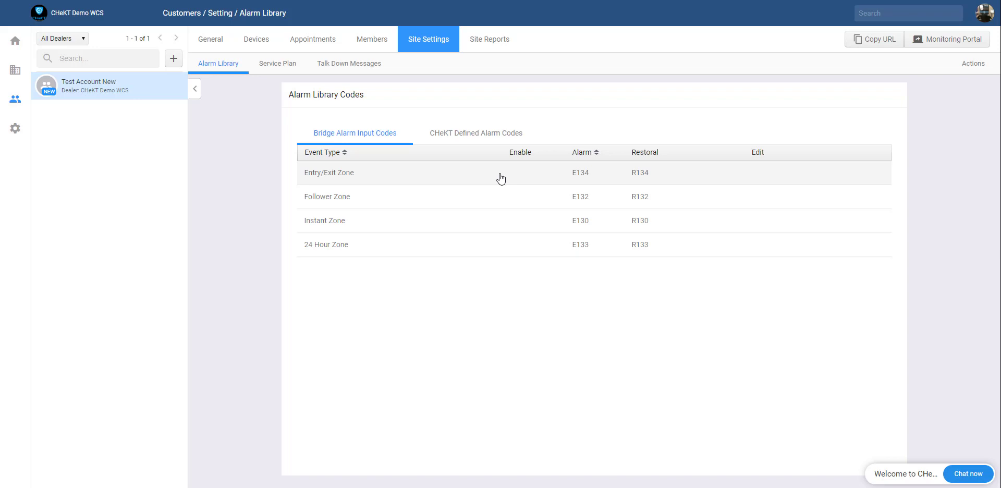
left_click(477, 137)
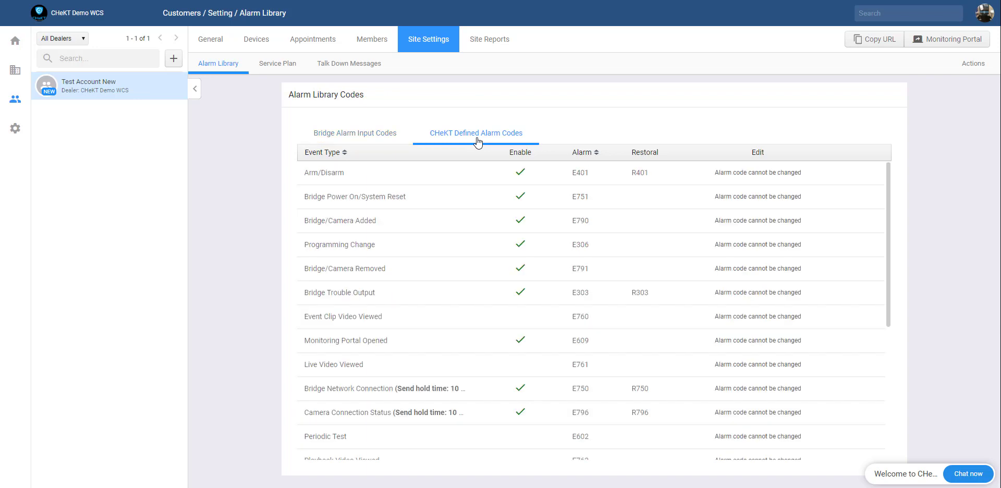
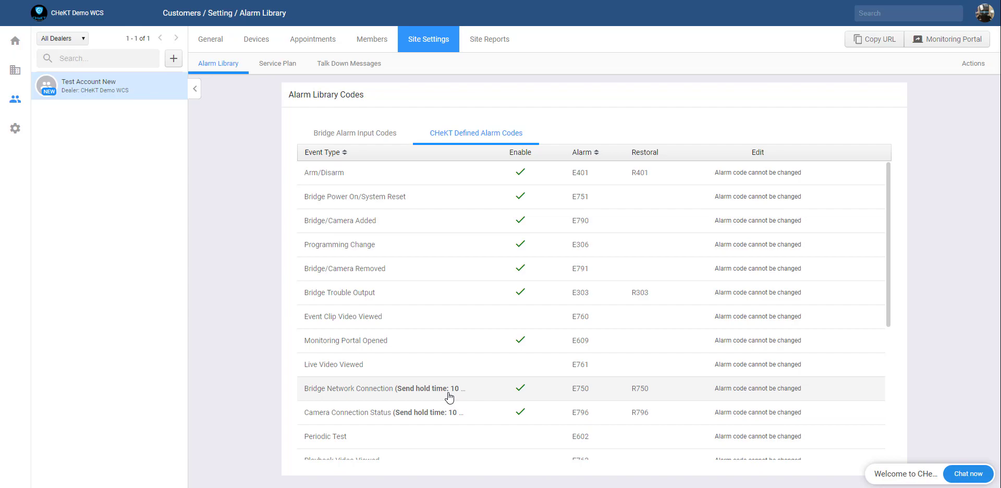
Step: Inspect the Bridge Network Connection event settings and close them without saving
left_click(485, 400)
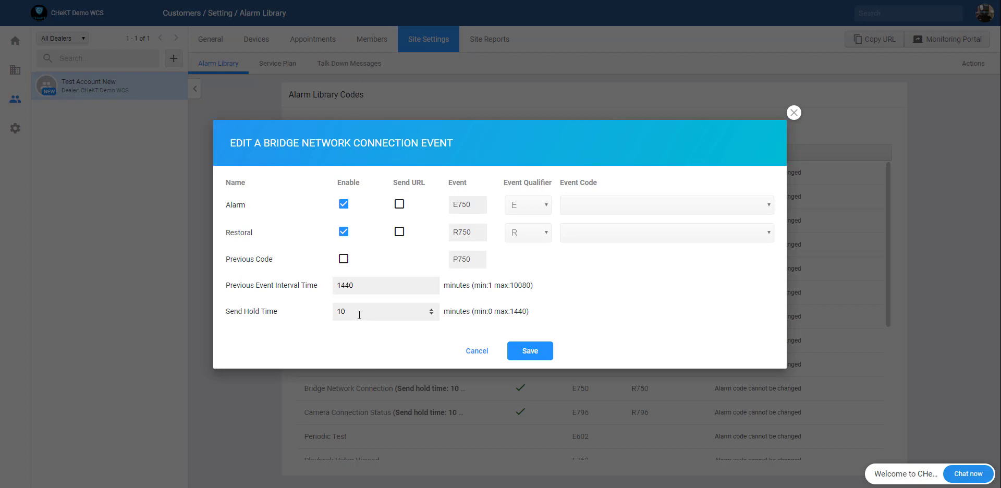
left_click_drag(327, 311, 346, 316)
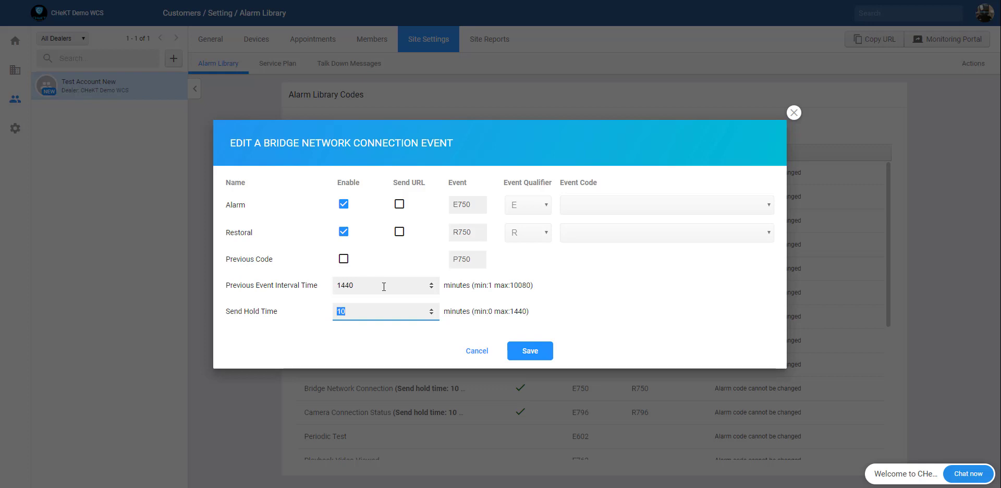
left_click(793, 112)
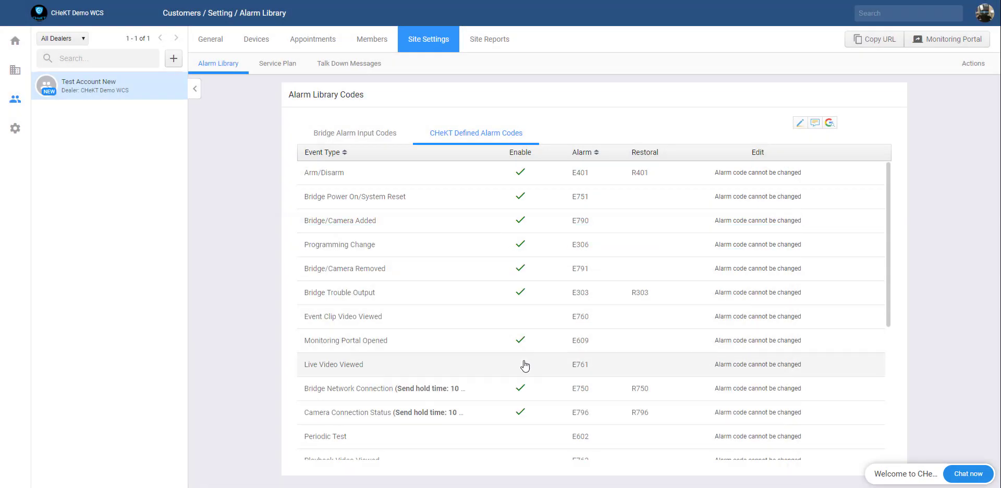
scroll(476, 369, "down", 5)
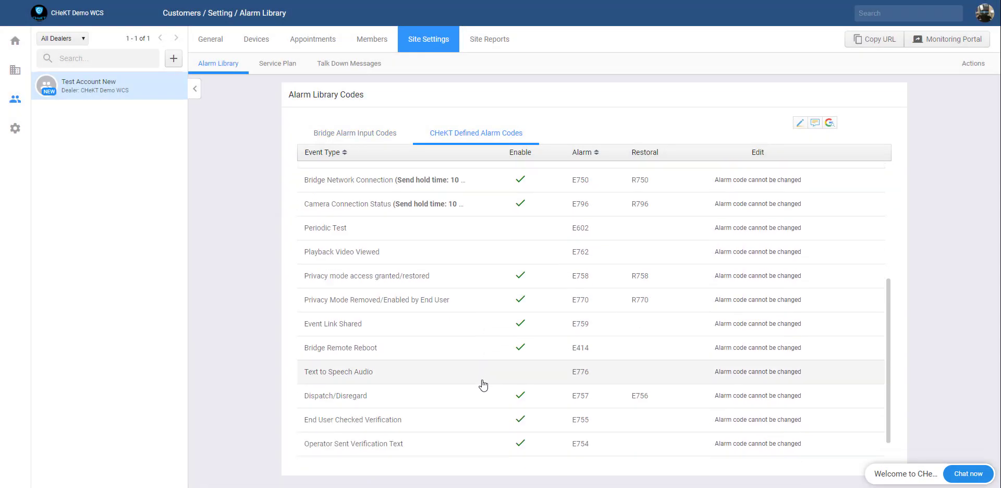
scroll(424, 395, "up", 5)
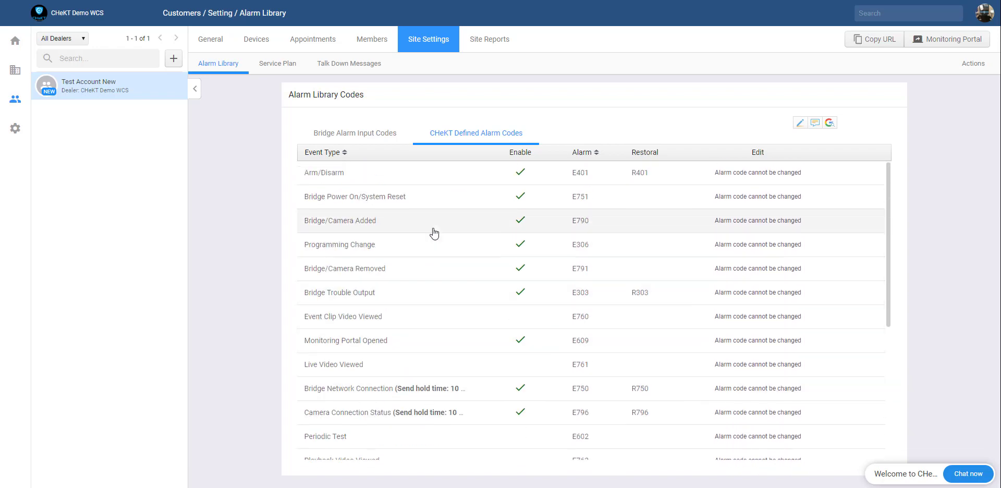
Step: Enable Instant Zone alarm and restoral with event code 136 Outdoor and save
left_click(356, 137)
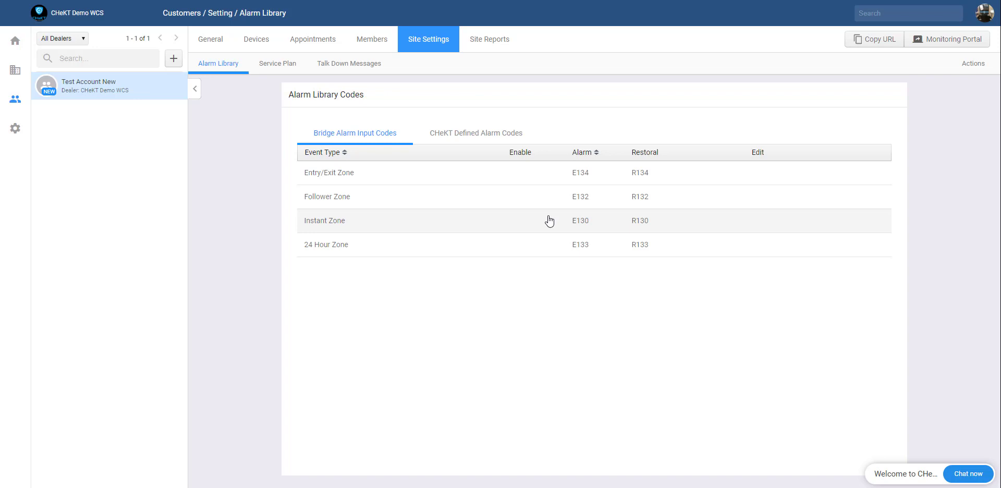
left_click(521, 228)
left_click(344, 243)
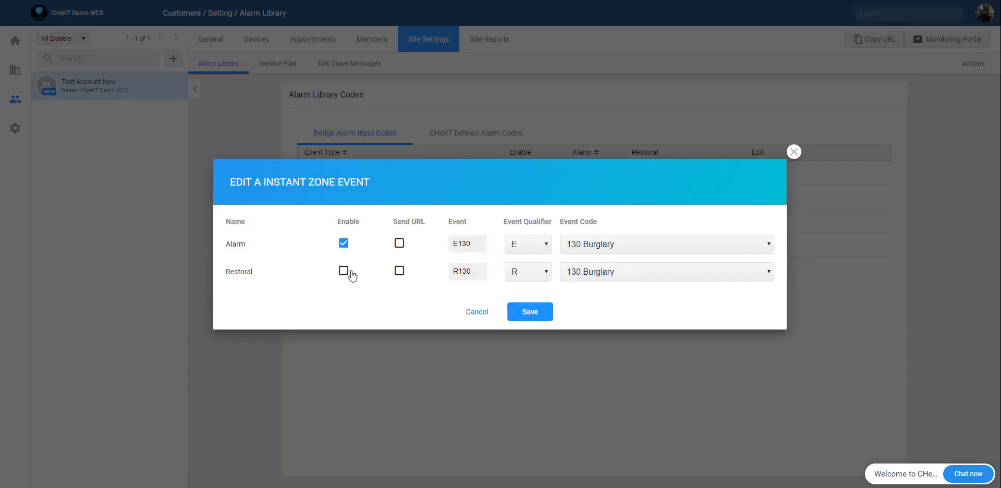
left_click(344, 271)
left_click(579, 245)
scroll(634, 295, "down", 1)
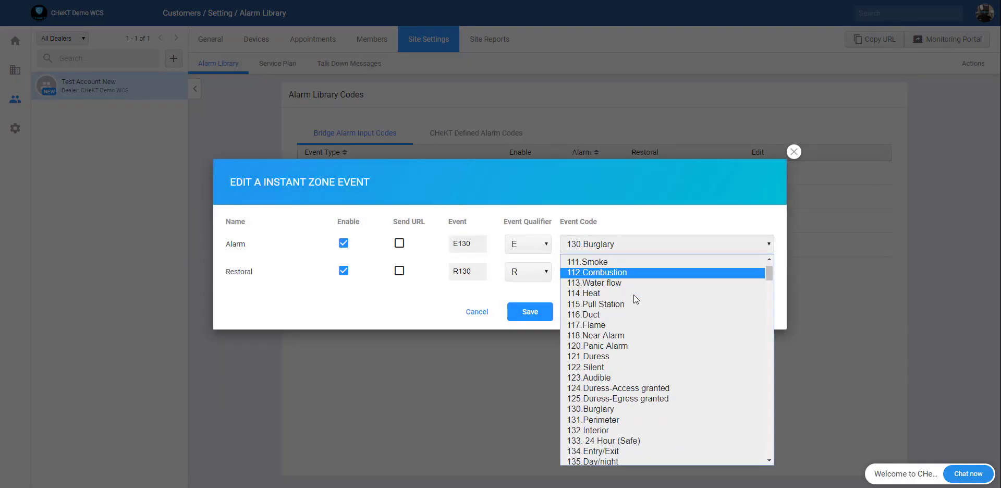
scroll(633, 295, "down", 2)
left_click(640, 408)
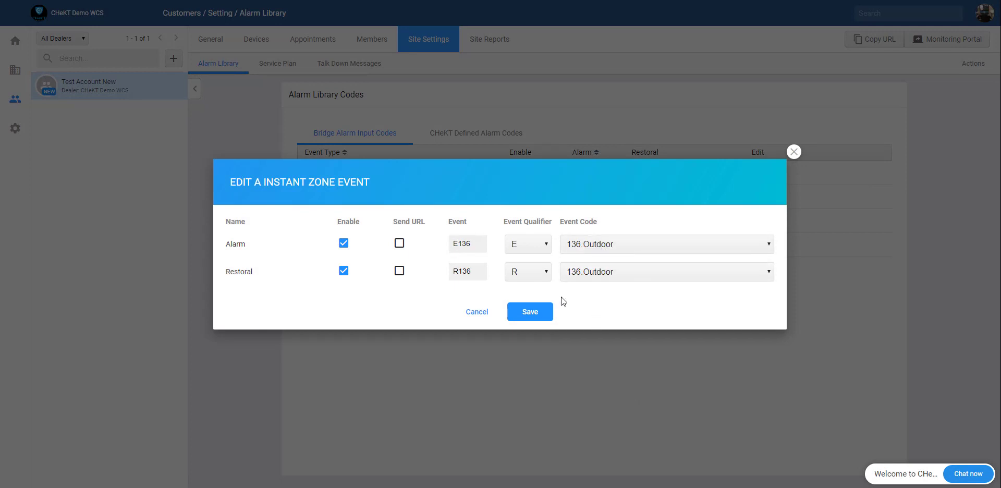
left_click(542, 312)
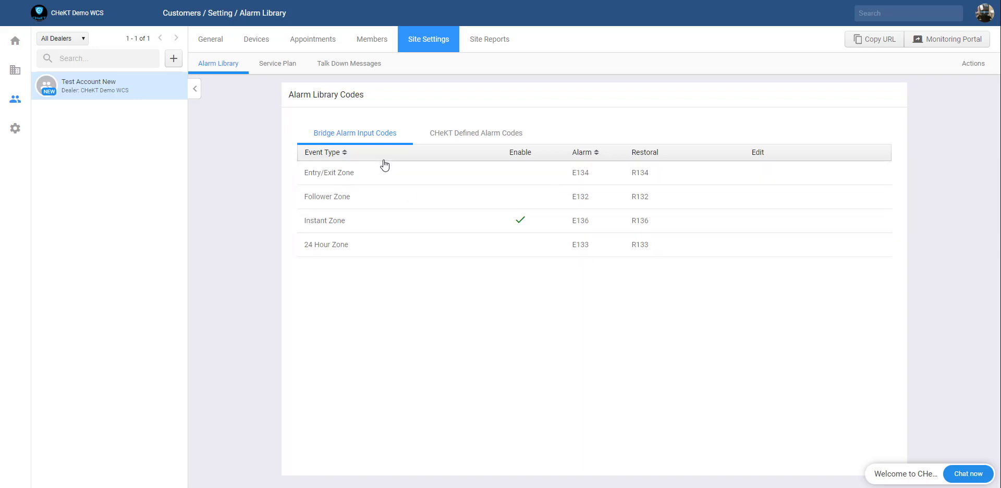
Step: Add Talk Down, 2-Minute Playback Storage and Remote Device Connection to the plan, confirming the change
left_click(282, 69)
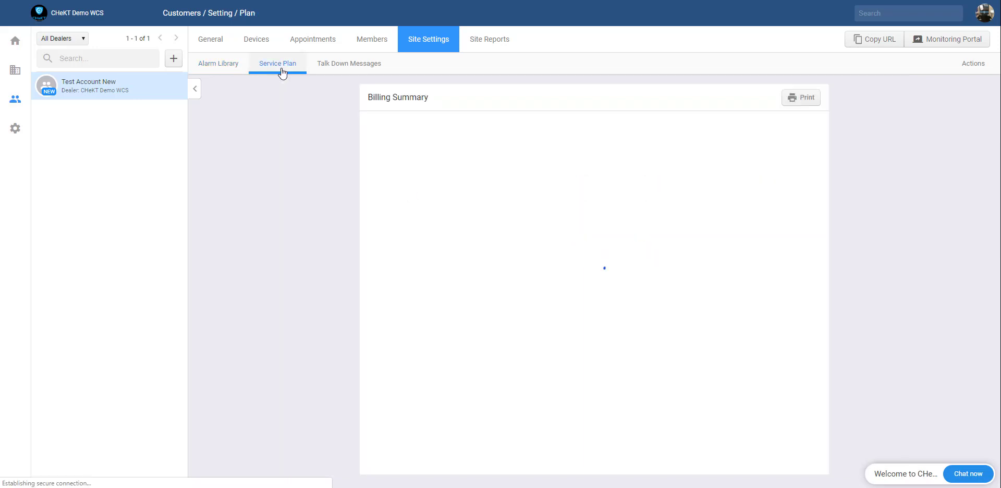
scroll(302, 227, "down", 1)
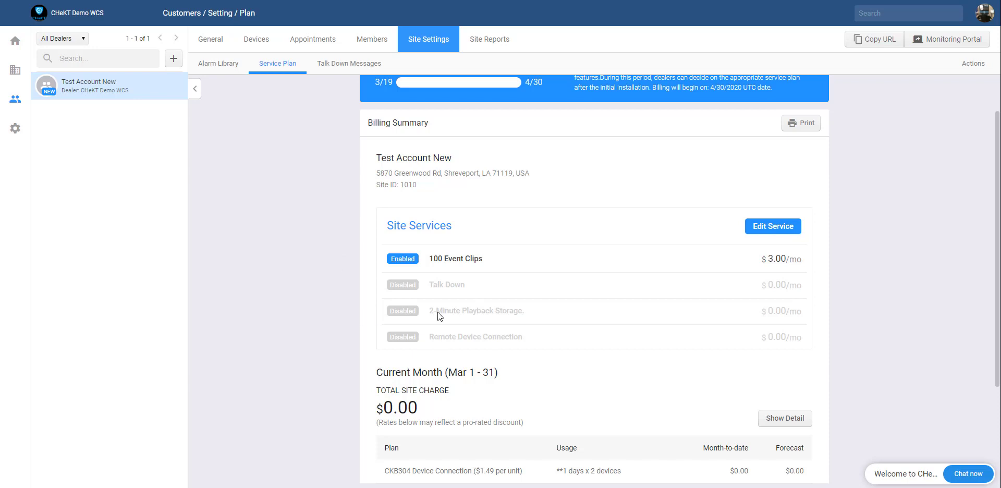
scroll(470, 311, "up", 1)
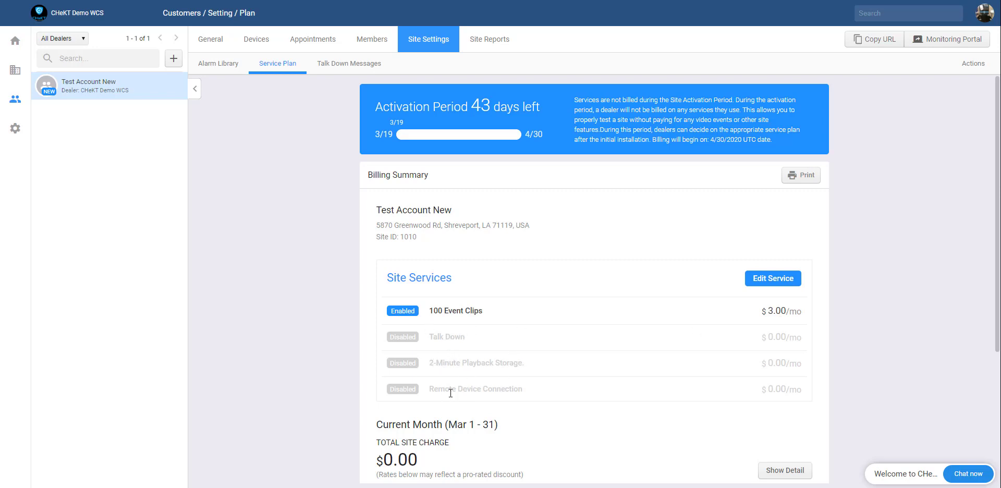
left_click(761, 282)
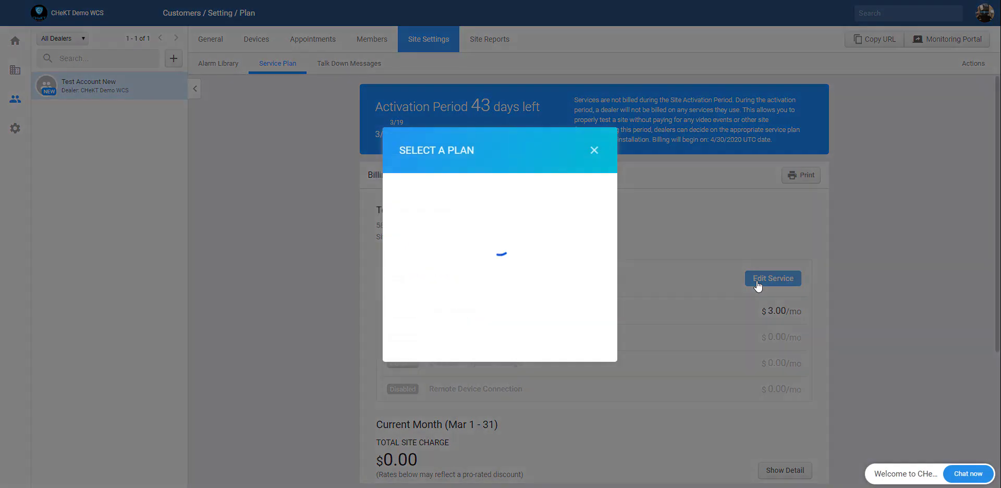
left_click(410, 259)
left_click(405, 286)
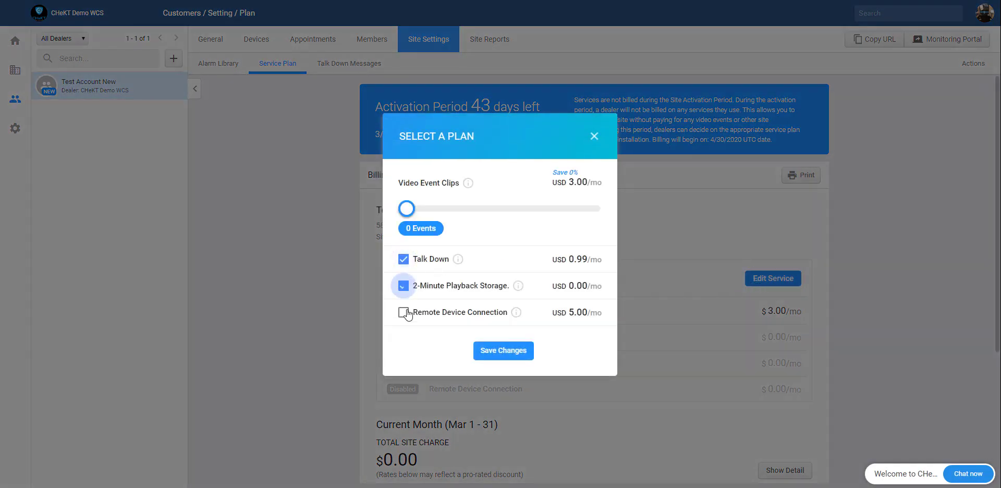
left_click(405, 313)
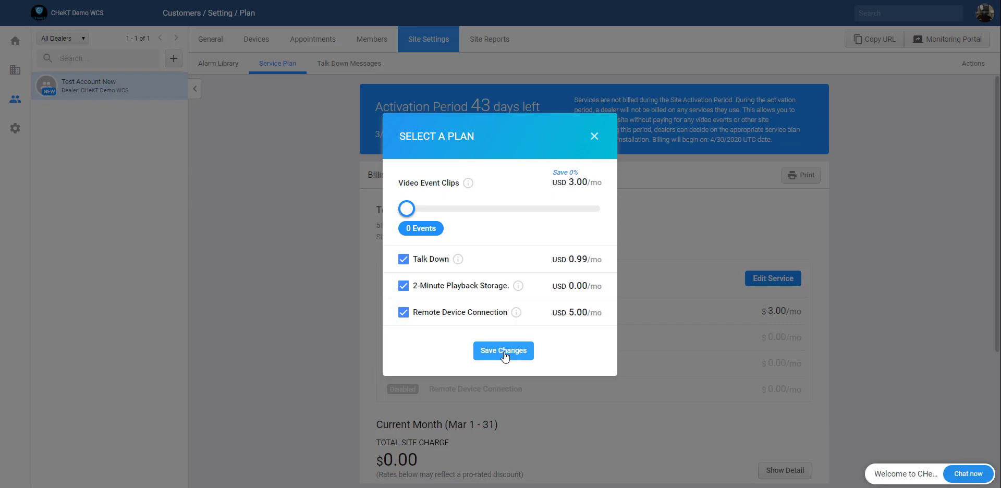
left_click(504, 352)
left_click(525, 324)
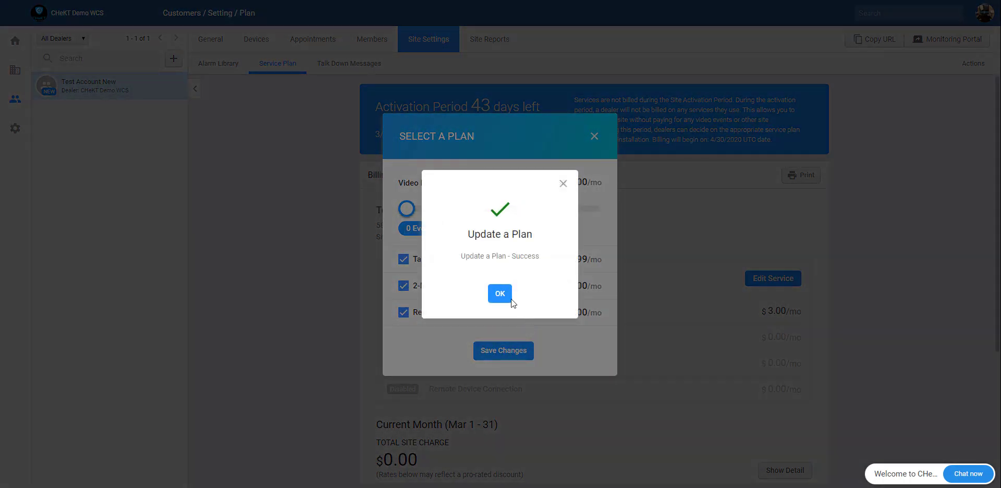
left_click(510, 298)
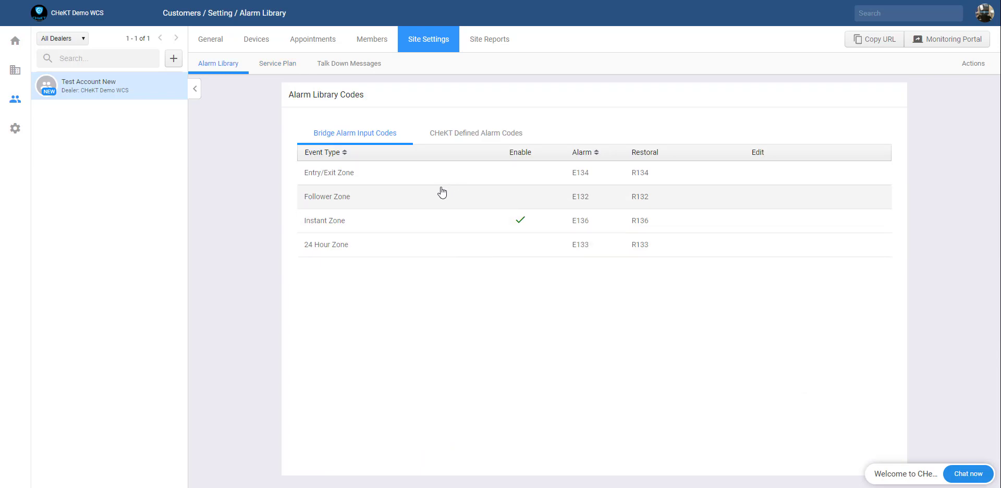
Step: Create a site TTS talk-down message reading 'This is a protected property. Please leave immediately'
left_click(348, 65)
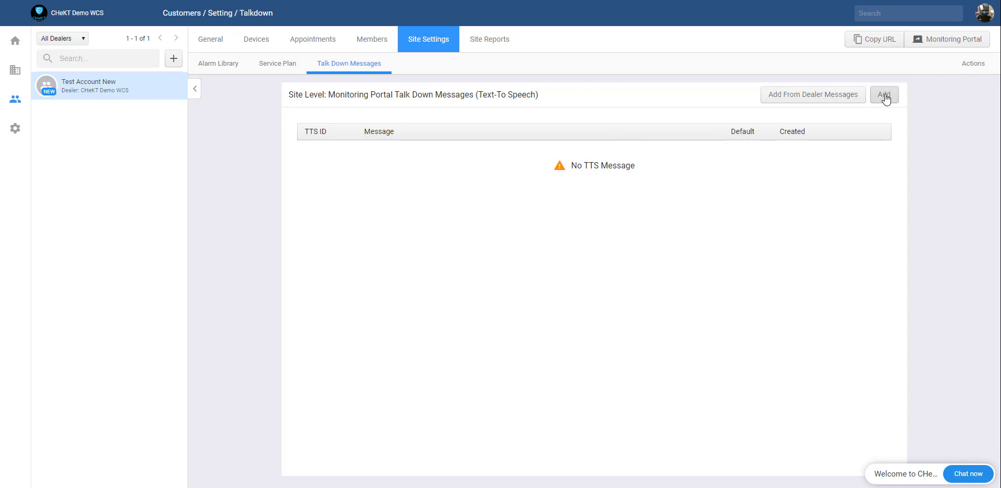
left_click(885, 97)
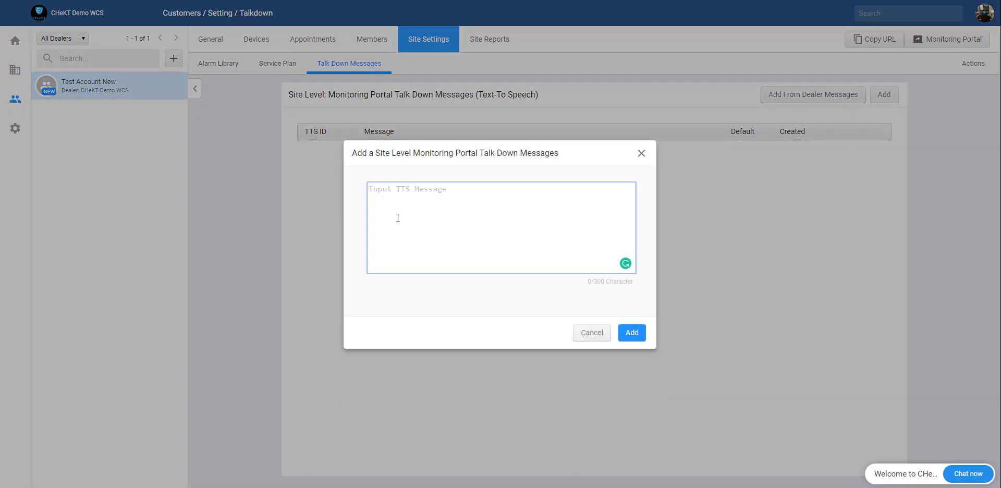
type("This is a protected prope")
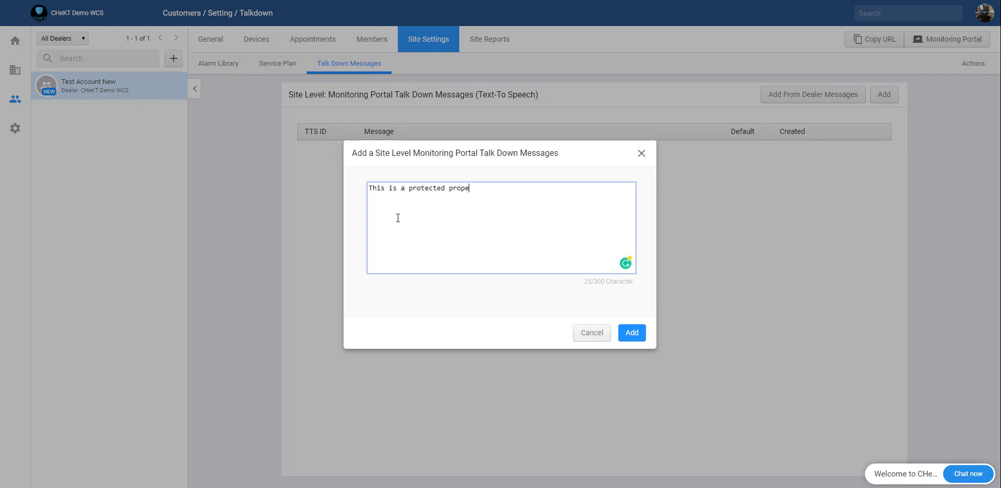
type("rty. Please leave immediately.")
left_click(633, 334)
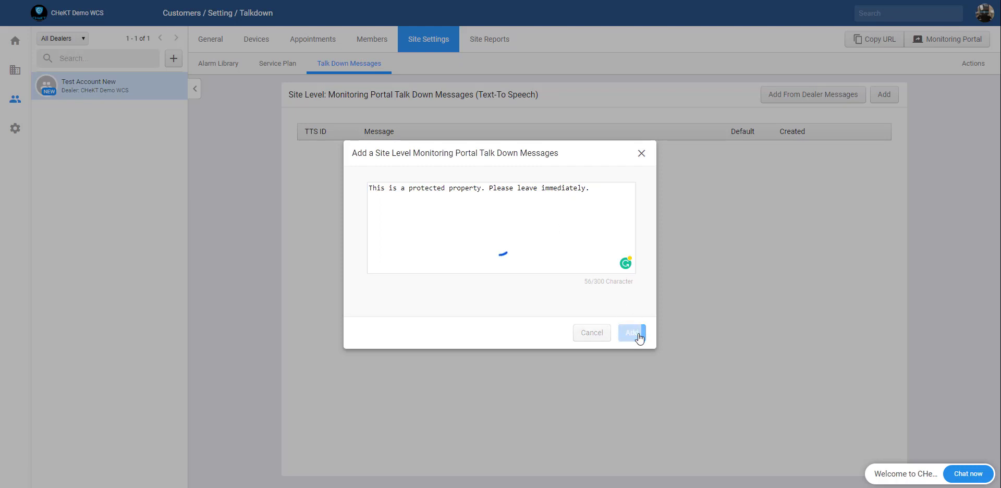
left_click(500, 293)
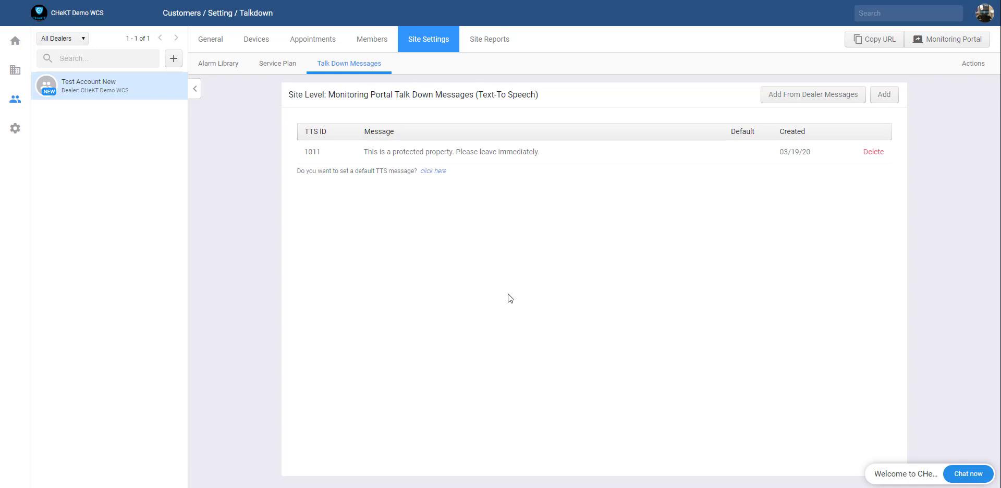
Step: Review the site's audit log under Reports, then return to Activity Logs and open Devices
left_click(492, 49)
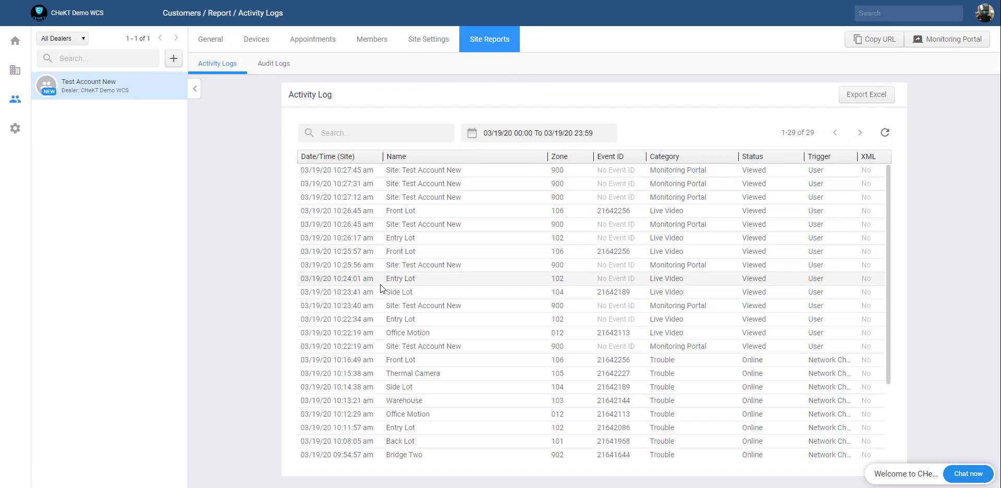
left_click(282, 68)
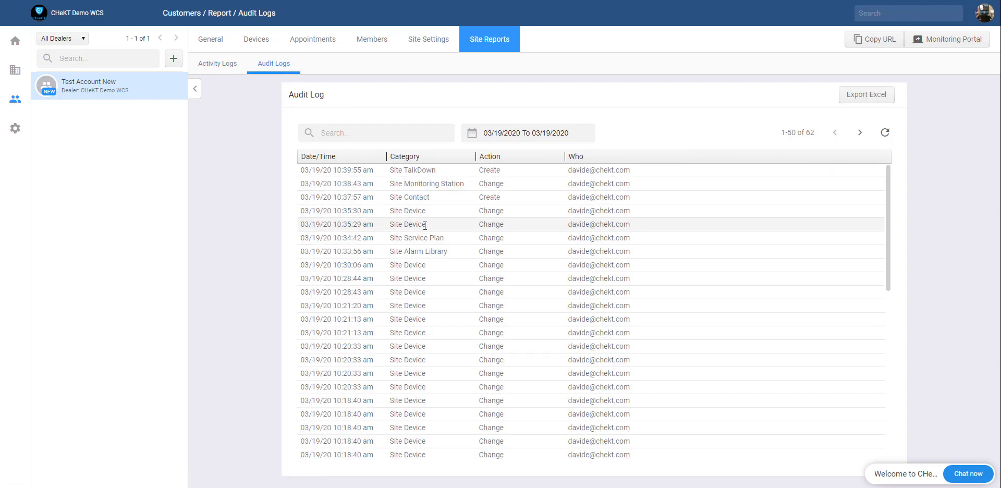
scroll(425, 226, "down", 3)
scroll(420, 225, "up", 3)
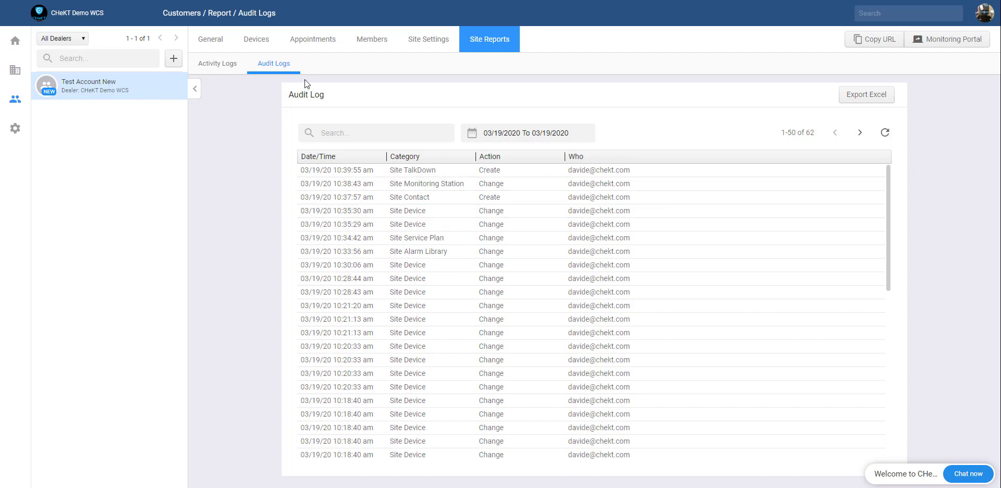
left_click(221, 65)
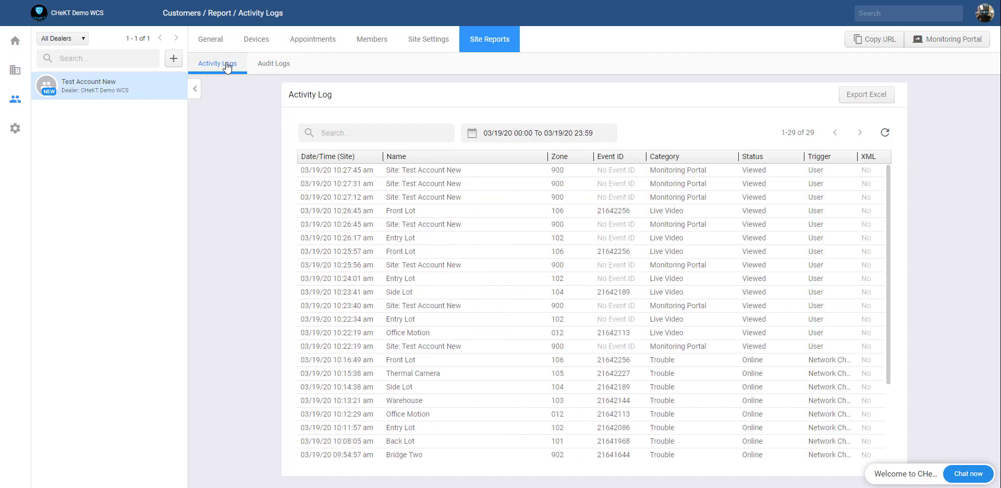
left_click(263, 42)
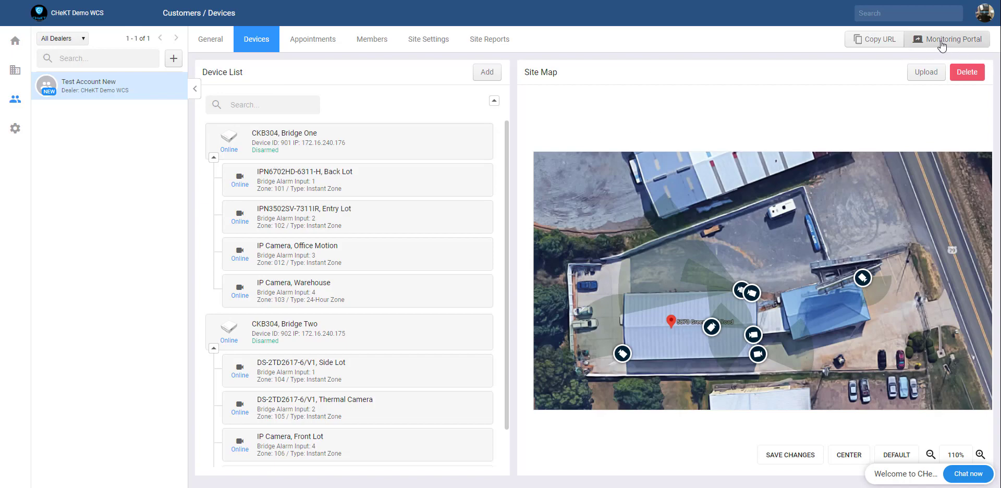
Step: Open the site in the Monitoring Portal and bring up the Office Motion camera's live view
left_click(941, 45)
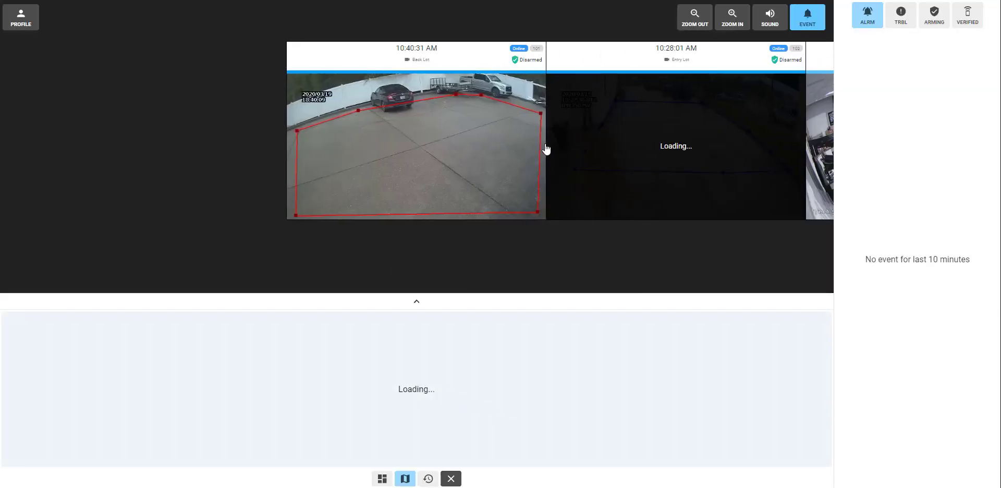
left_click(434, 193)
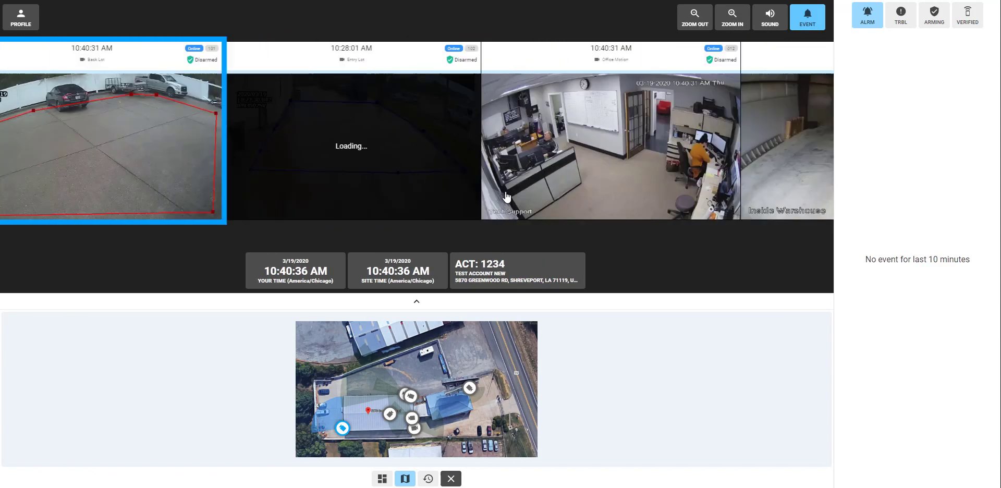
left_click(570, 147)
left_click(407, 177)
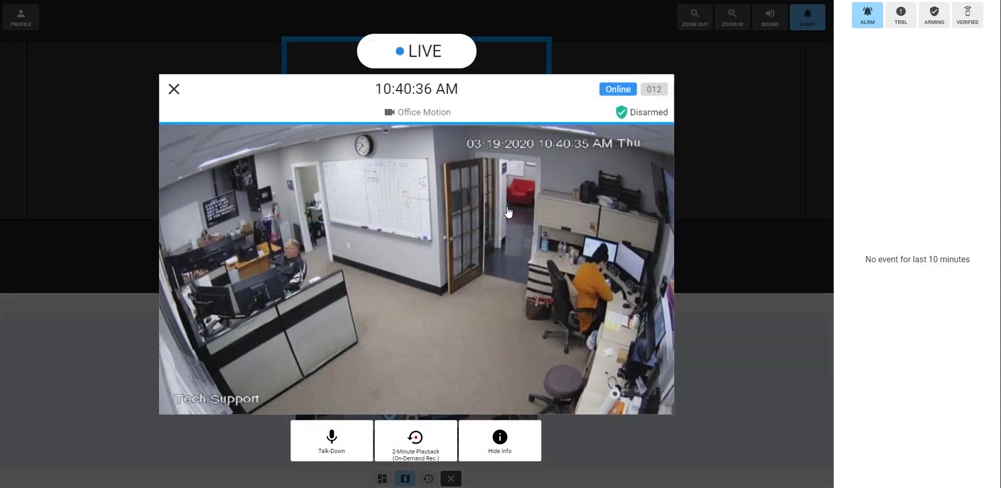
Step: Send the custom talk-down text 'Everyone have a great day.' through the camera
left_click(337, 454)
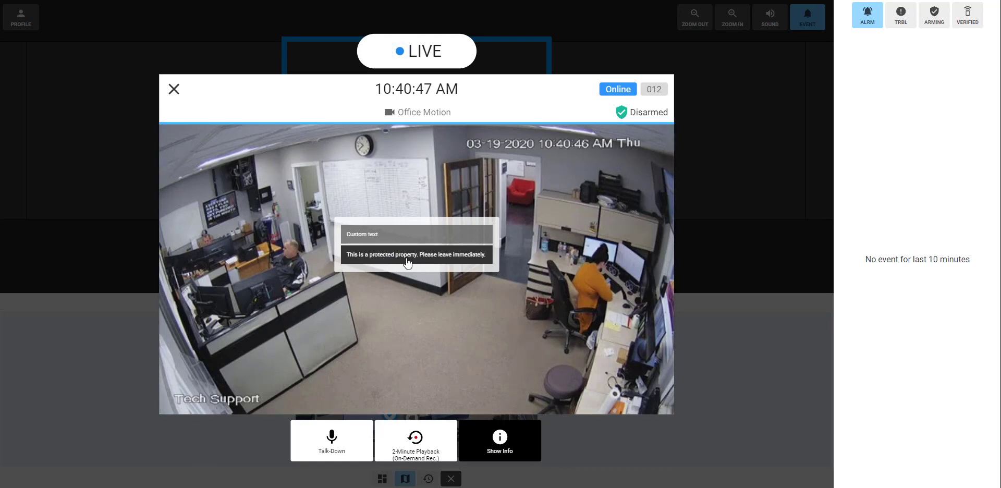
left_click(382, 237)
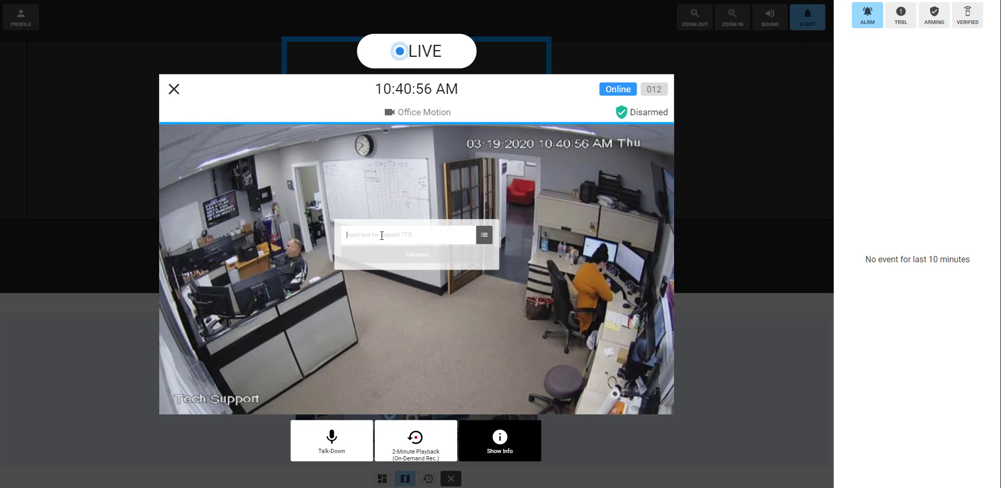
type("Everyone")
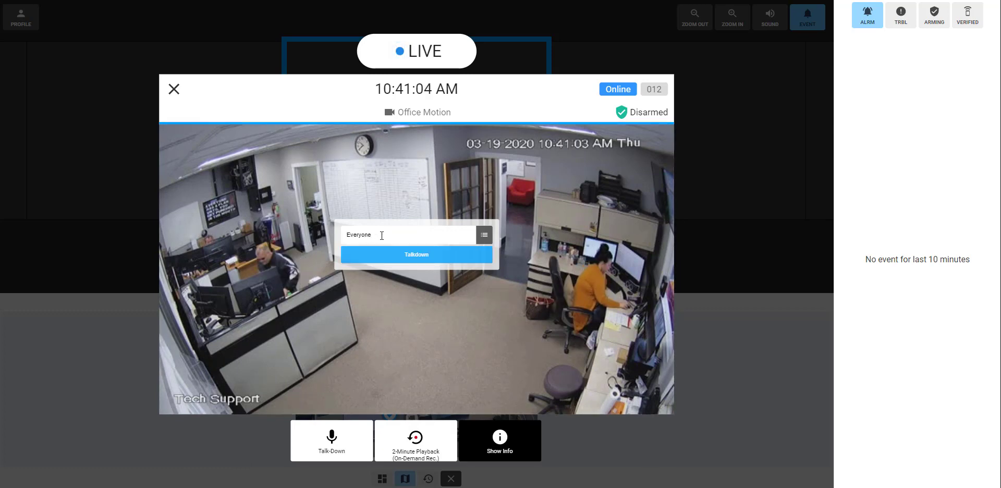
type(" have a great ")
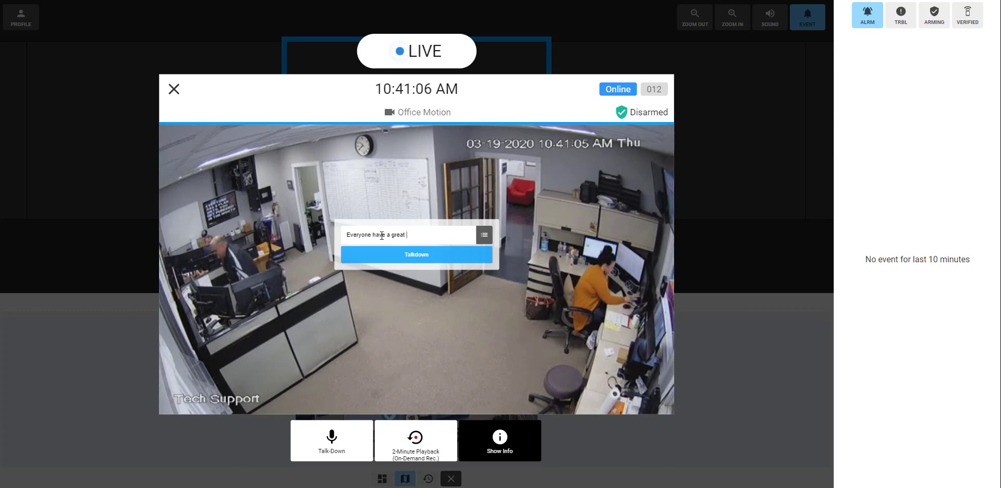
type("day.")
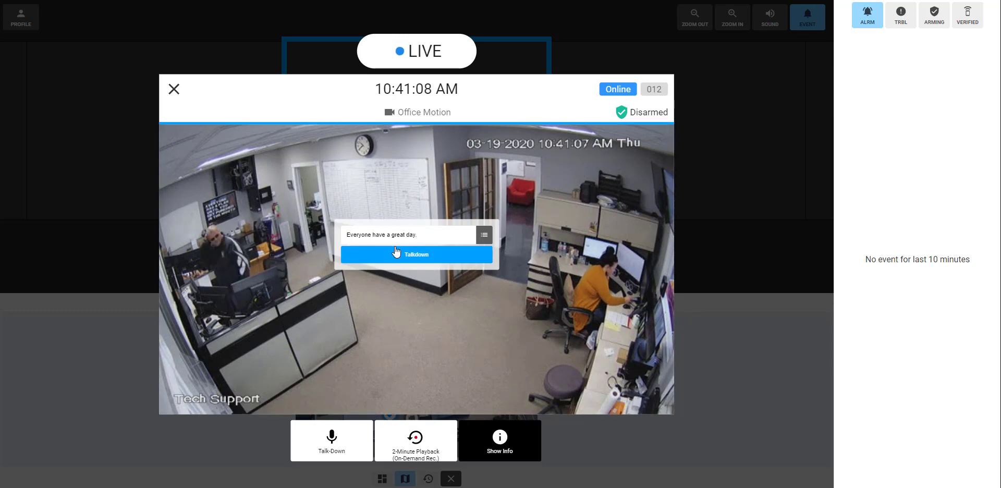
left_click(398, 254)
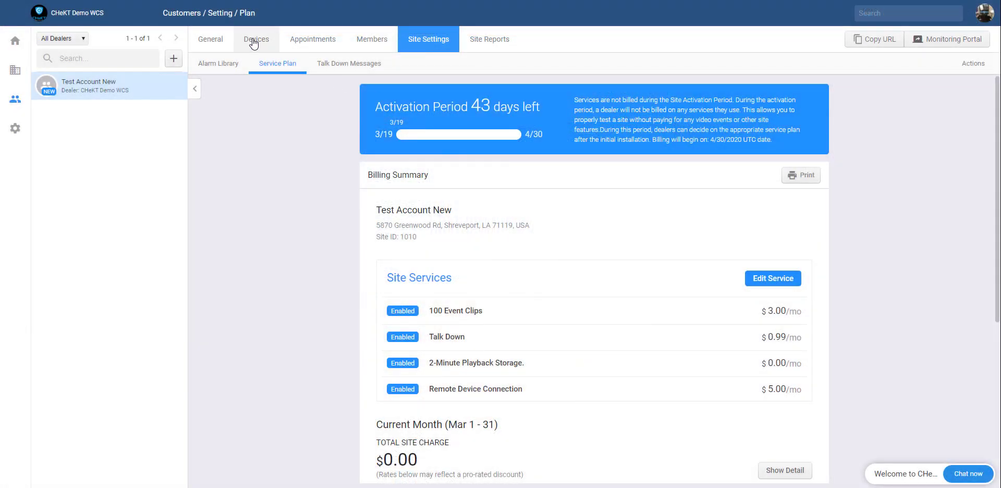
Step: Switch the Side Lot camera's alarm source to ONVIF Event Message (Beta), save, and close settings
left_click(254, 44)
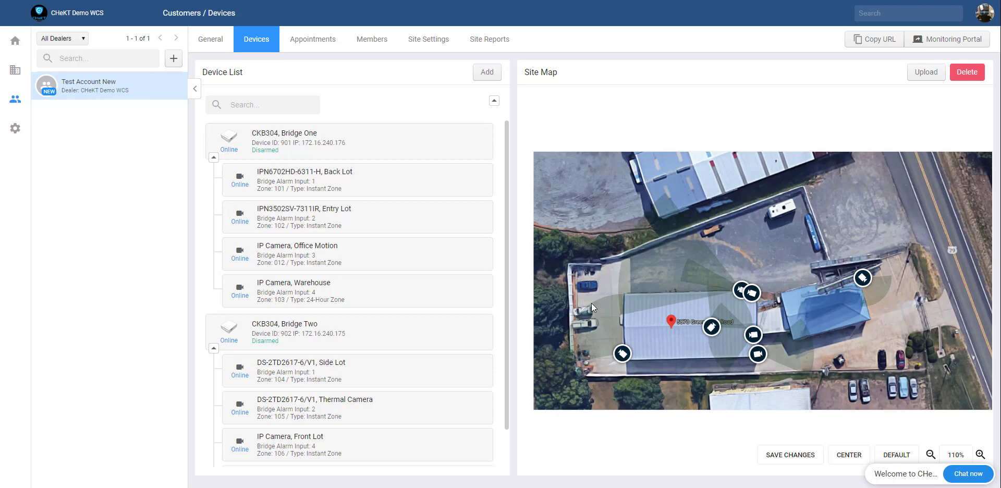
scroll(405, 381, "down", 1)
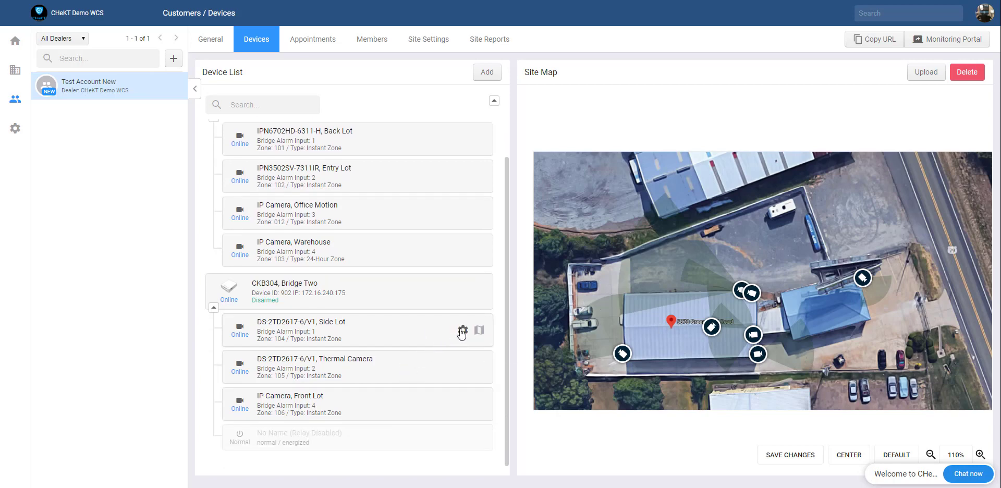
left_click(462, 331)
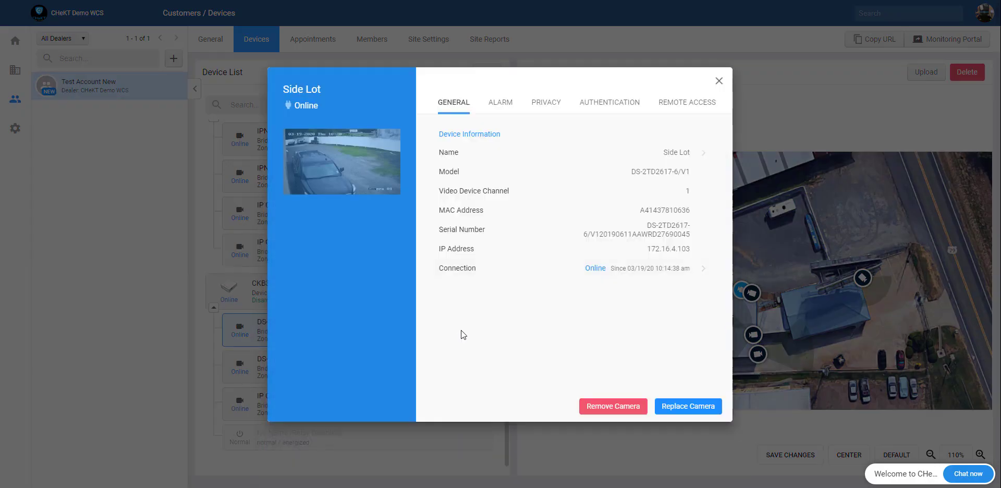
left_click(501, 104)
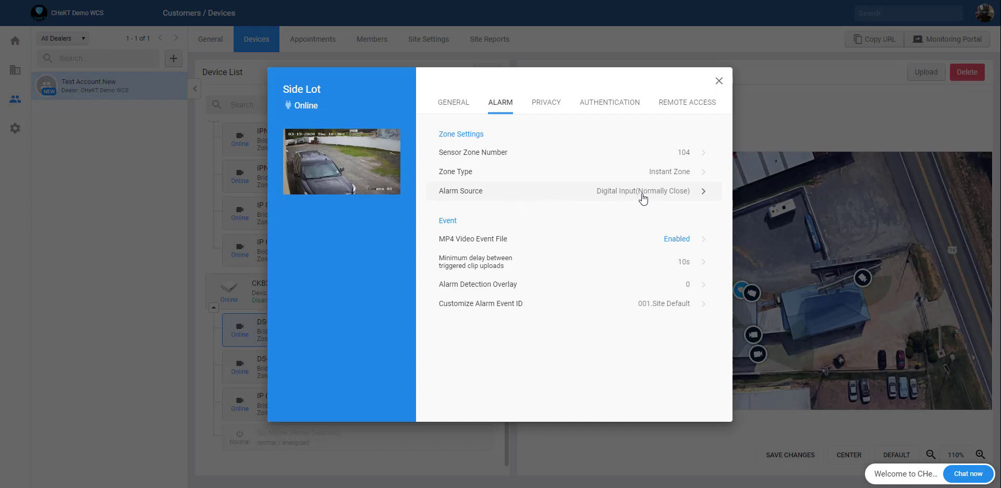
left_click(643, 197)
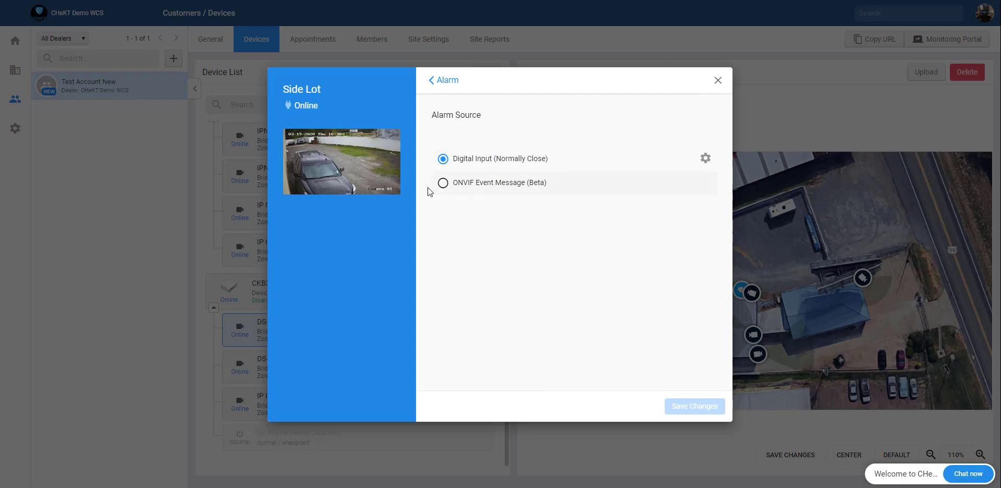
left_click(443, 183)
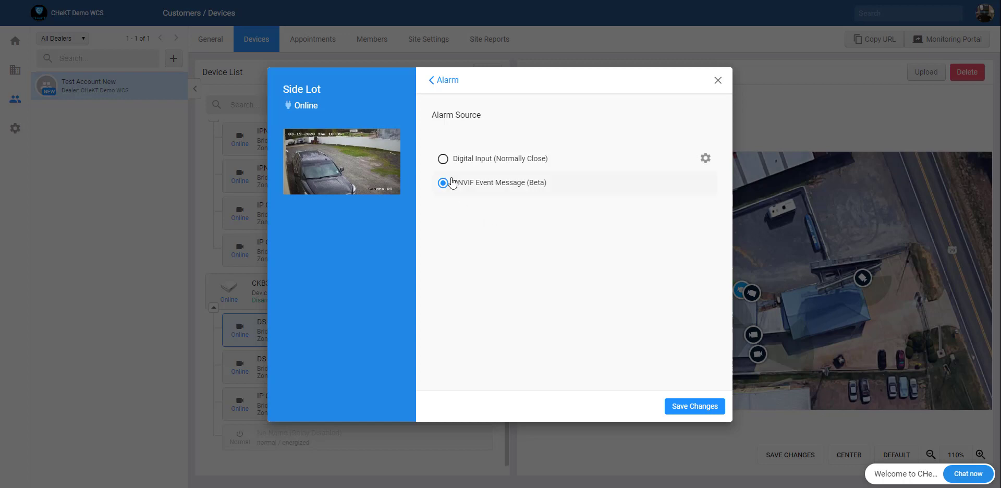
left_click(715, 405)
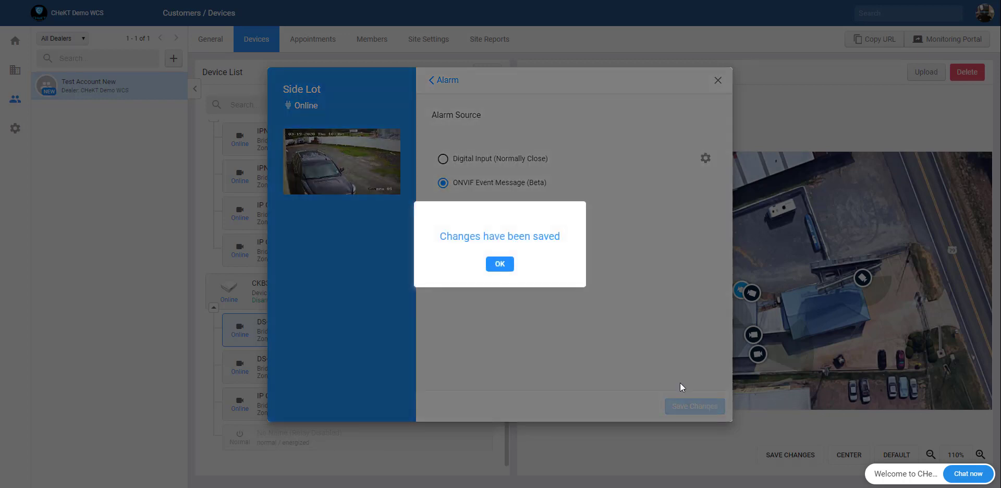
left_click(509, 271)
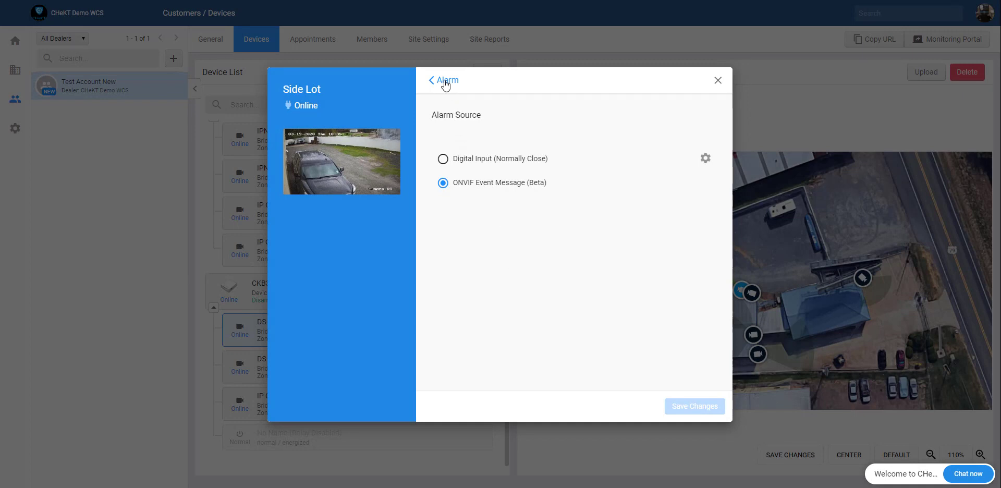
left_click(445, 82)
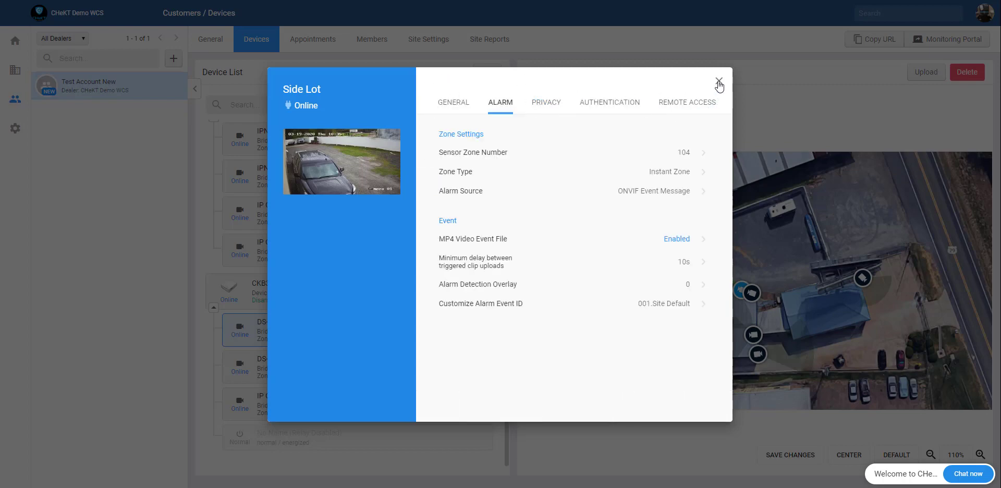
left_click(719, 82)
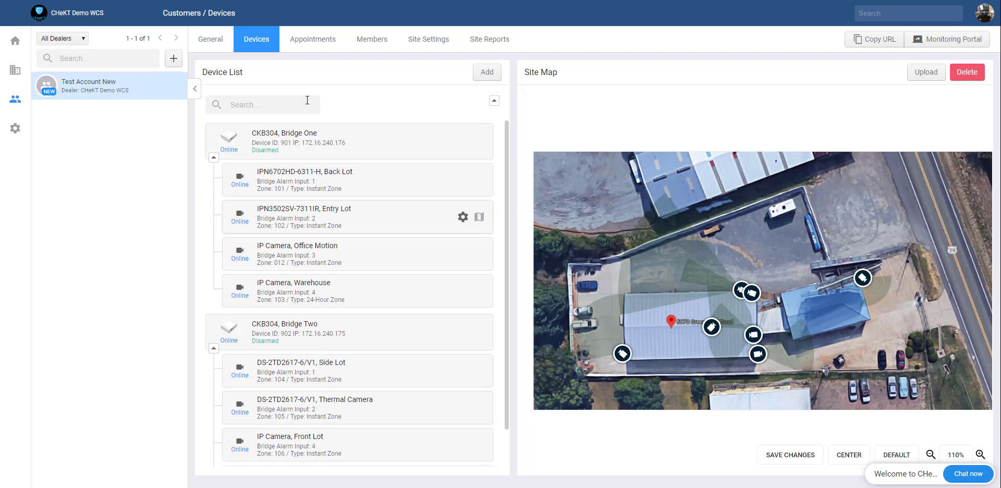
Step: Create a site contact using the saved name suggestion and the contact's phone number
left_click(210, 43)
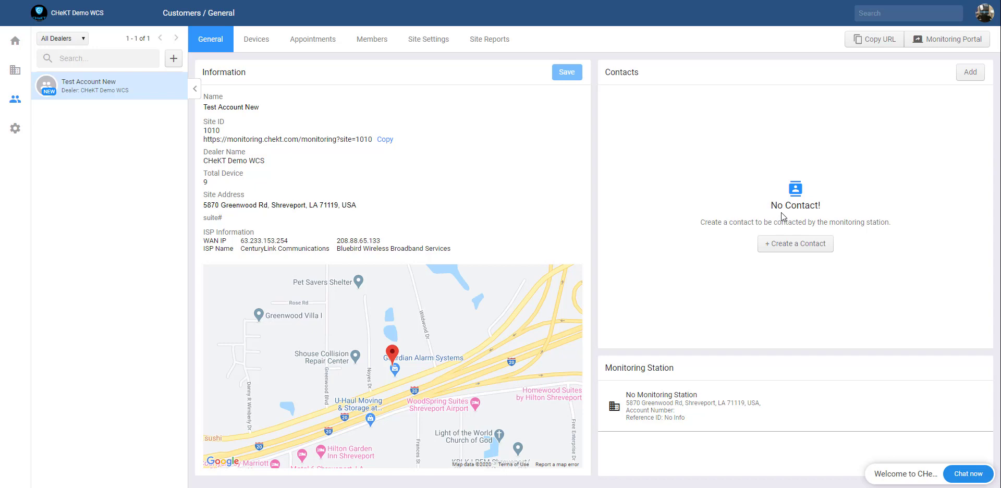
left_click(789, 248)
left_click(411, 180)
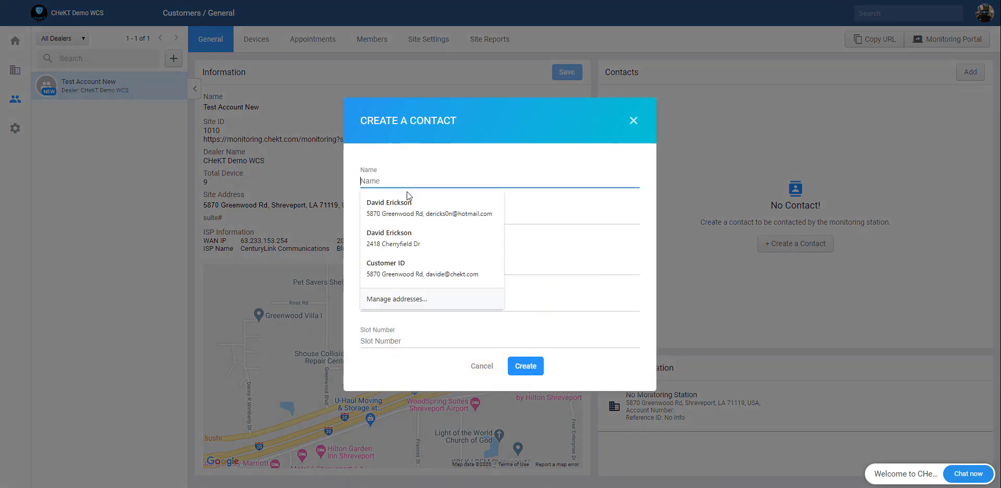
left_click(407, 214)
left_click(404, 218)
left_click(402, 269)
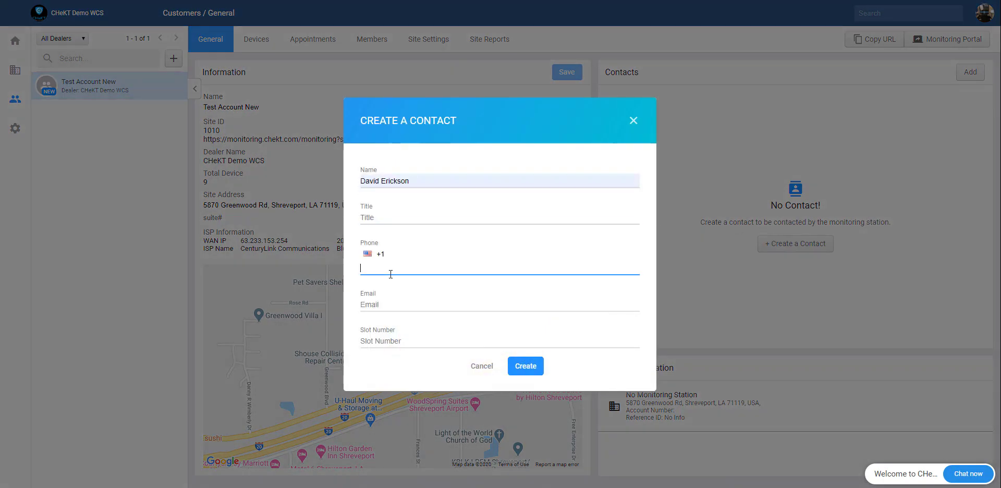
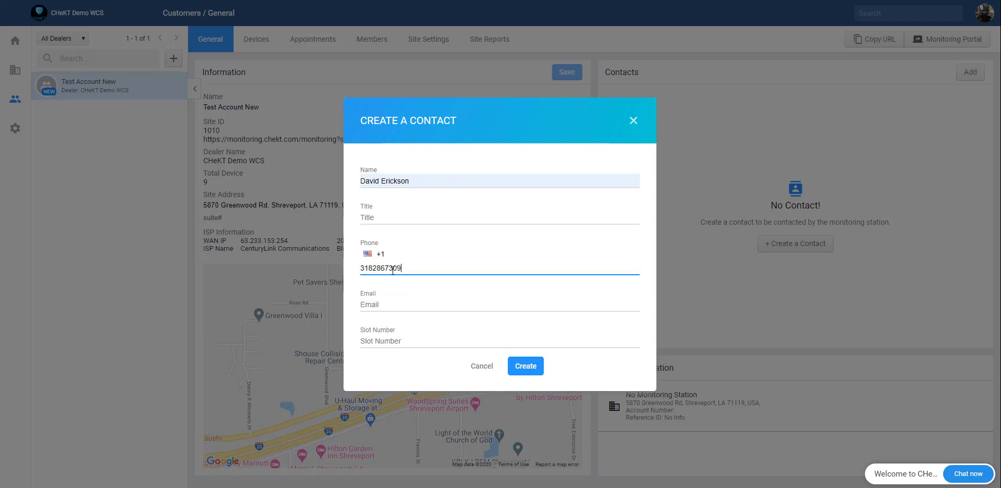
left_click(461, 282)
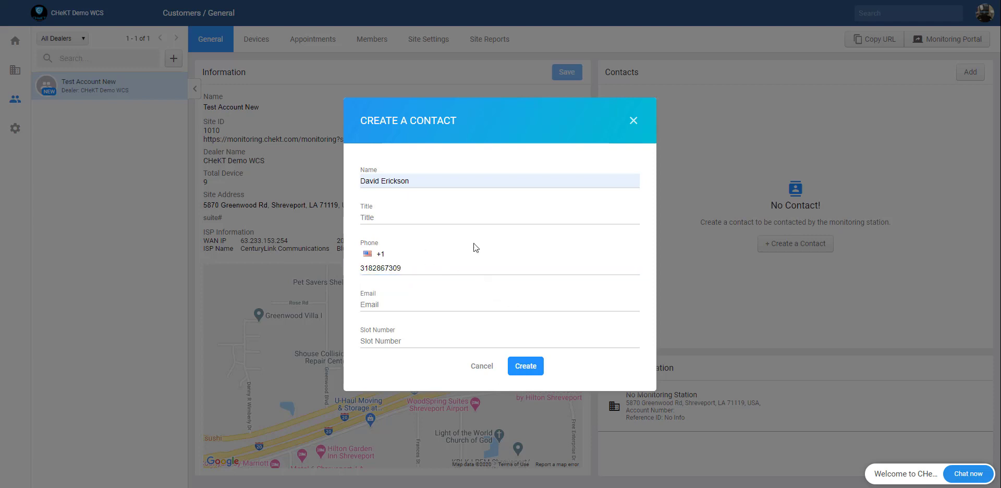
left_click(526, 372)
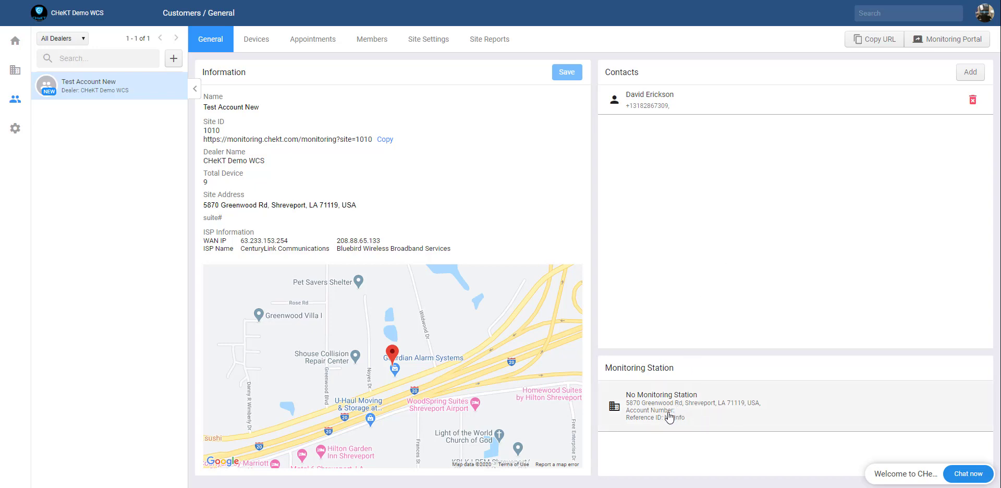
Step: Assign the C.C CHeKT Demo Dealer - Sentinel UK Demo Serv station with the site's account number
left_click(697, 419)
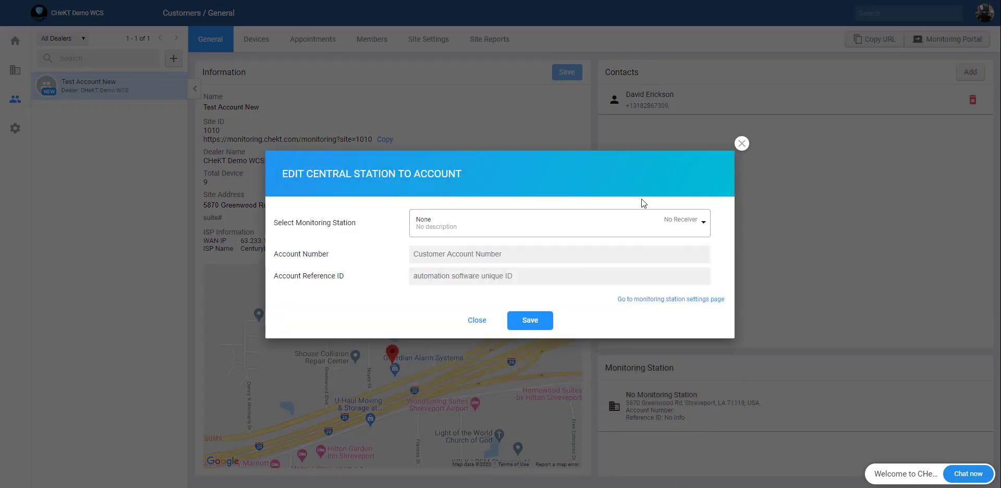
left_click(519, 229)
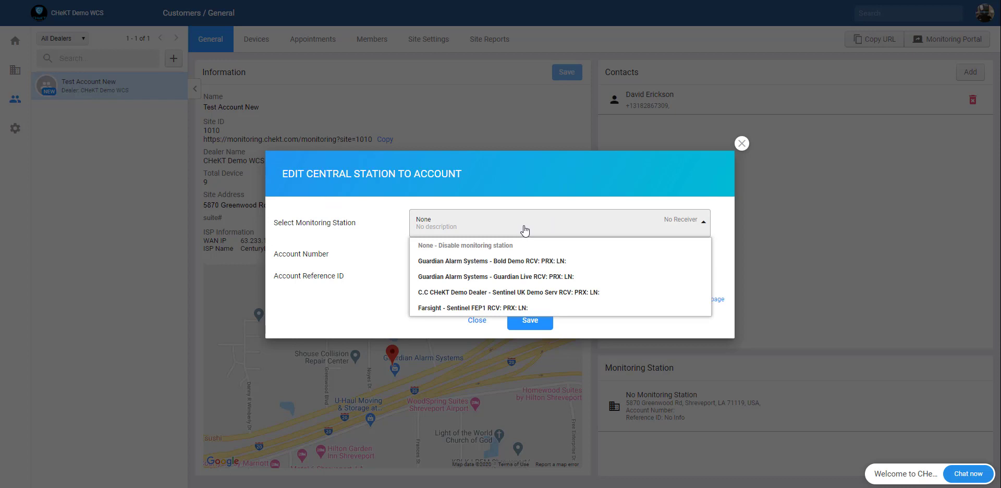
left_click(589, 293)
left_click(508, 259)
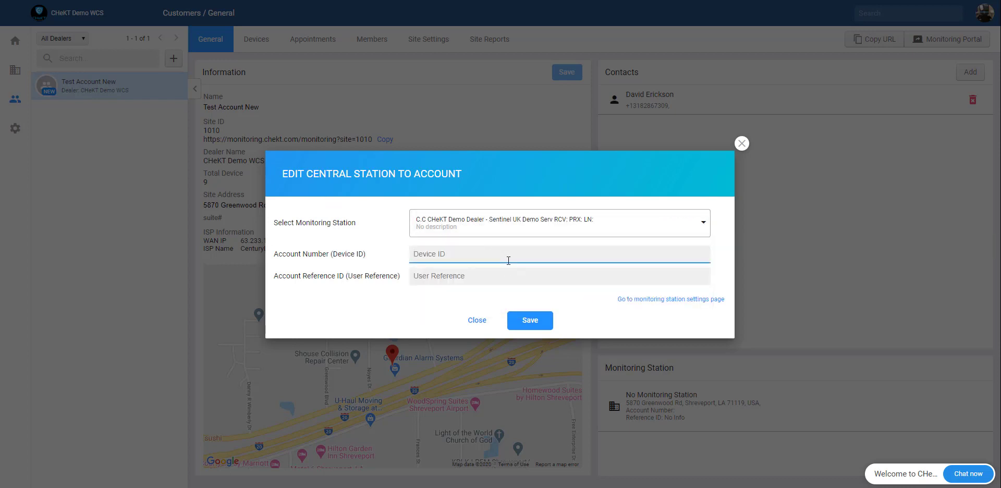
type("1234")
left_click(478, 279)
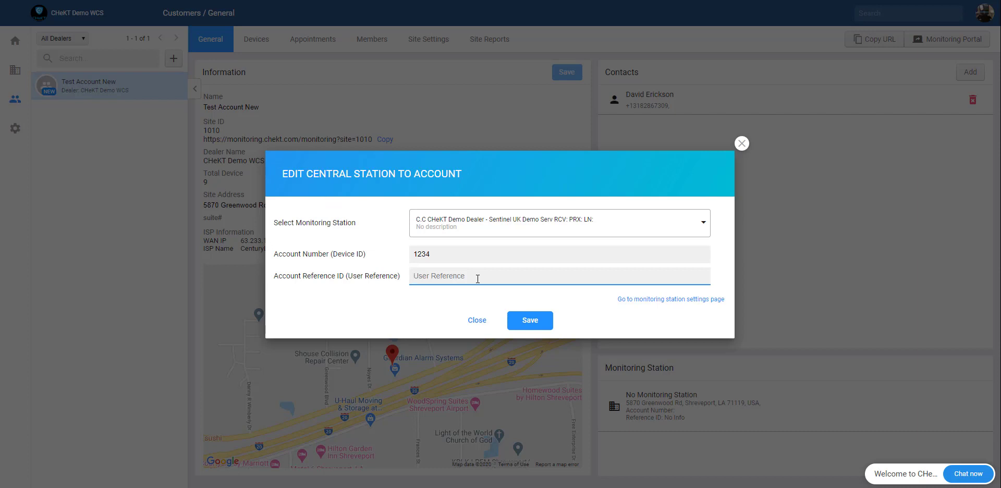
left_click(535, 326)
left_click(523, 295)
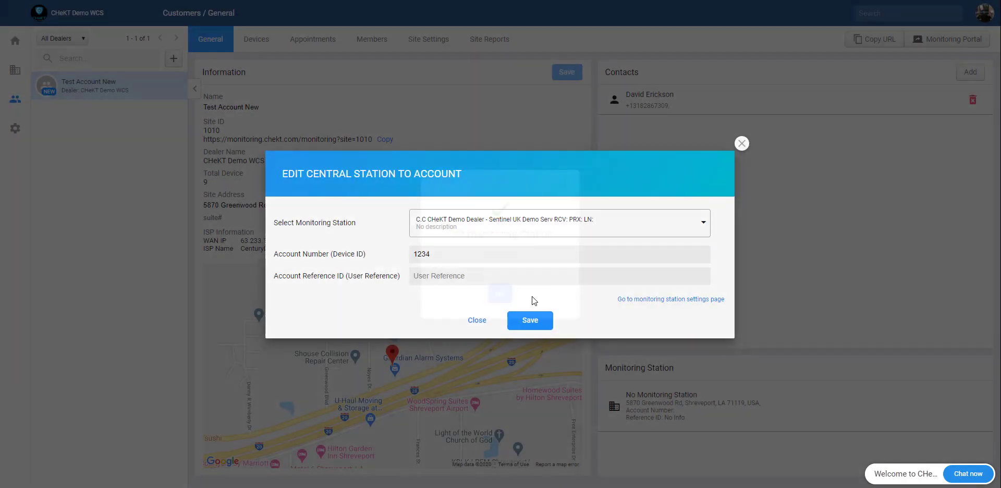
left_click(511, 295)
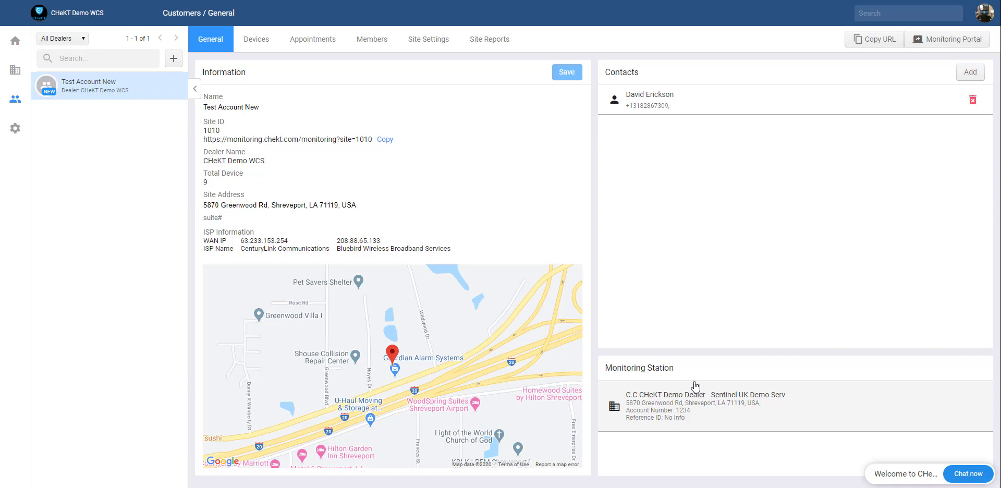
left_click(433, 42)
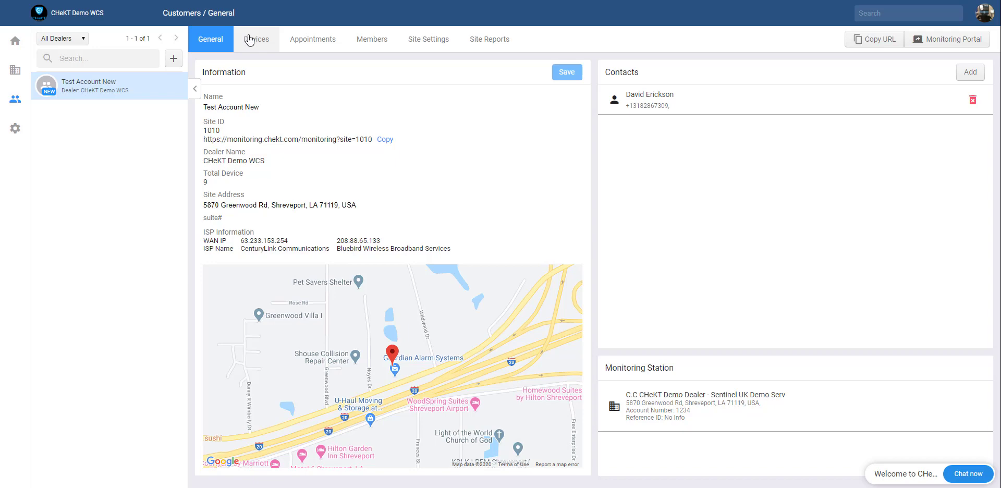
left_click(249, 37)
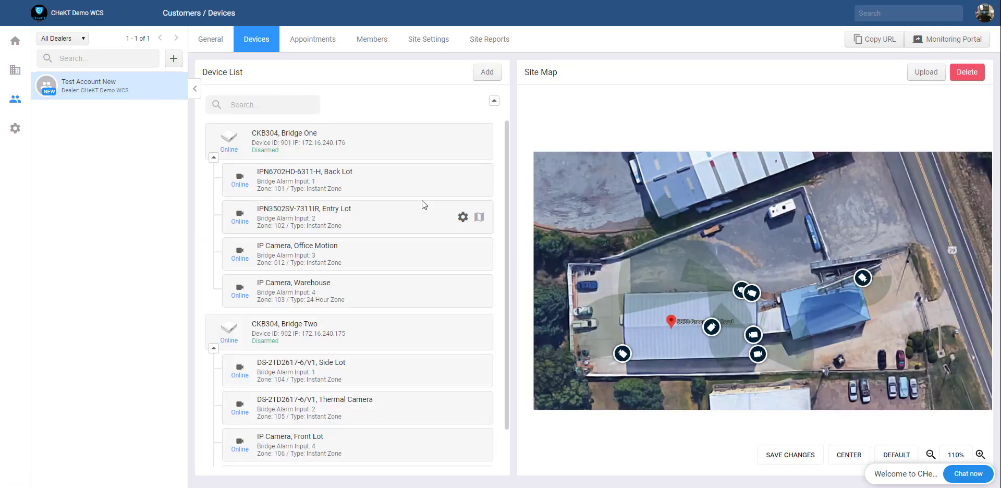
scroll(424, 206, "down", 1)
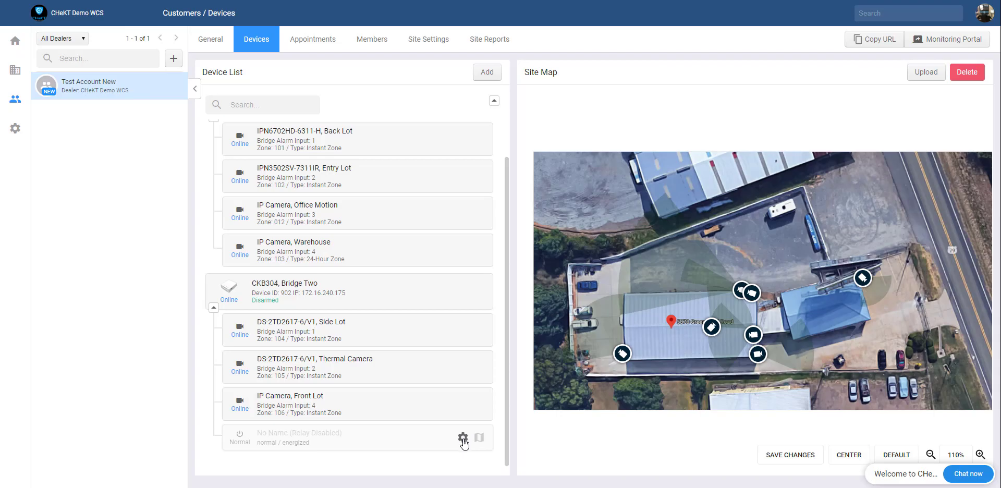
left_click(463, 439)
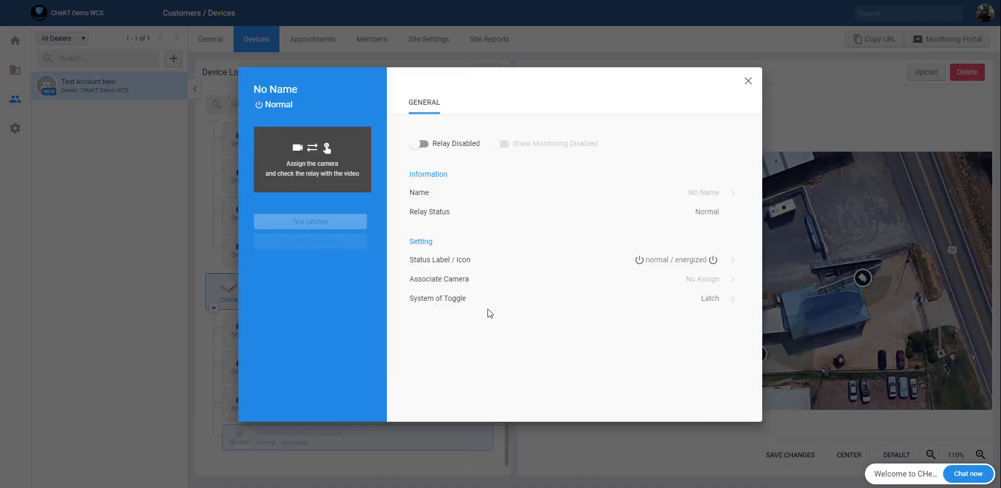
left_click(422, 145)
left_click(491, 267)
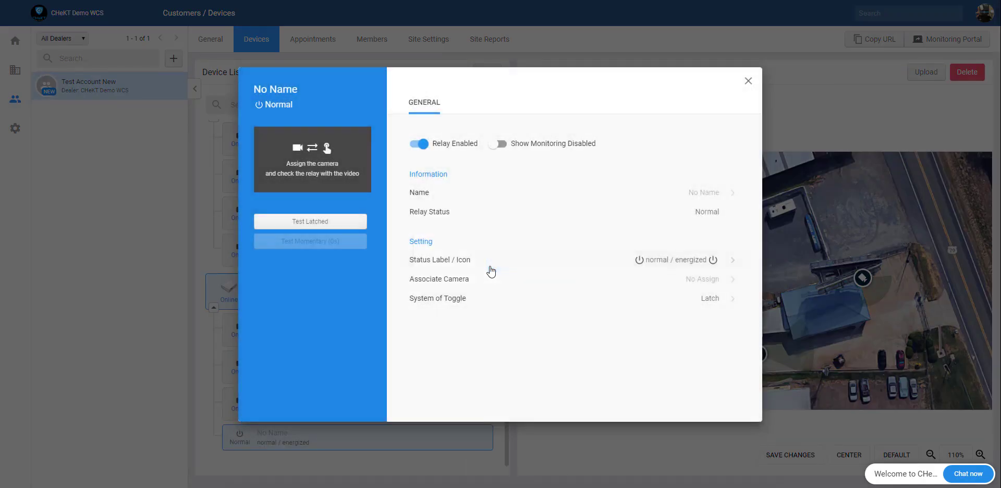
left_click(504, 146)
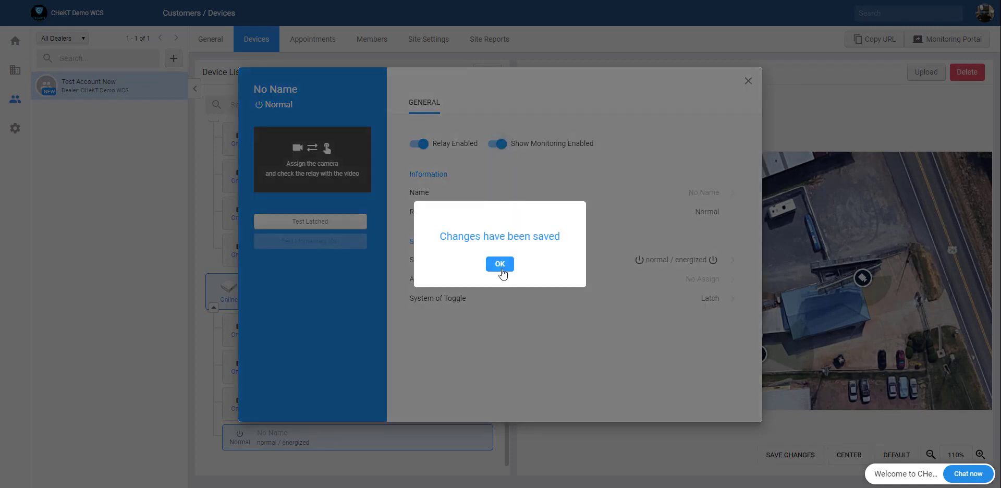
left_click(500, 264)
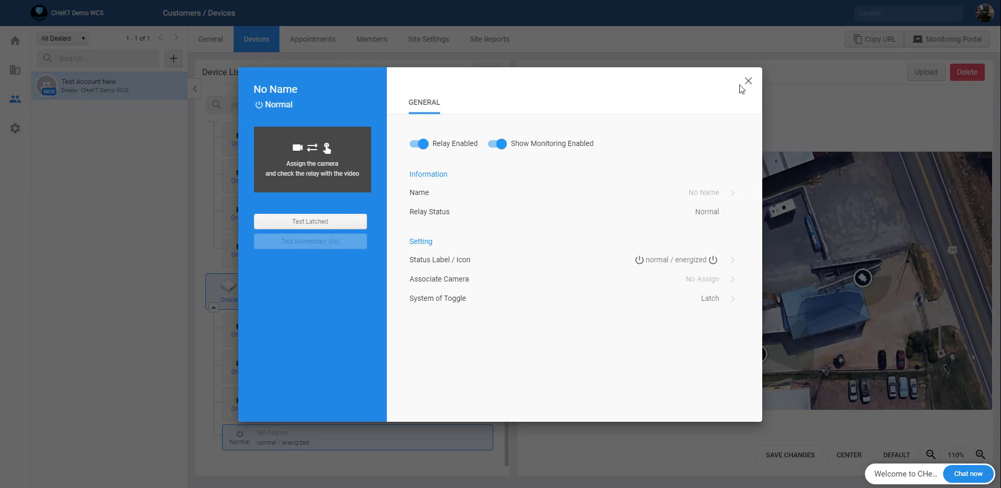
left_click(436, 145)
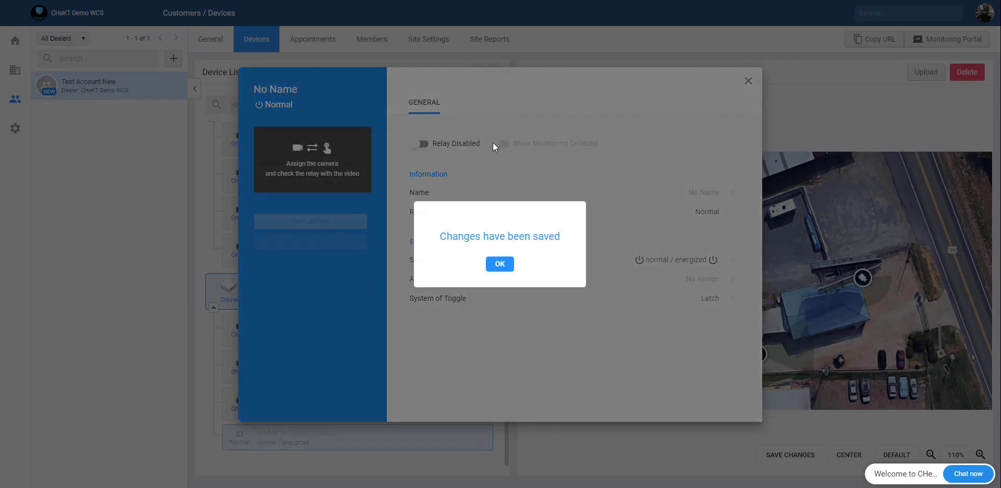
left_click(500, 263)
left_click(748, 82)
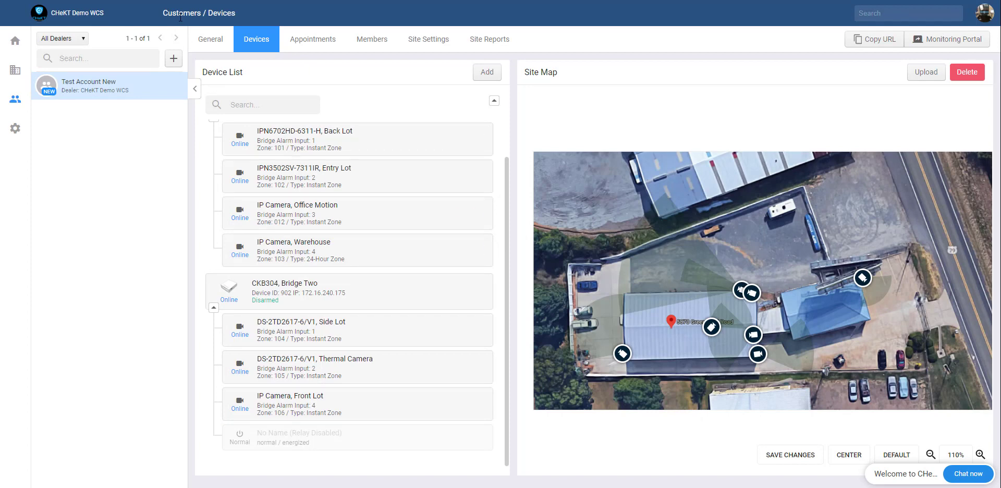
left_click(223, 48)
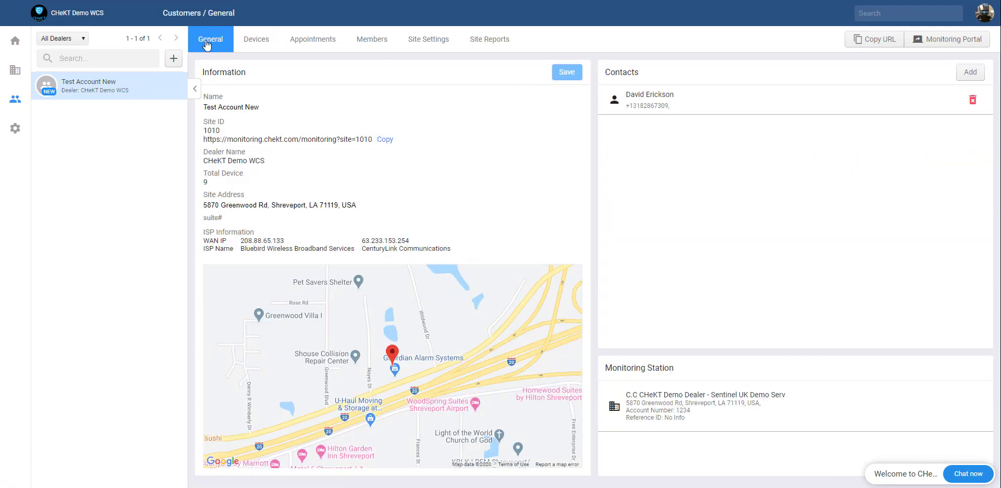